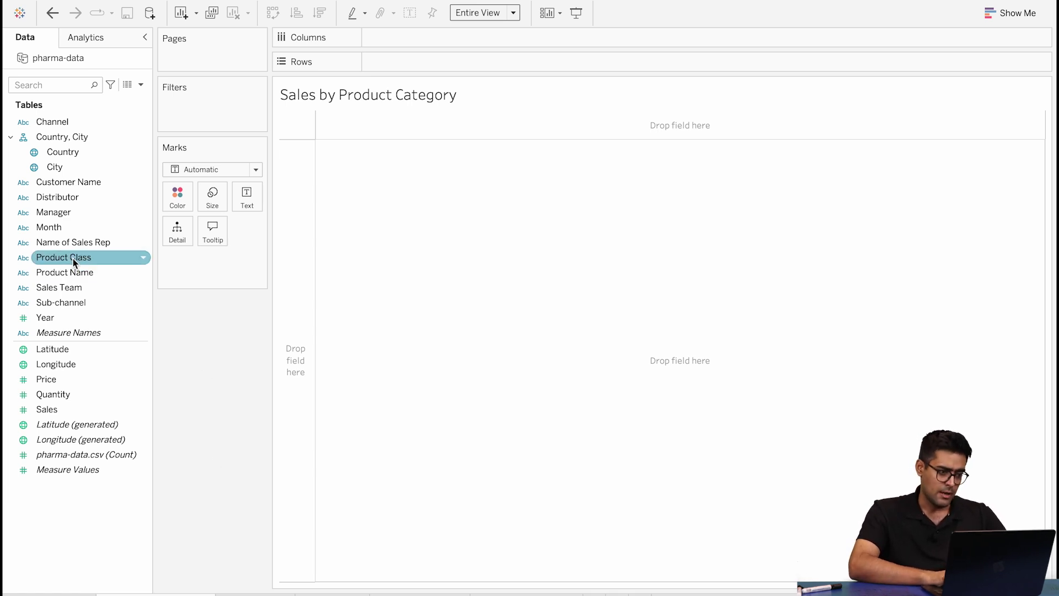
Build a bar chart of Sales by Product Class, with Product Class as columns and Sales as rows.
left_click_drag(73, 257, 409, 37)
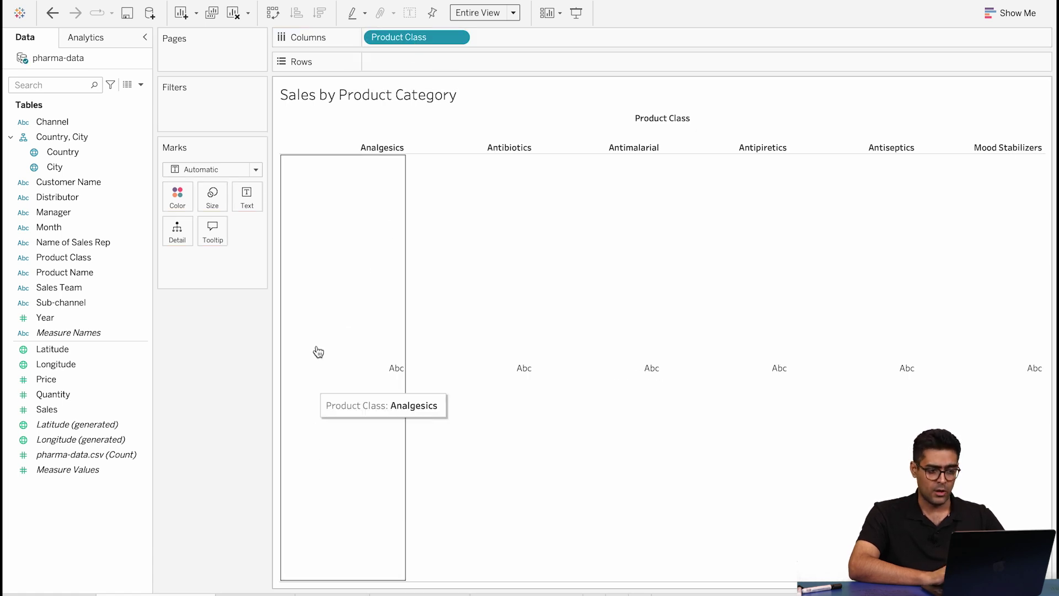
left_click_drag(70, 409, 415, 64)
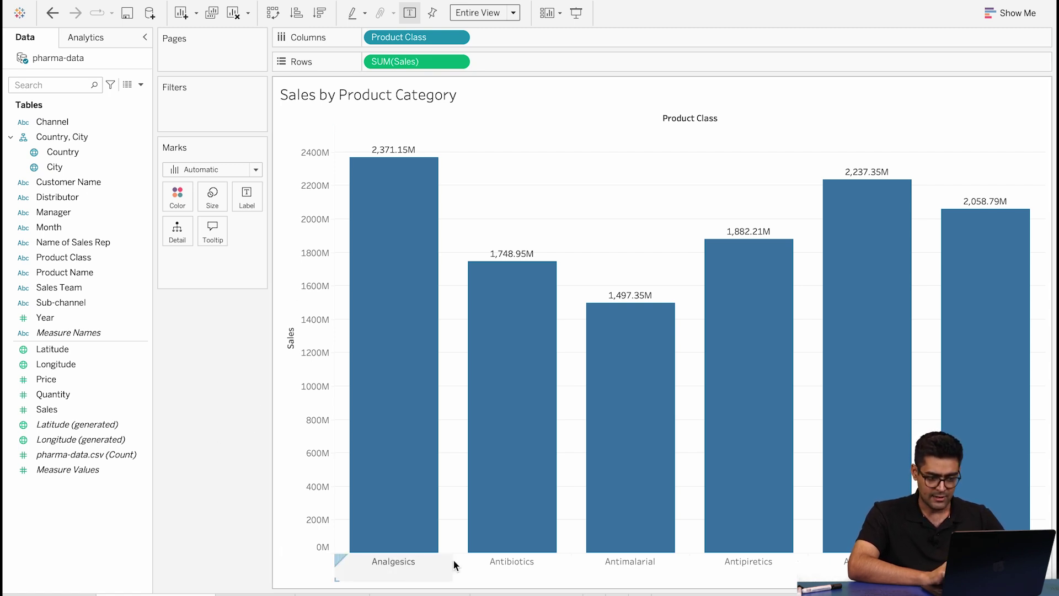
mouse_move(521, 267)
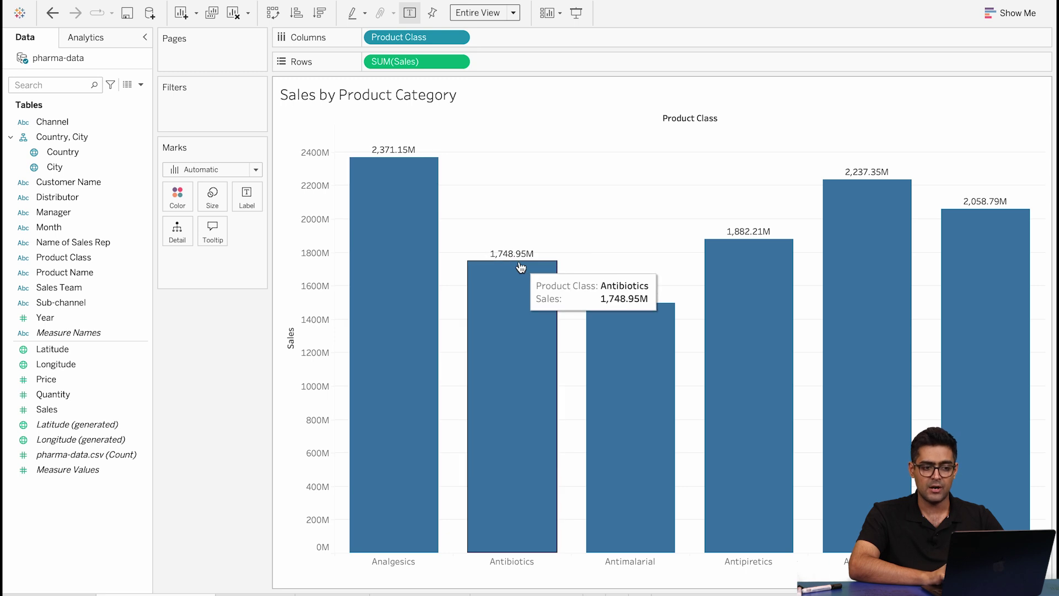
mouse_move(979, 222)
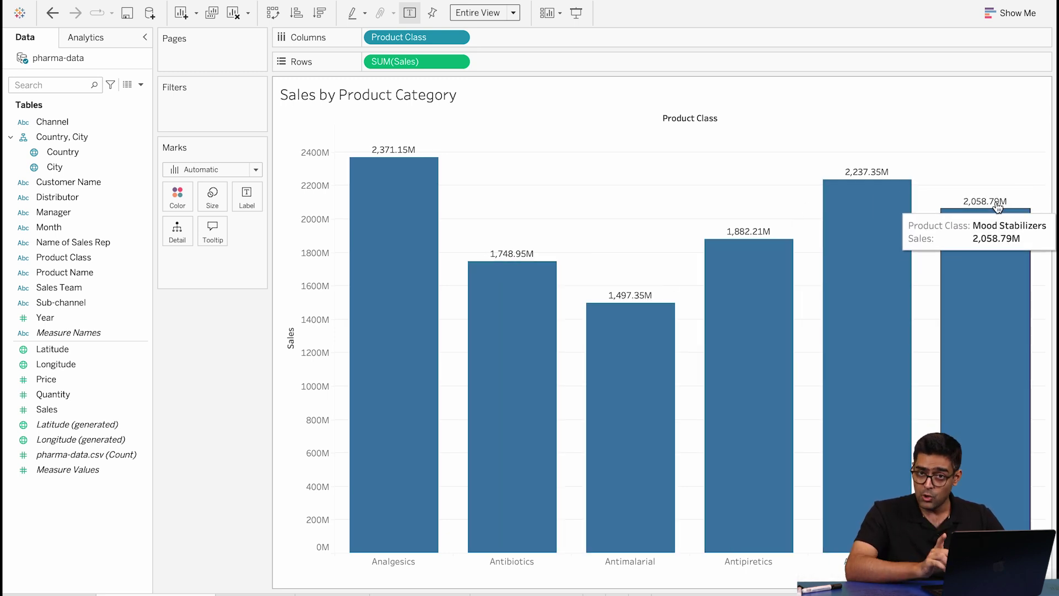
mouse_move(640, 323)
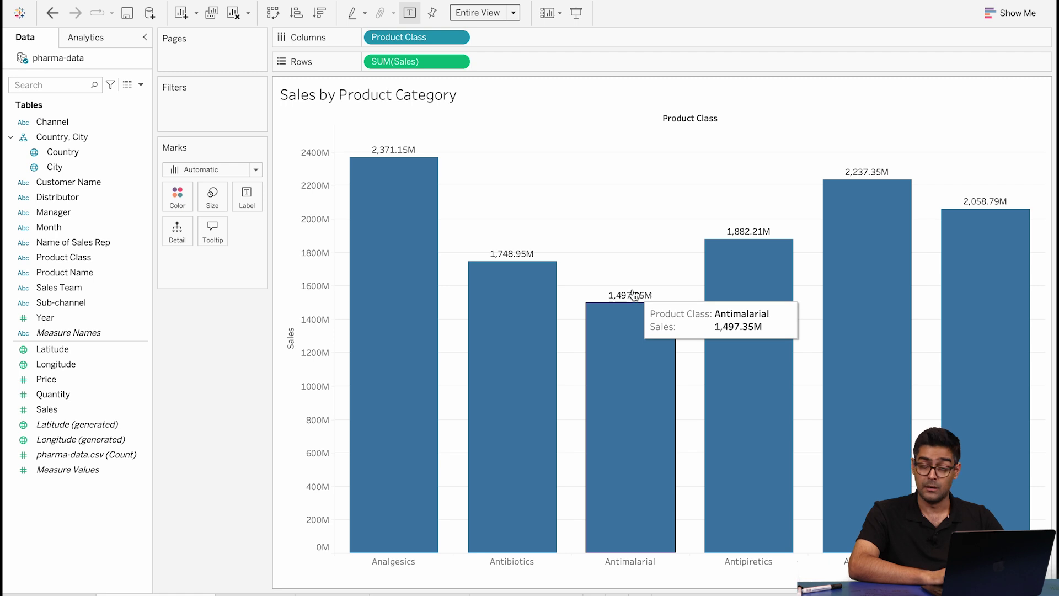
Open the pane formatting options for the SUM(Sales) field of the product class chart.
right_click(634, 297)
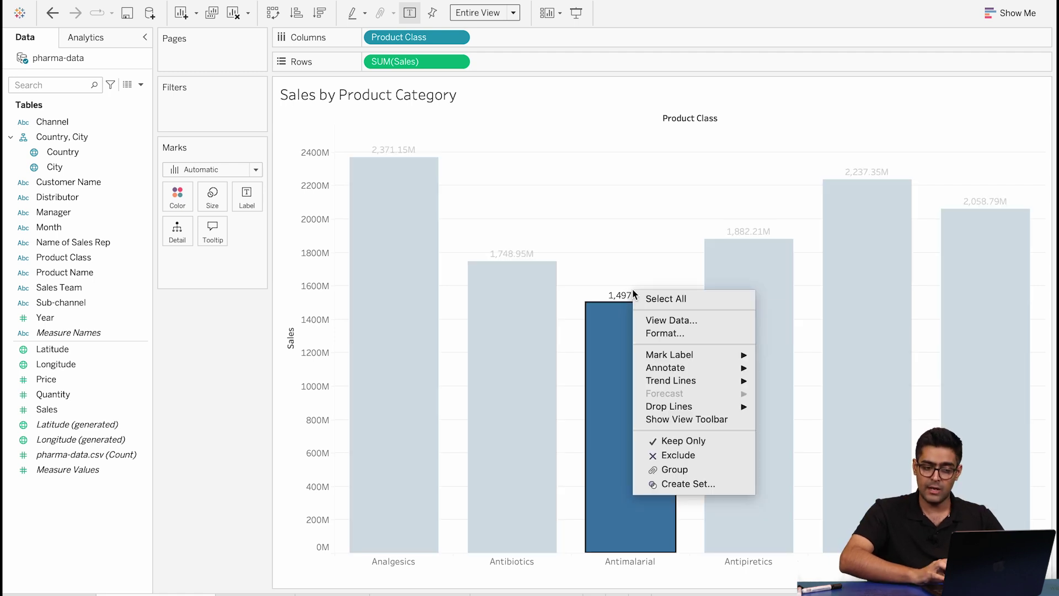
left_click(662, 333)
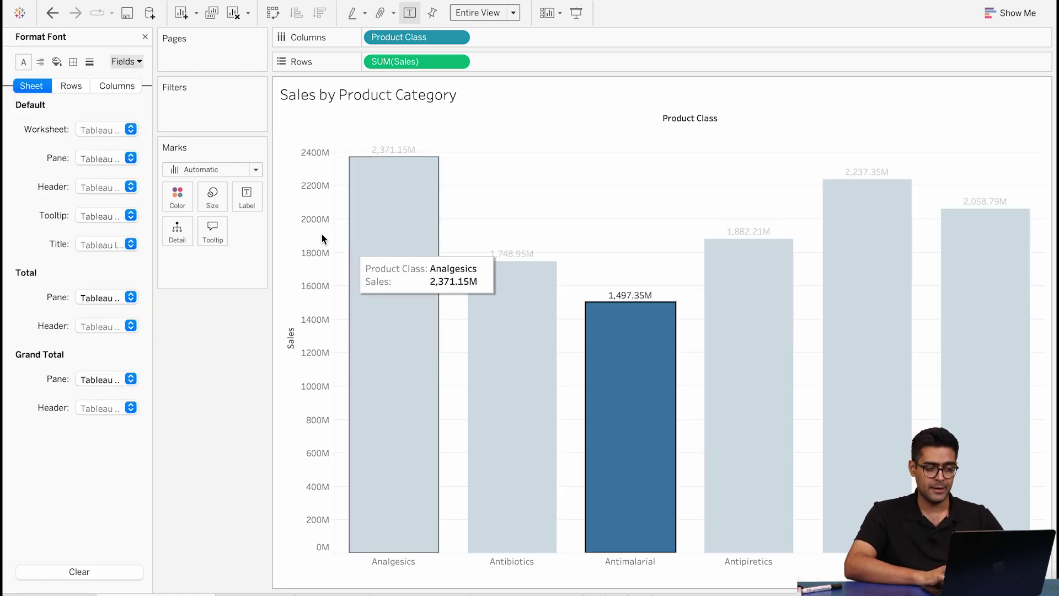
left_click(126, 61)
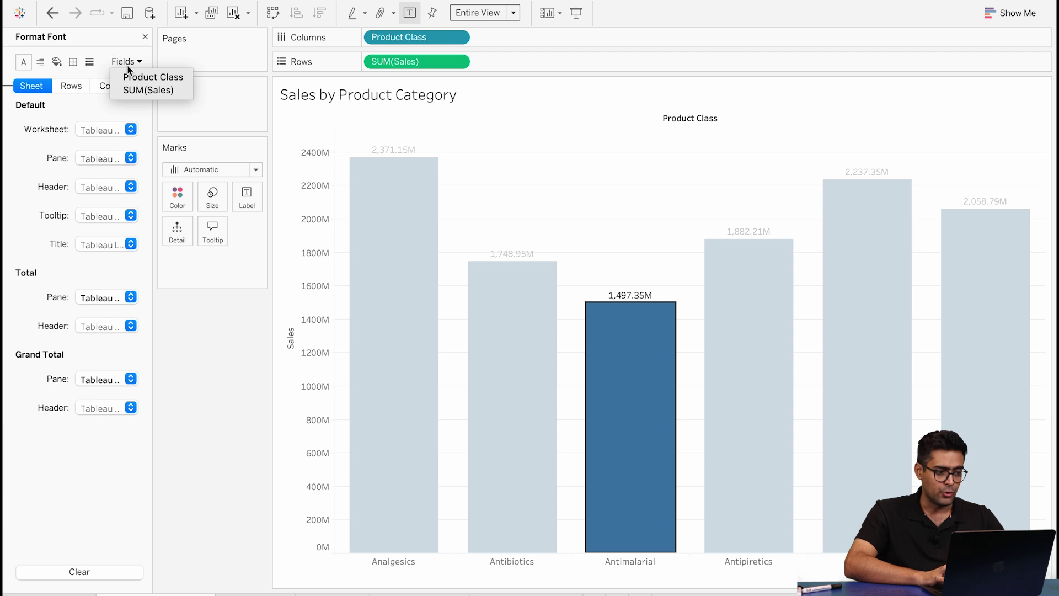
left_click(134, 90)
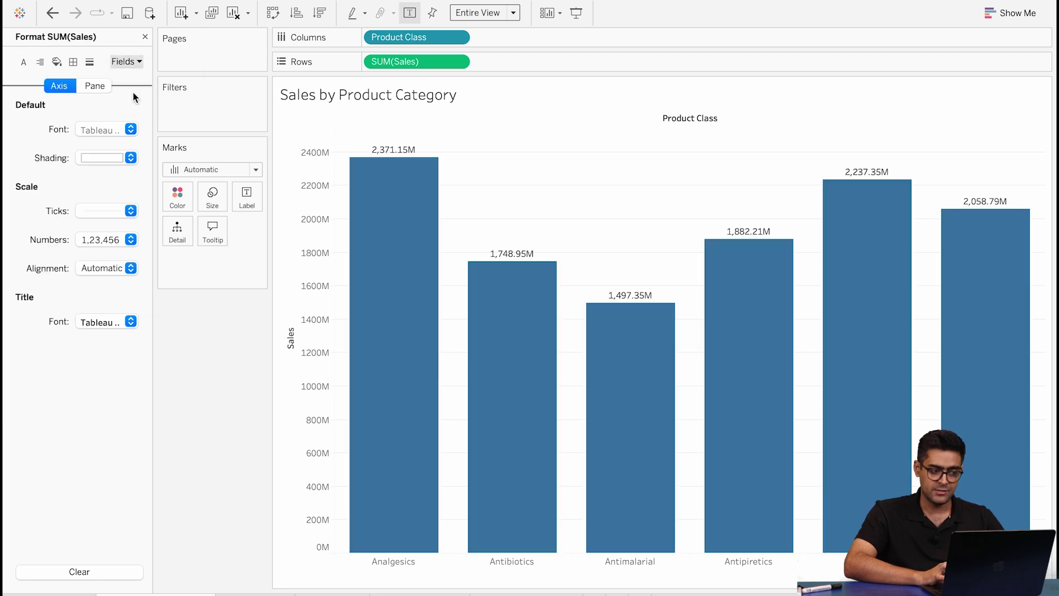
left_click(95, 88)
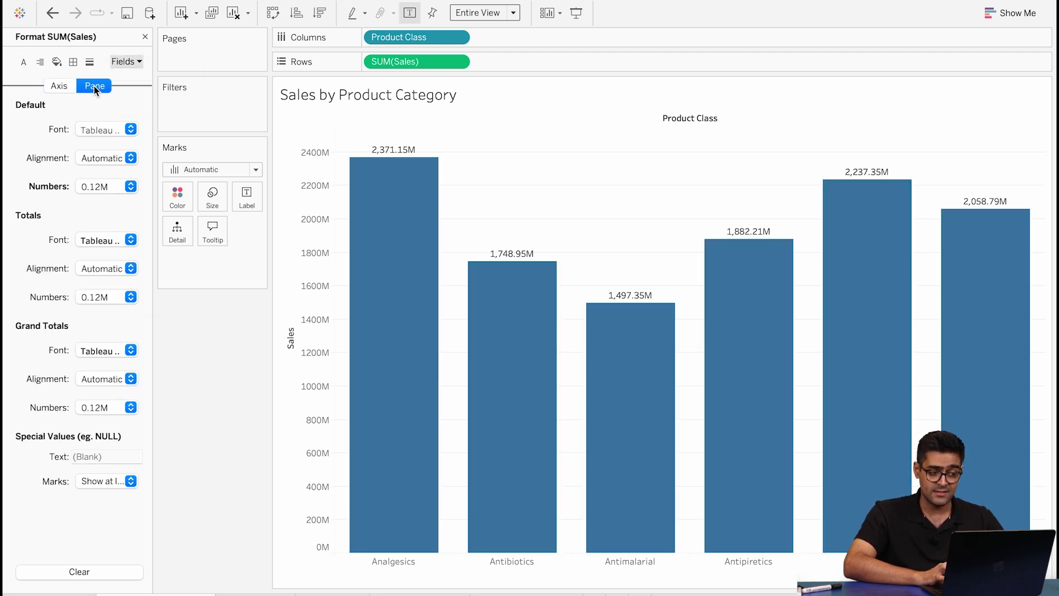
Try the Automatic number format on the Sales labels of the product class chart.
left_click(131, 187)
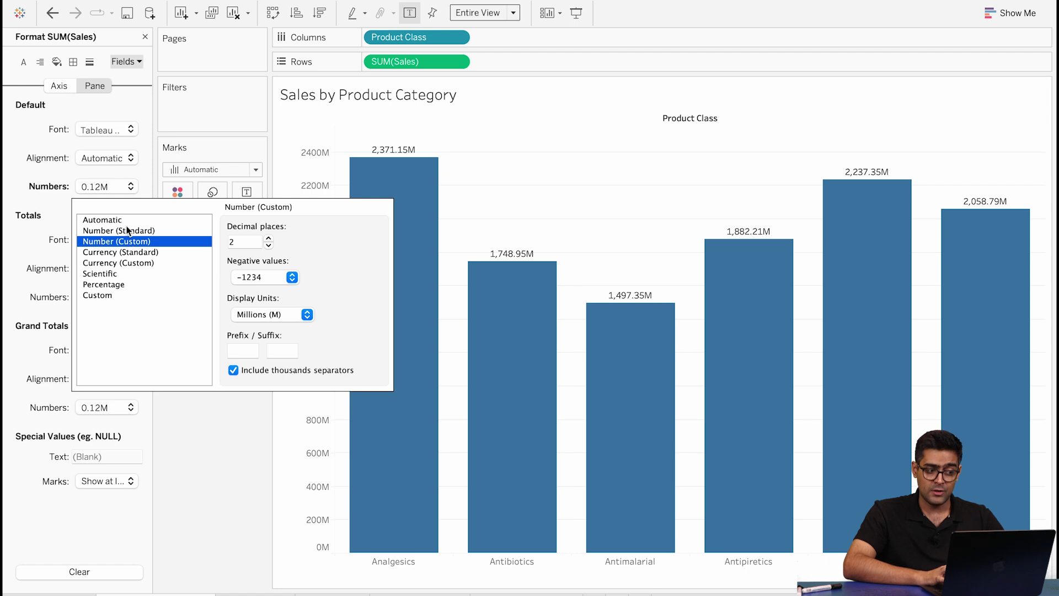
left_click(129, 221)
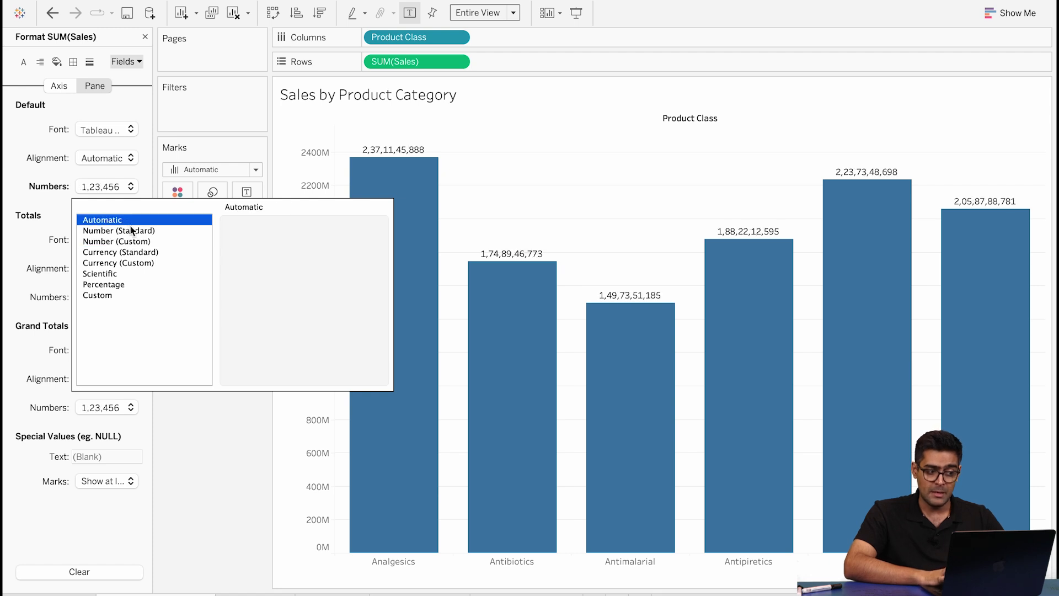
left_click(215, 411)
mouse_move(371, 165)
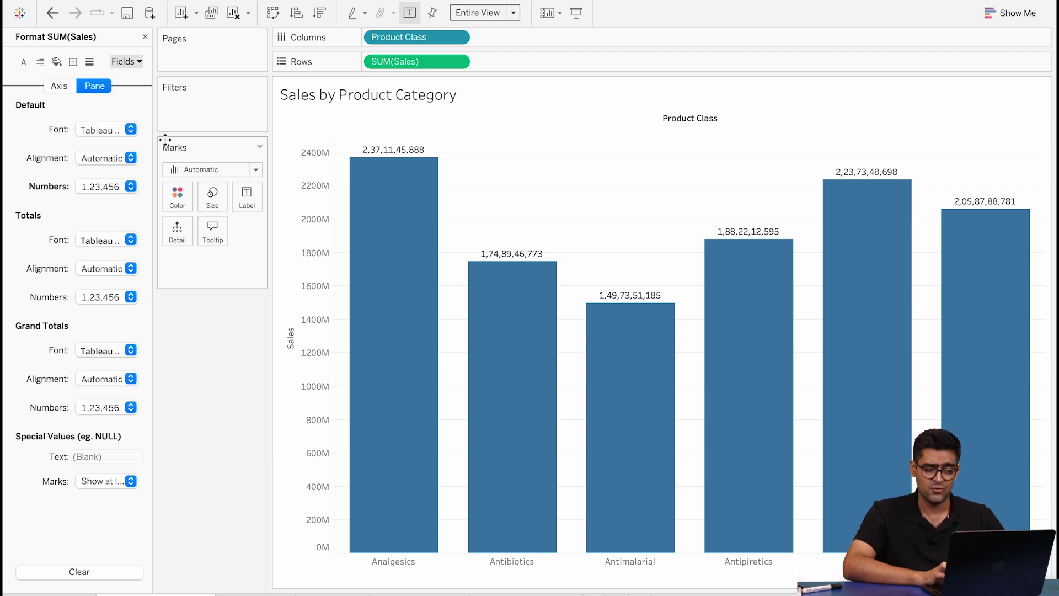
Give the product class chart's Sales labels a custom number format with 0 decimal places and Millions (M) display units.
left_click(131, 188)
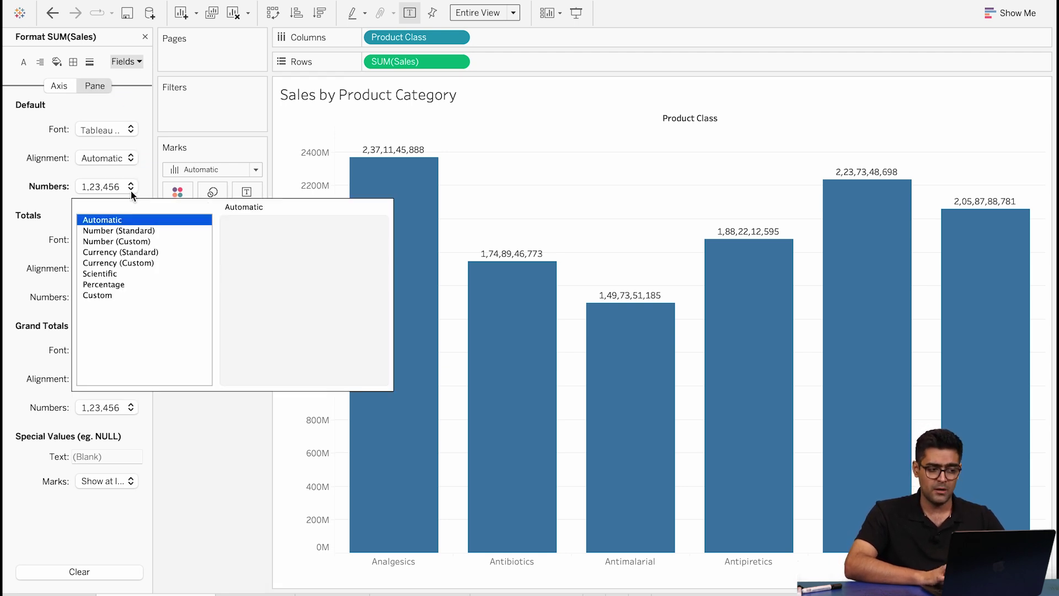
left_click(127, 241)
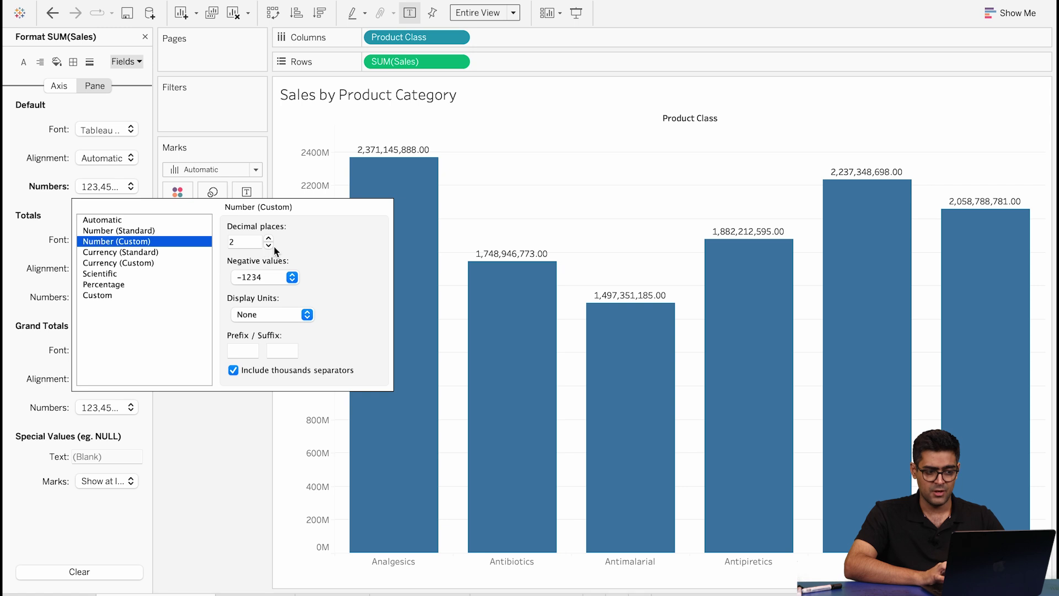
left_click(141, 234)
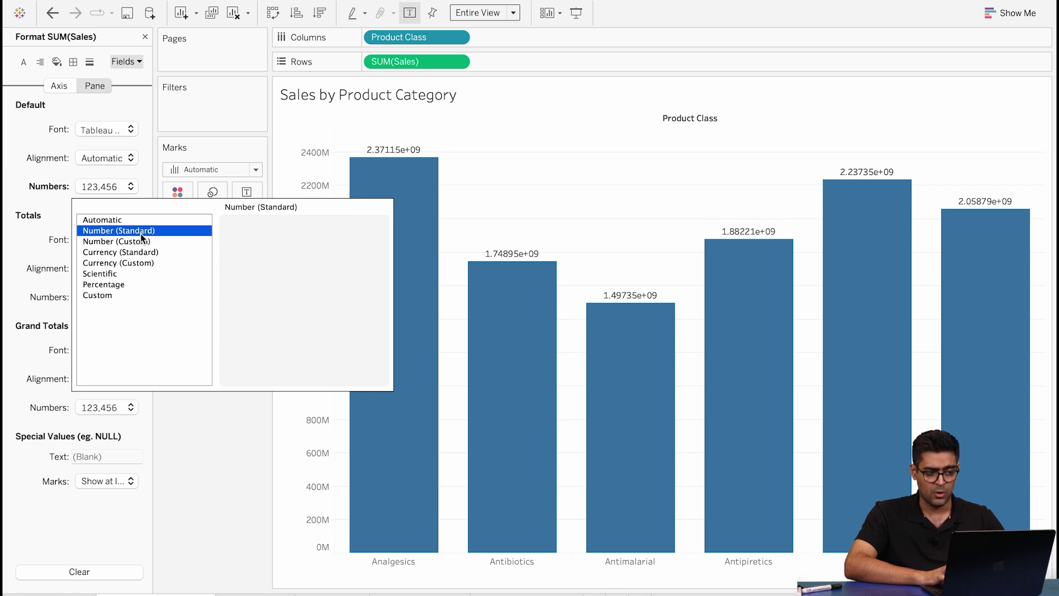
left_click(142, 252)
left_click(147, 240)
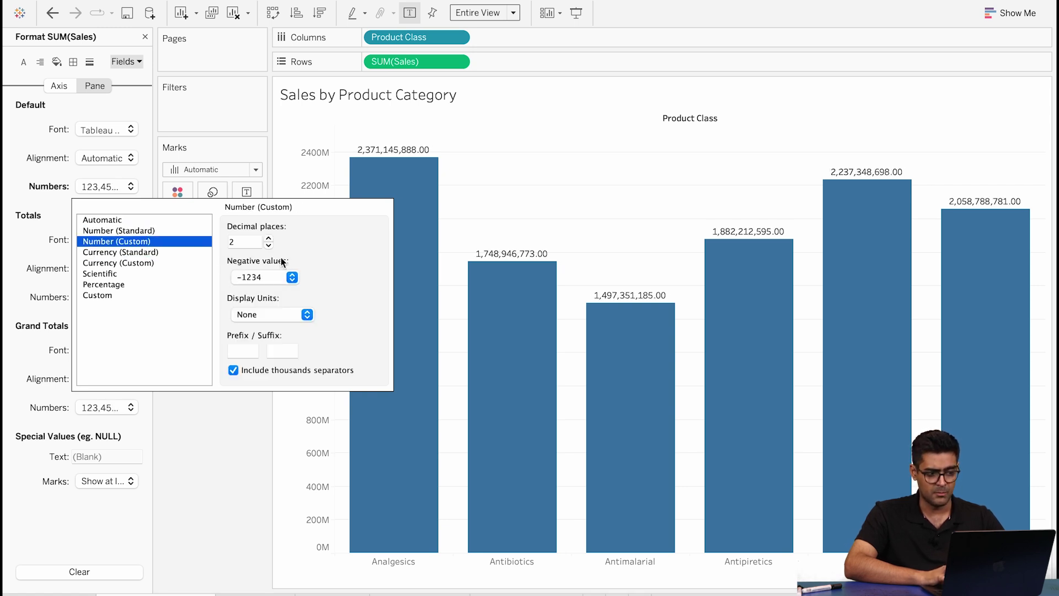
left_click(269, 245)
left_click(268, 245)
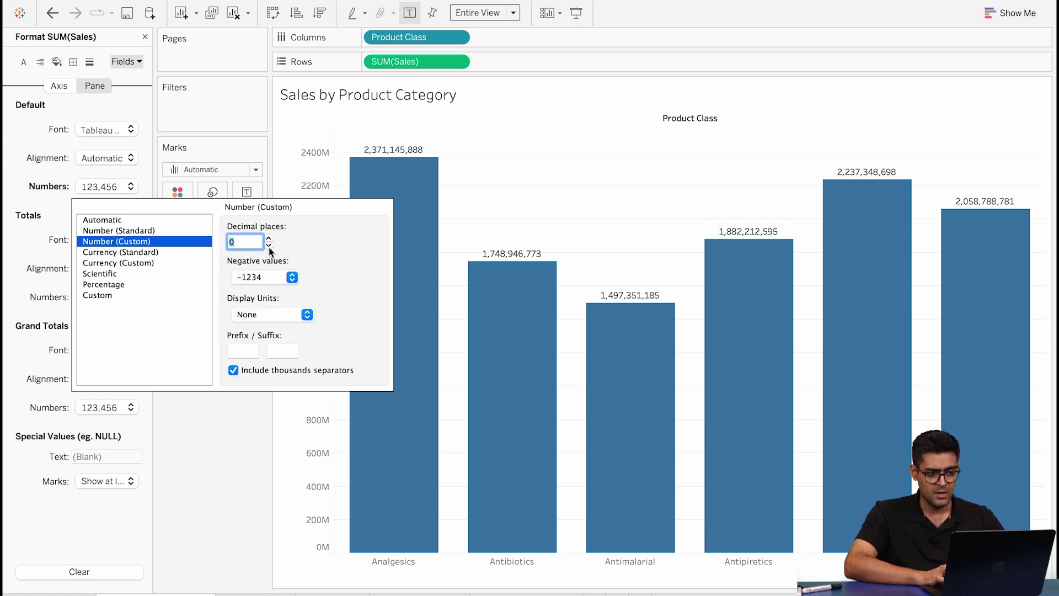
left_click(307, 317)
left_click(290, 338)
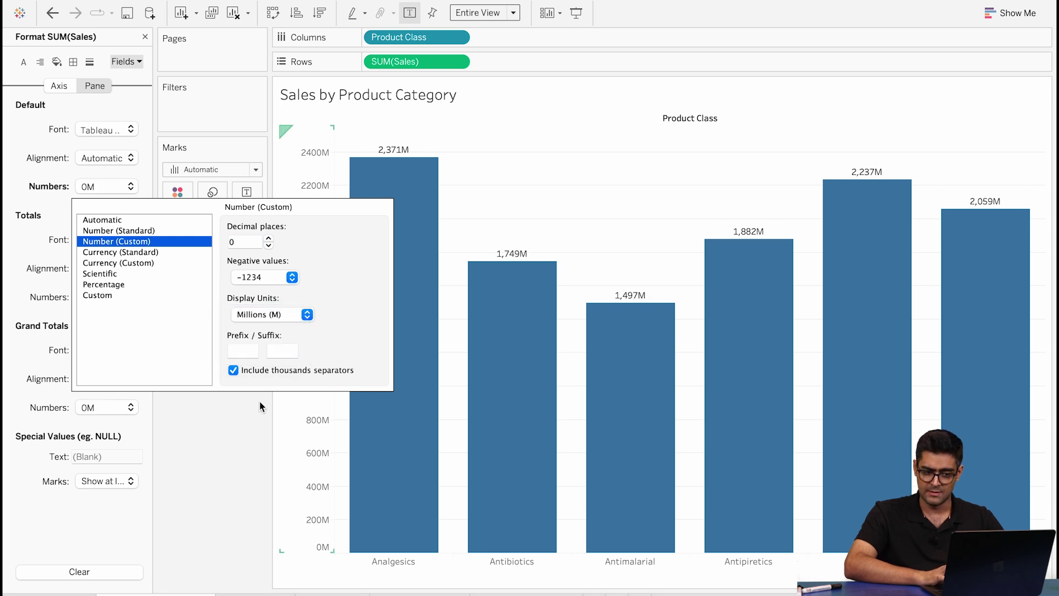
left_click(233, 462)
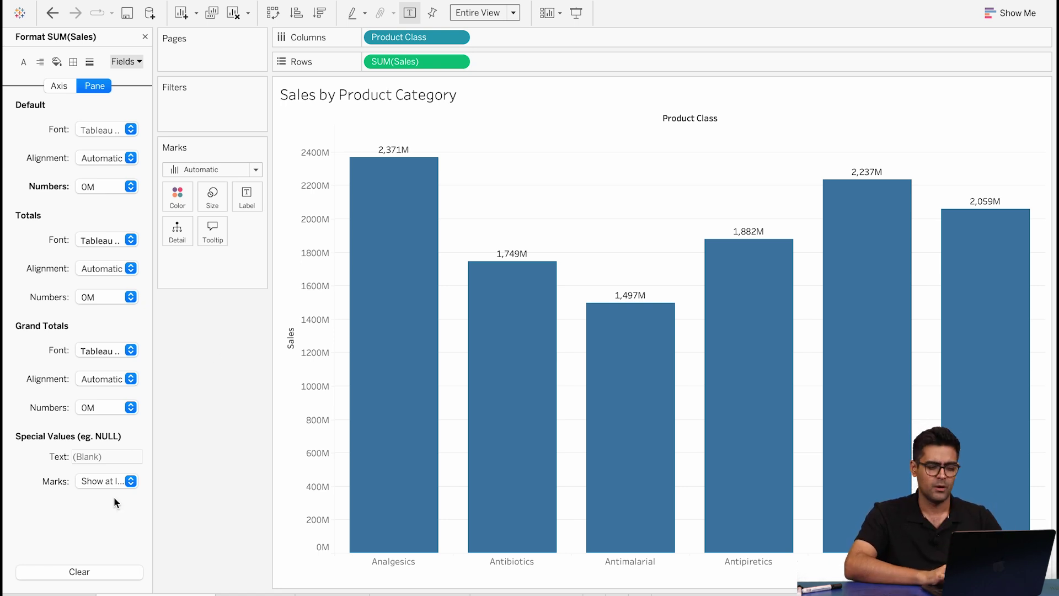
On the Sales by Channel sheet, close the formatting options and build a bar chart with Channel as columns and Sales as rows.
left_click(255, 595)
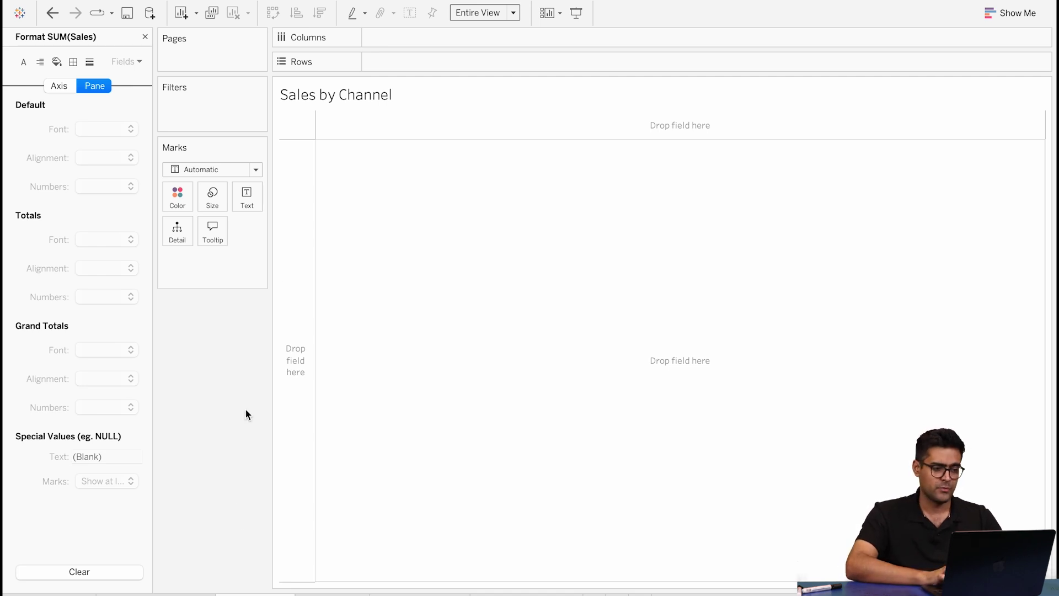
left_click(144, 37)
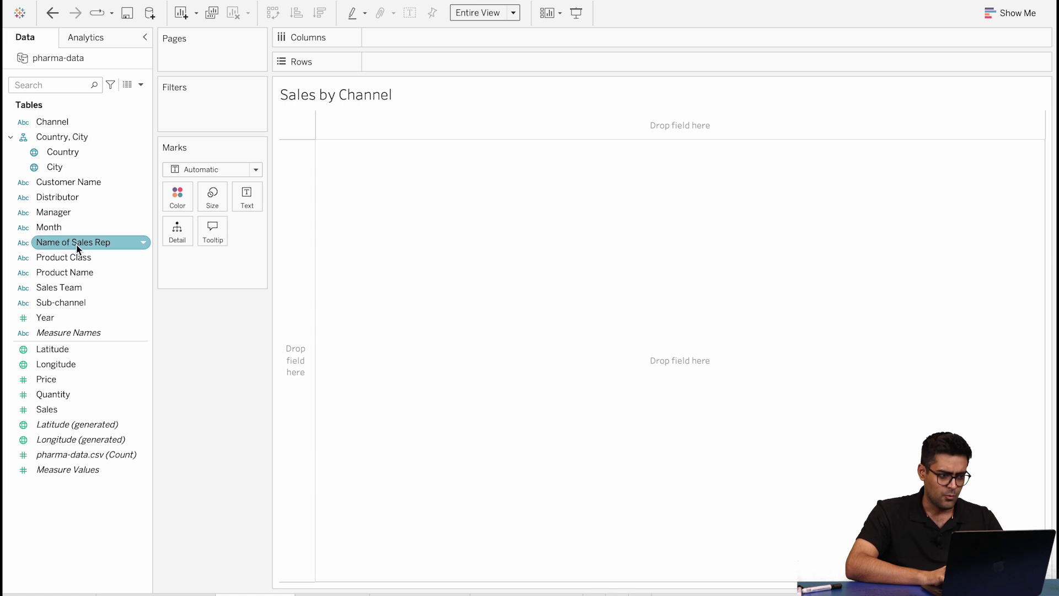
left_click_drag(66, 123, 403, 40)
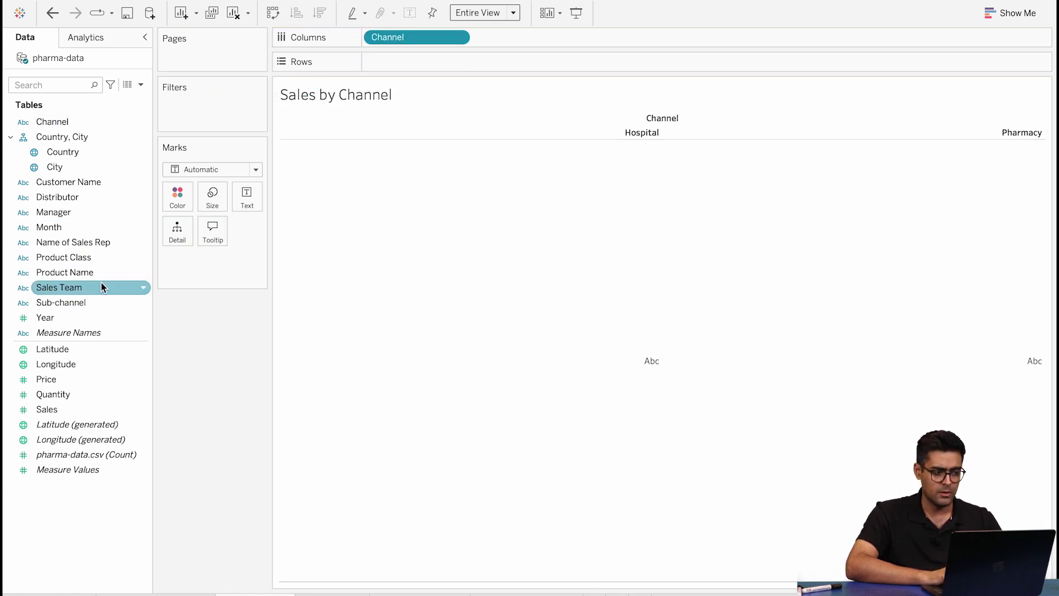
left_click_drag(75, 409, 438, 68)
mouse_move(508, 324)
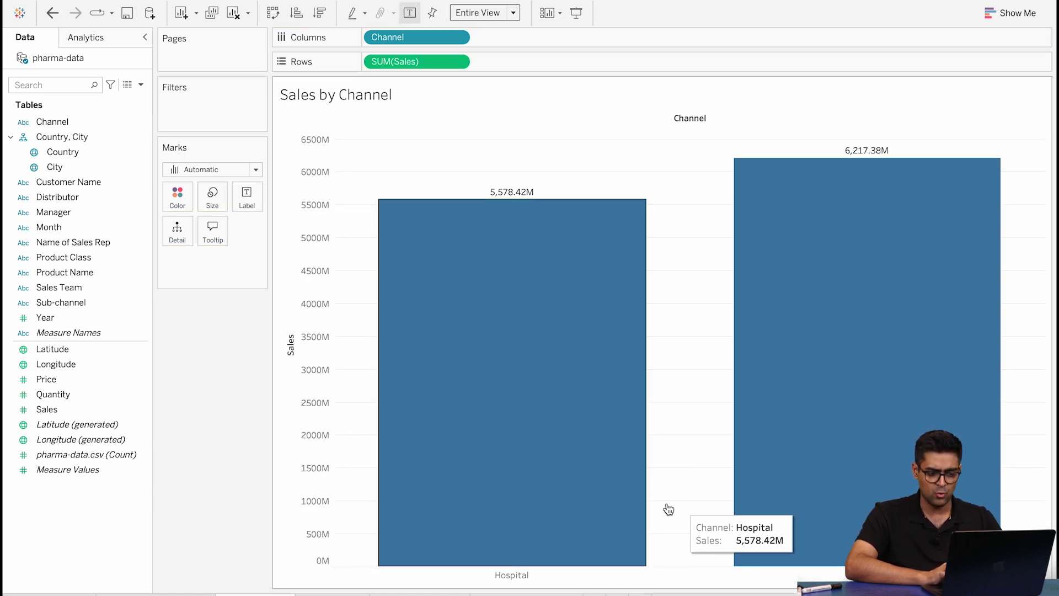
mouse_move(823, 484)
mouse_move(617, 340)
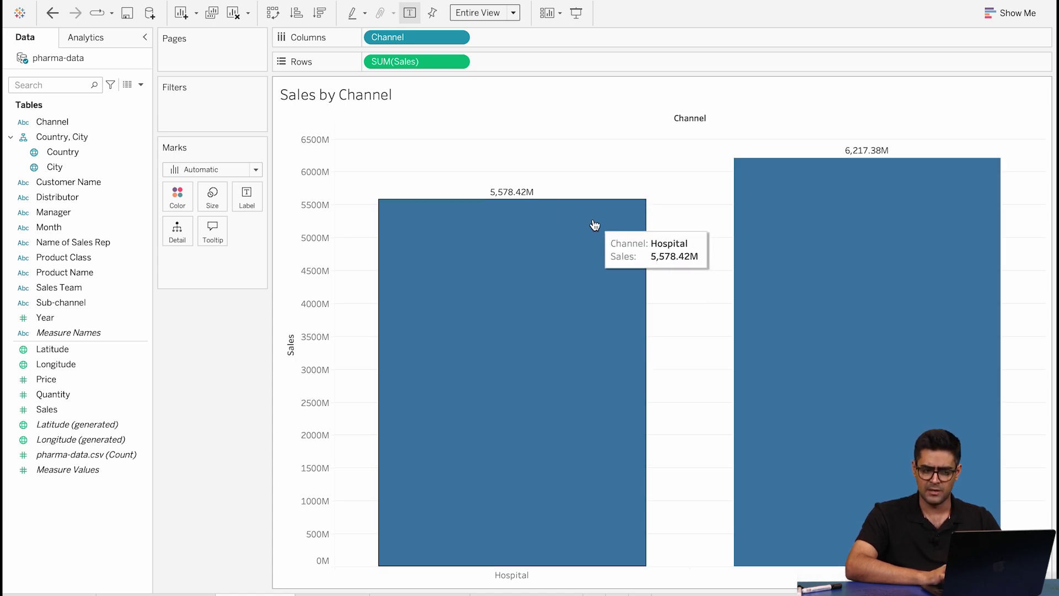
Open the pane formatting options for the SUM(Sales) field of the channel chart.
right_click(531, 199)
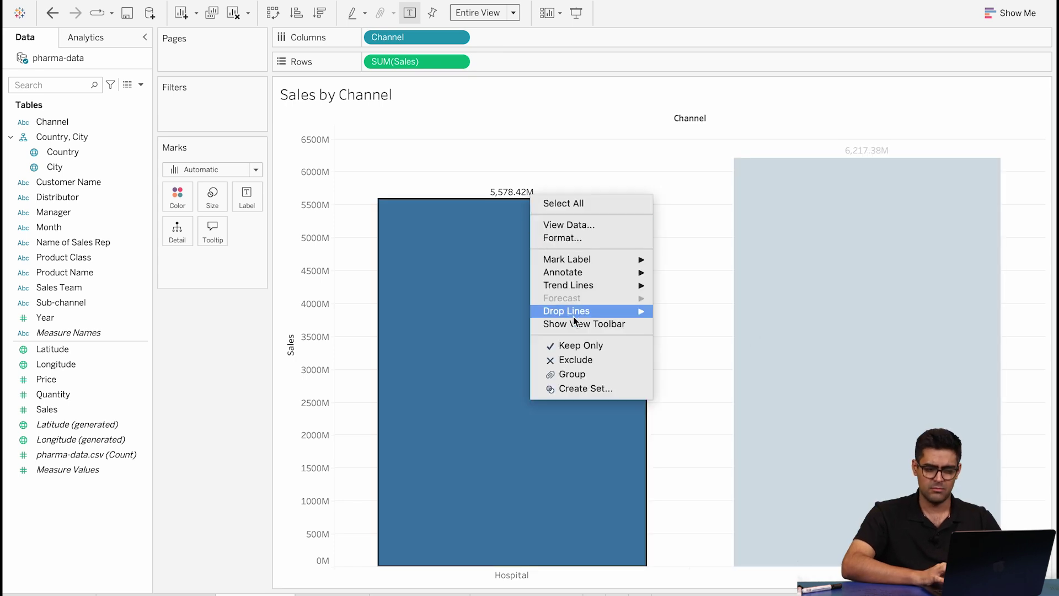
left_click(584, 242)
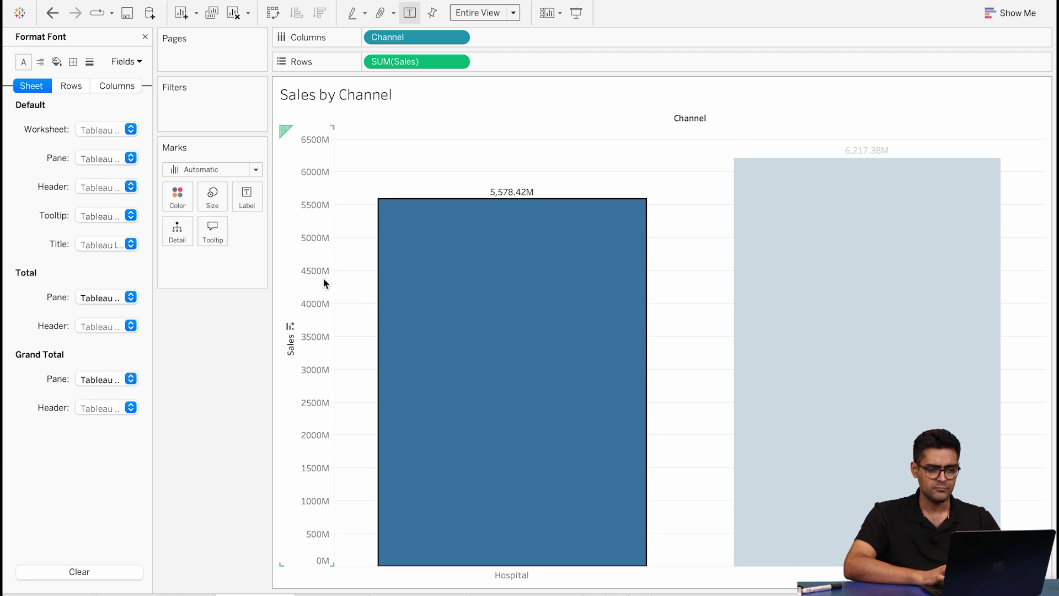
left_click(235, 357)
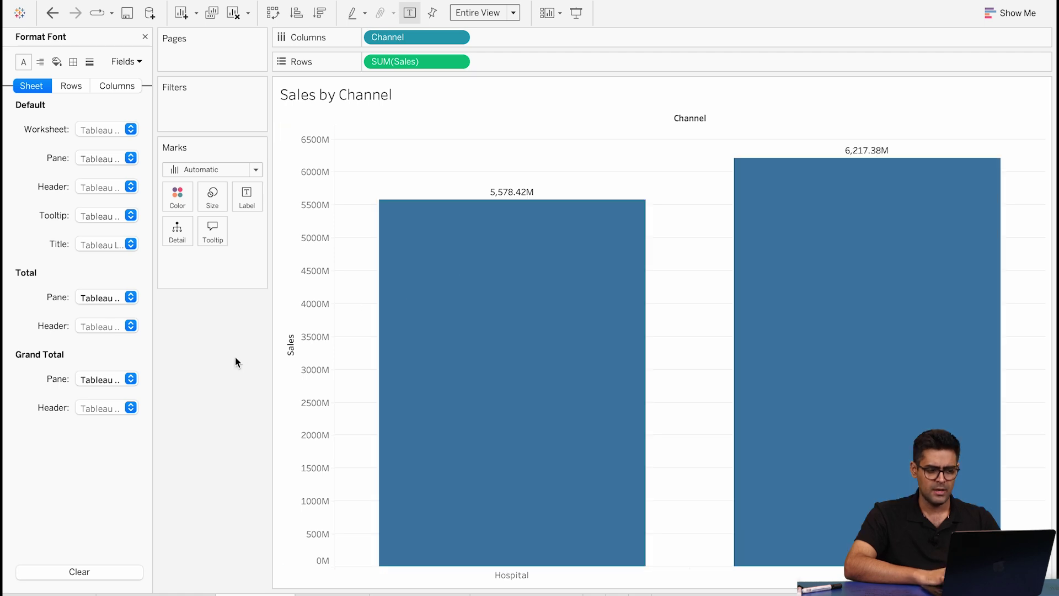
right_click(538, 162)
left_click(565, 208)
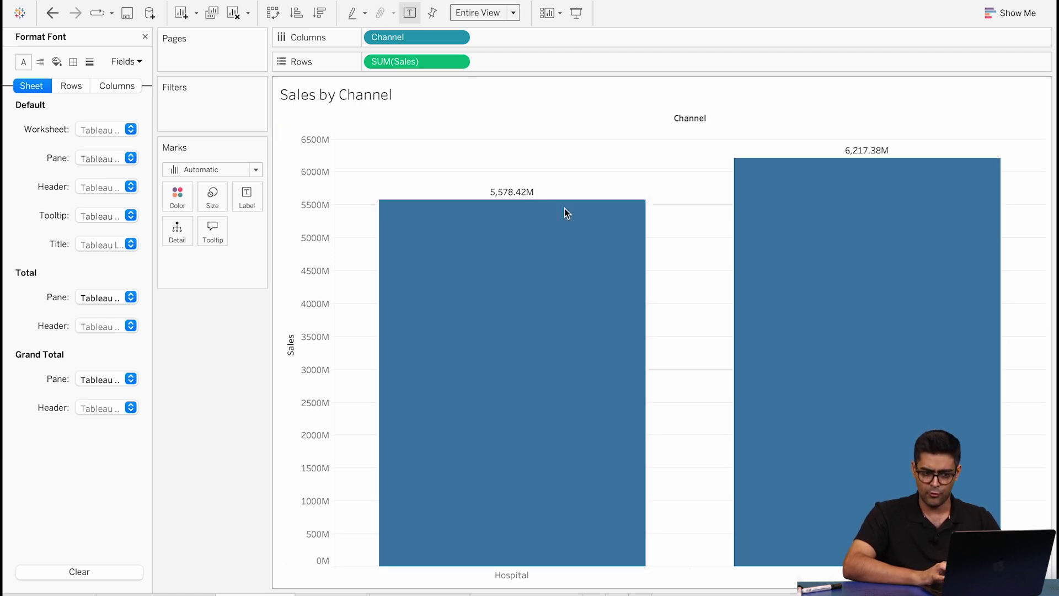
left_click(132, 63)
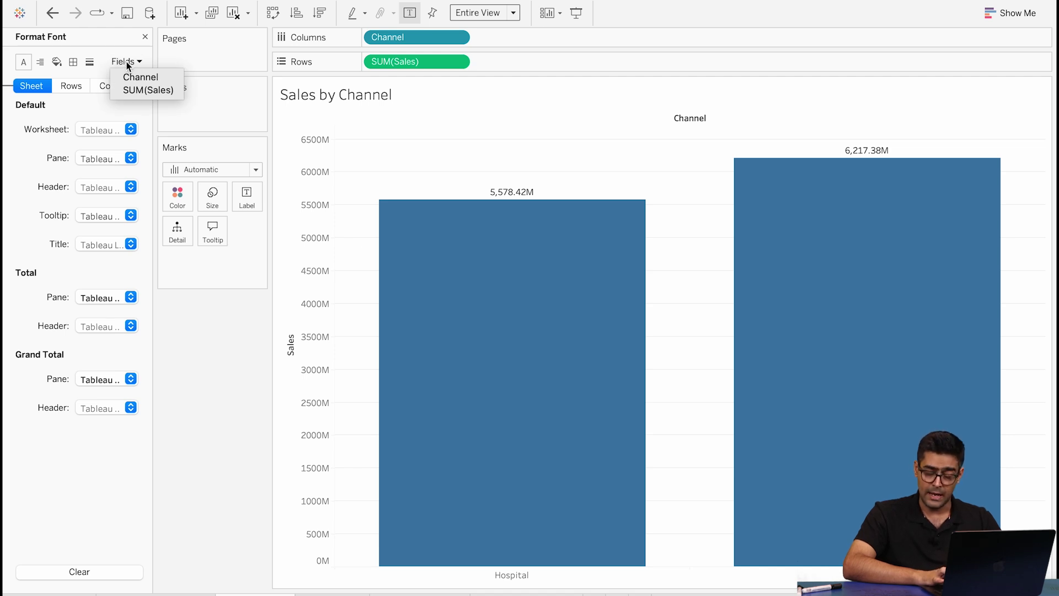
left_click(132, 92)
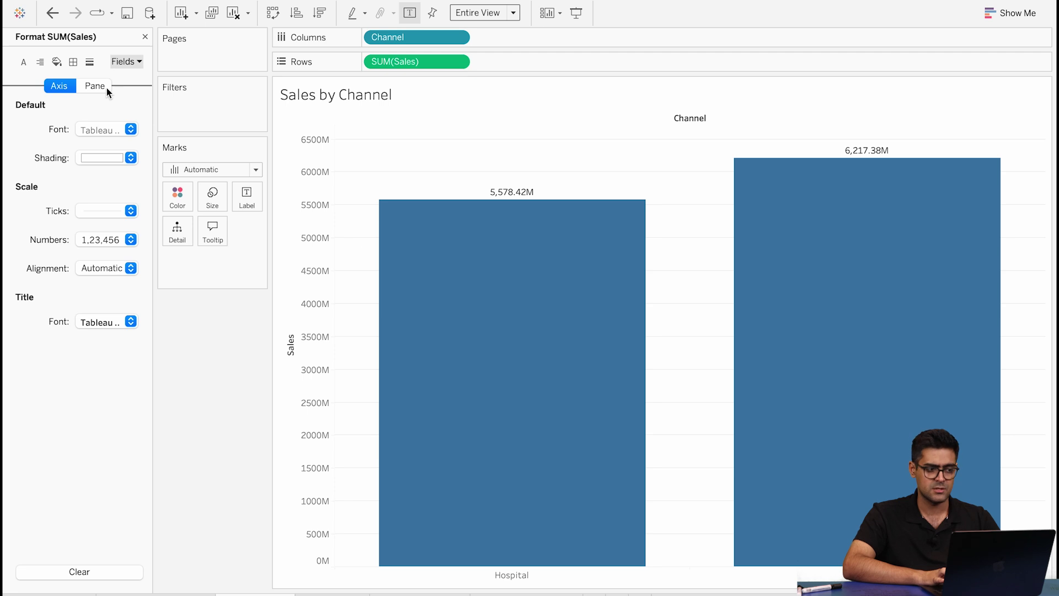
left_click(106, 87)
Set the channel chart's Sales labels to 0 decimal places, keeping Millions (M) as the display units.
left_click(131, 187)
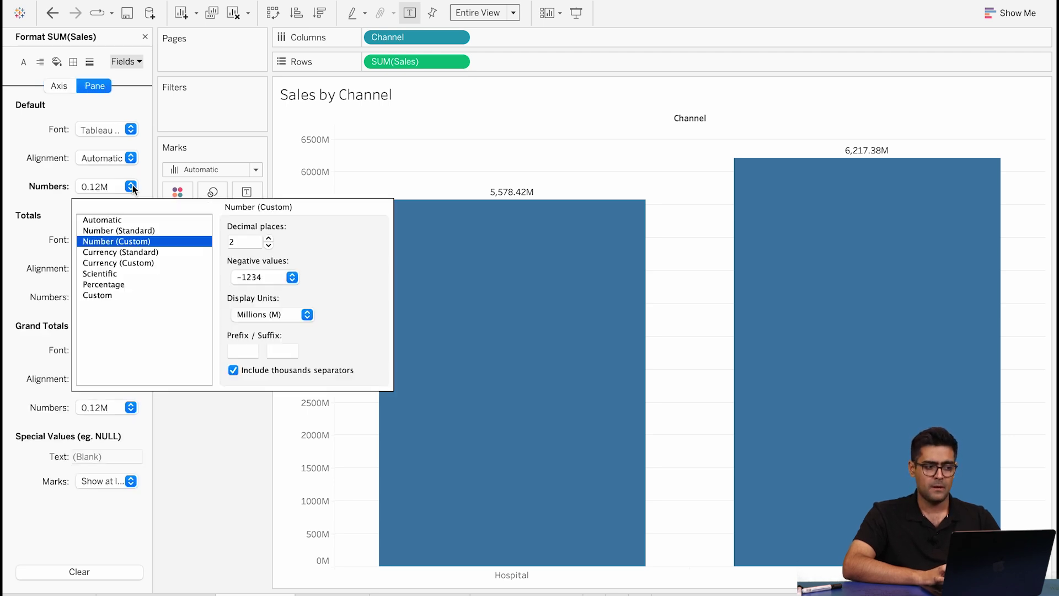
left_click(269, 245)
left_click(269, 245)
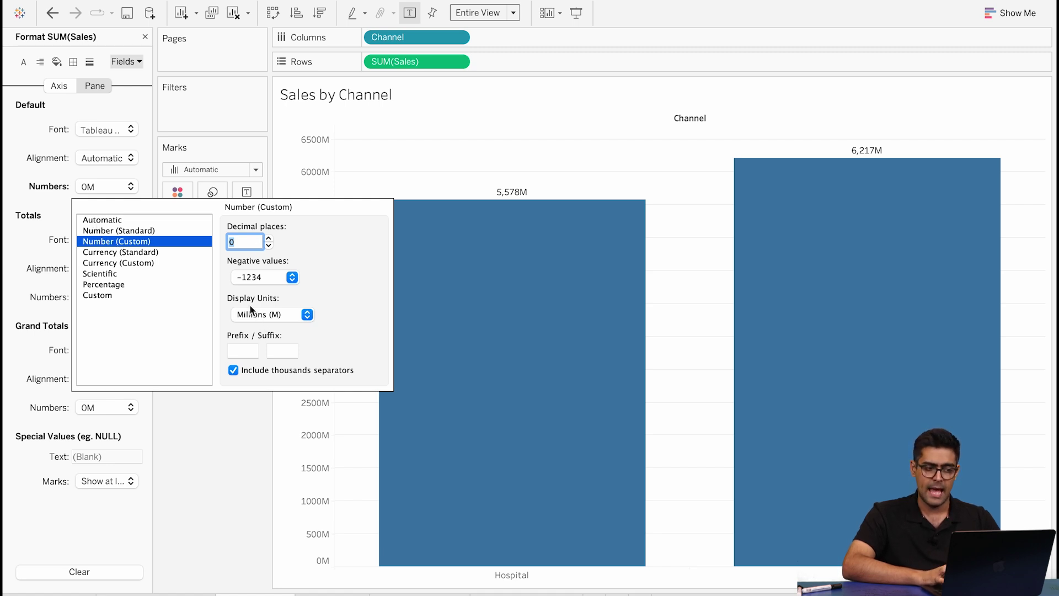
left_click(279, 307)
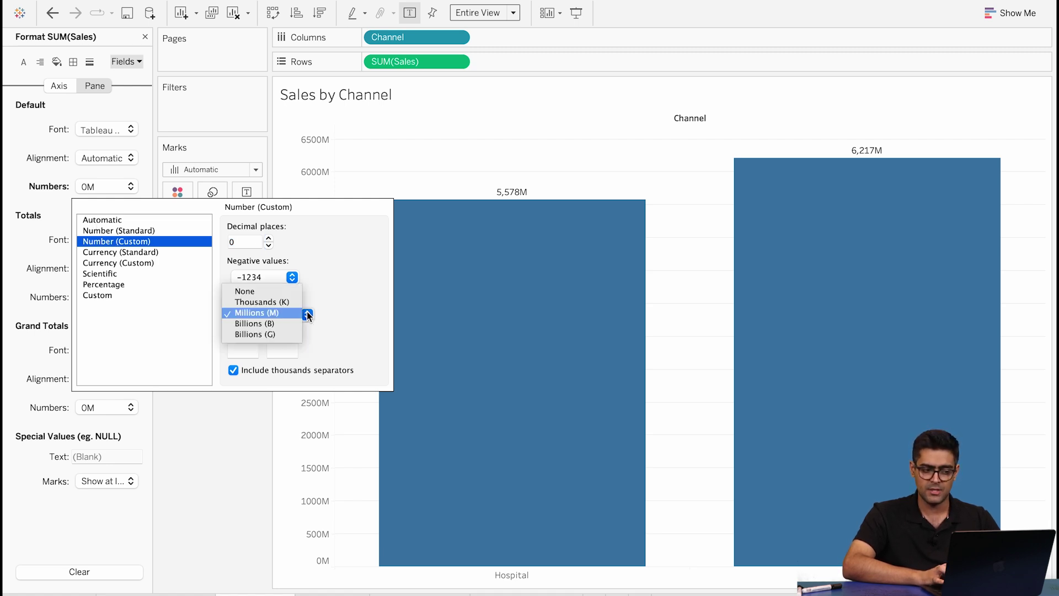
left_click(256, 313)
left_click(223, 453)
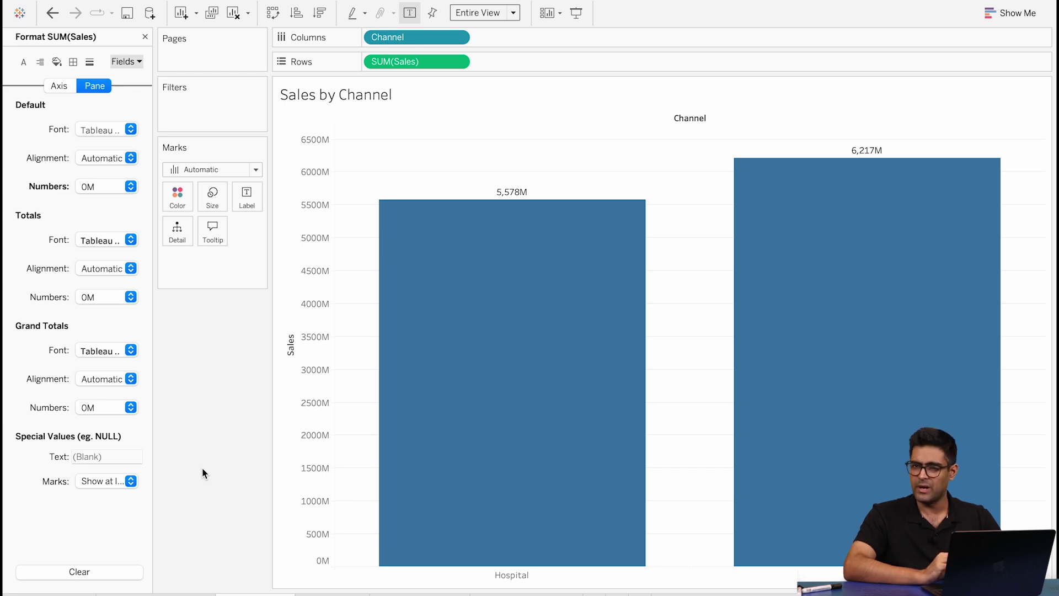
Close the formatting options, add Sub-channel to the channel chart's columns beside Channel, and colour the bars by Sub-channel.
left_click(145, 37)
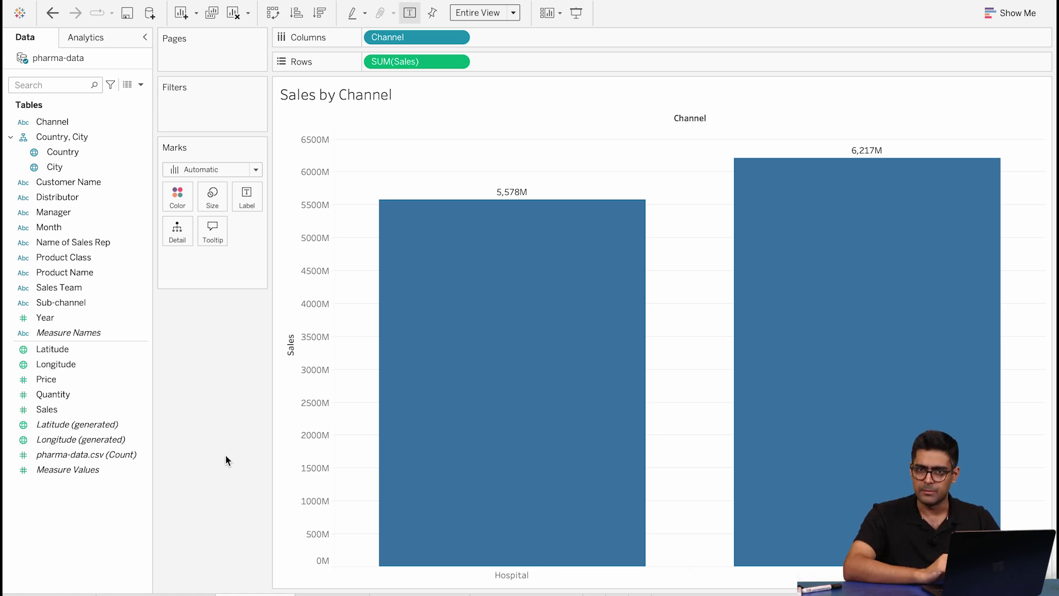
left_click_drag(94, 302, 523, 37)
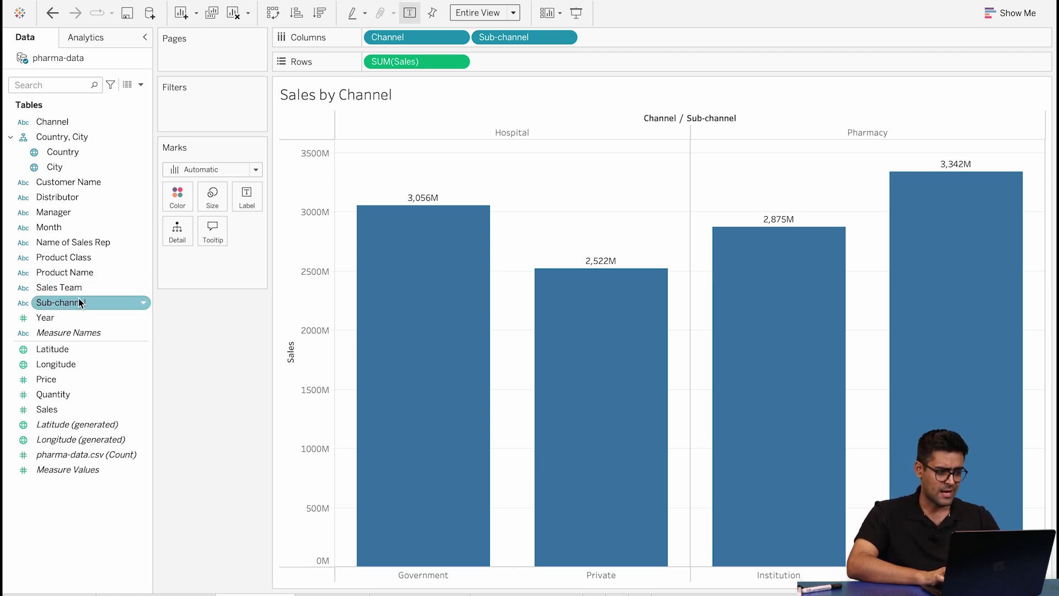
left_click_drag(79, 300, 190, 201)
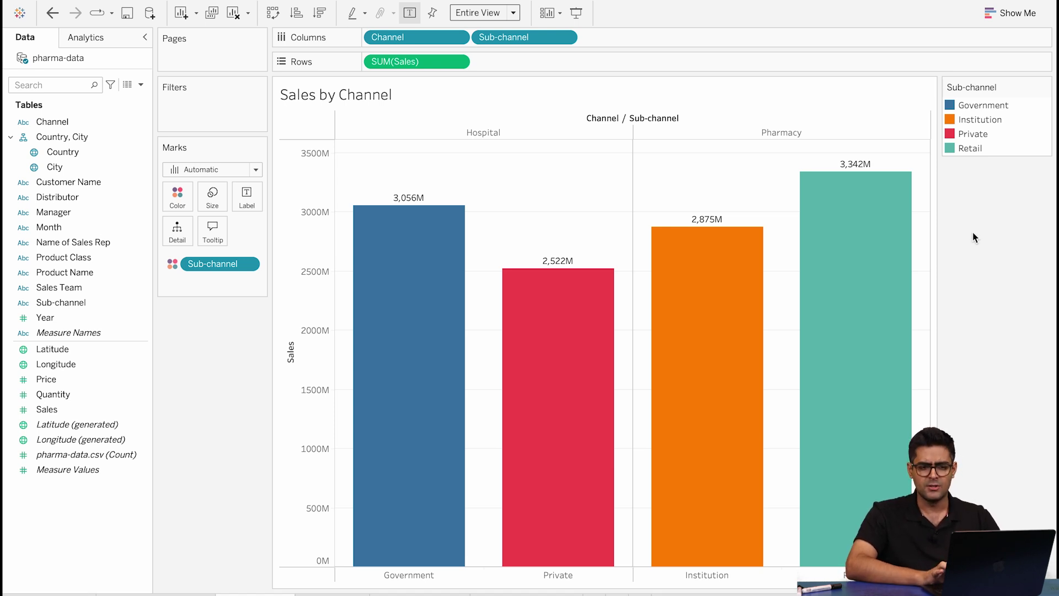
mouse_move(639, 243)
mouse_move(841, 284)
mouse_move(726, 278)
mouse_move(415, 371)
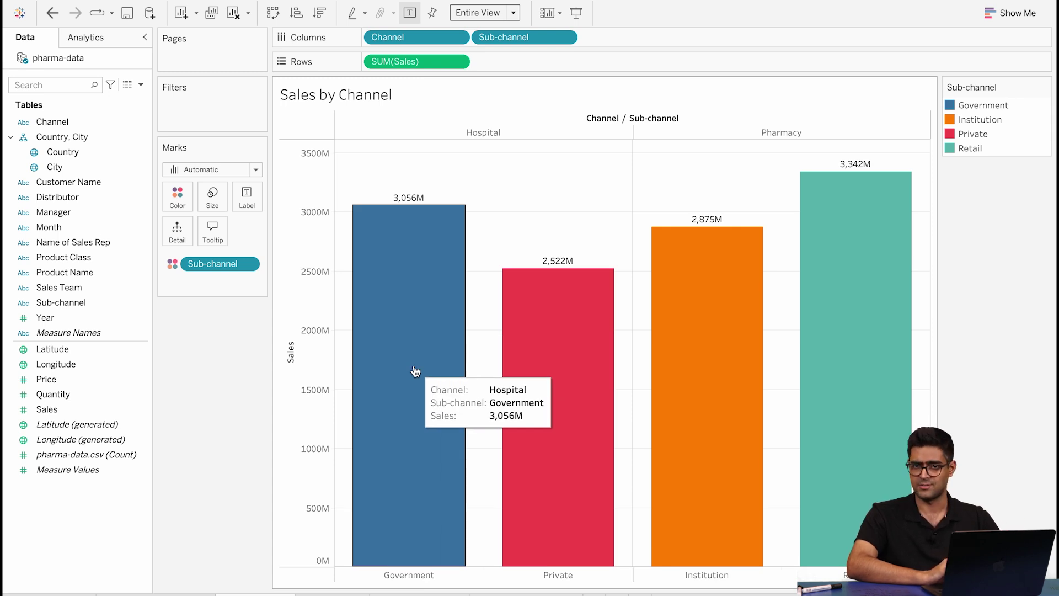
On the Sales by Region sheet, plot Longitude as columns and Latitude as rows to create a map.
left_click(176, 592)
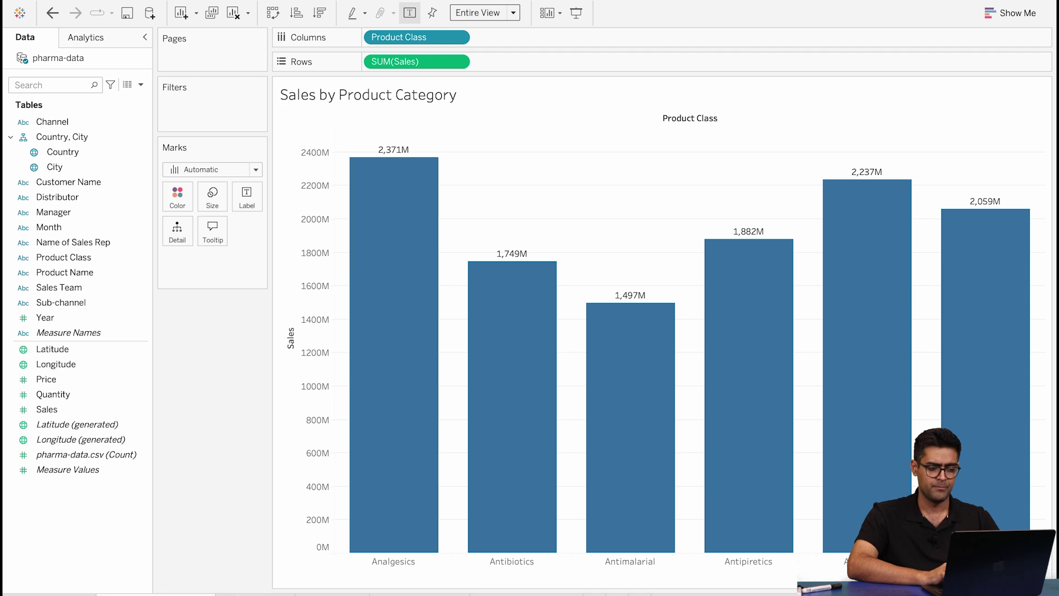
left_click(237, 594)
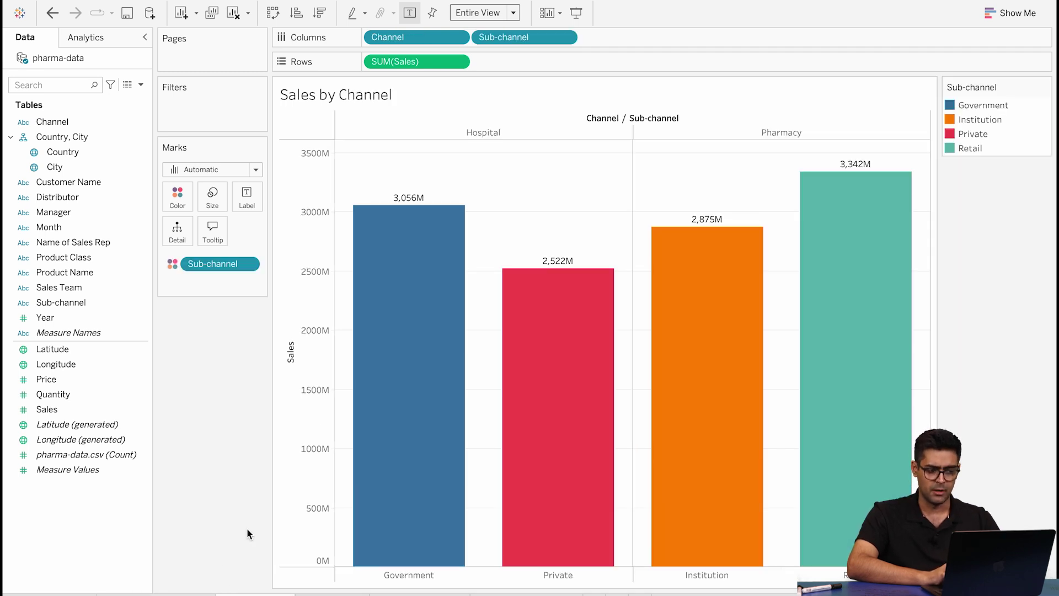
left_click(328, 594)
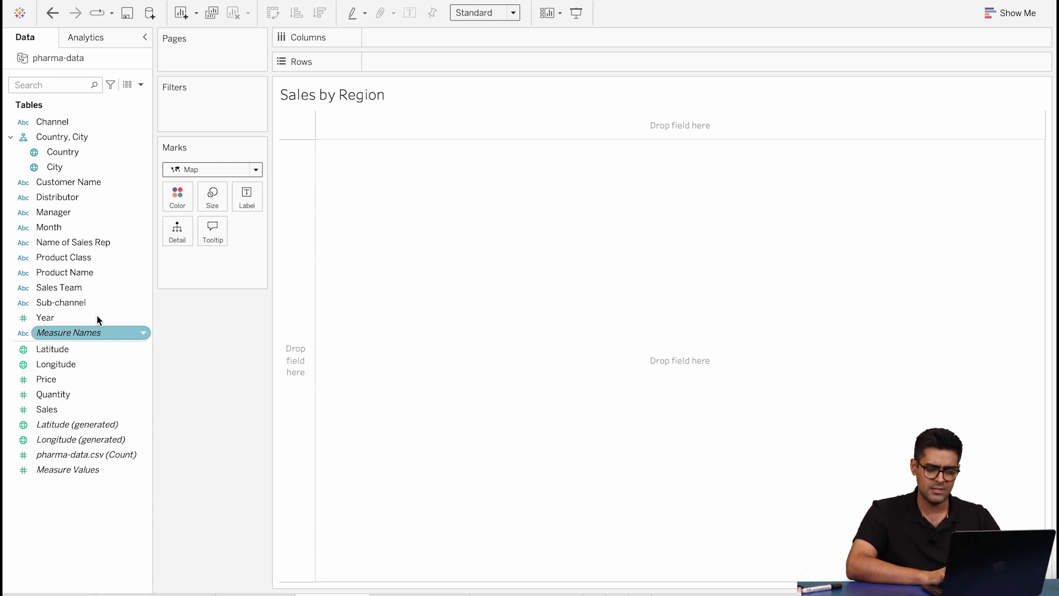
left_click_drag(82, 352, 436, 68)
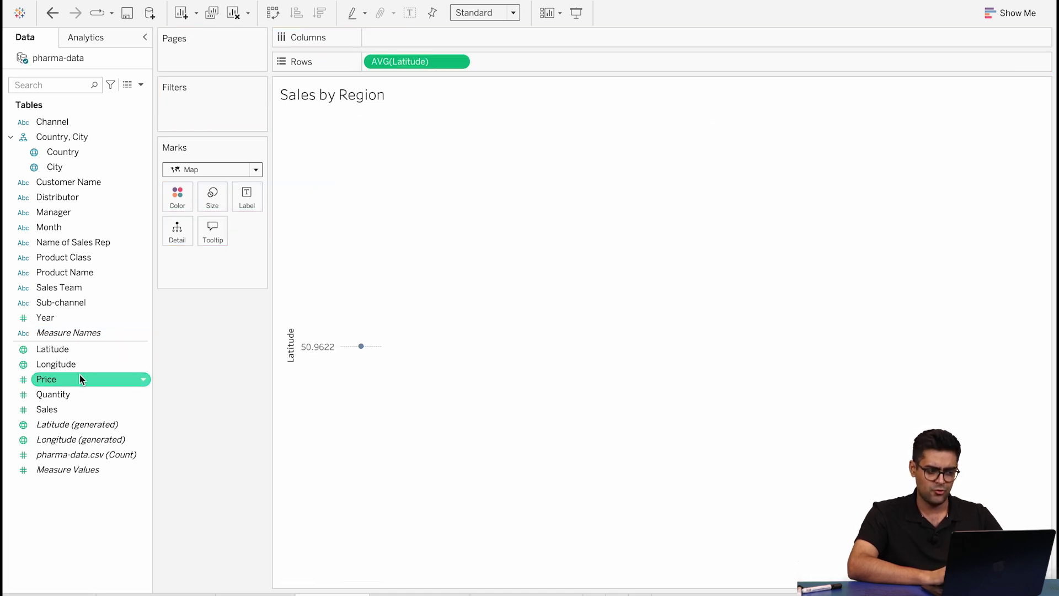
left_click_drag(84, 367, 414, 48)
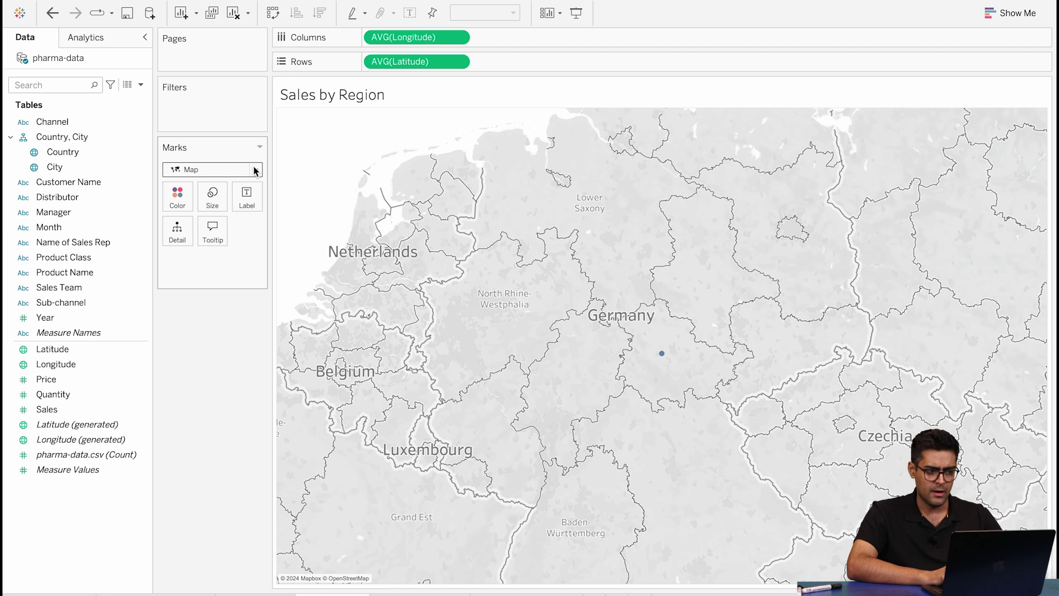
Try the Automatic mark type on the region map and restore the Map mark type.
left_click(256, 170)
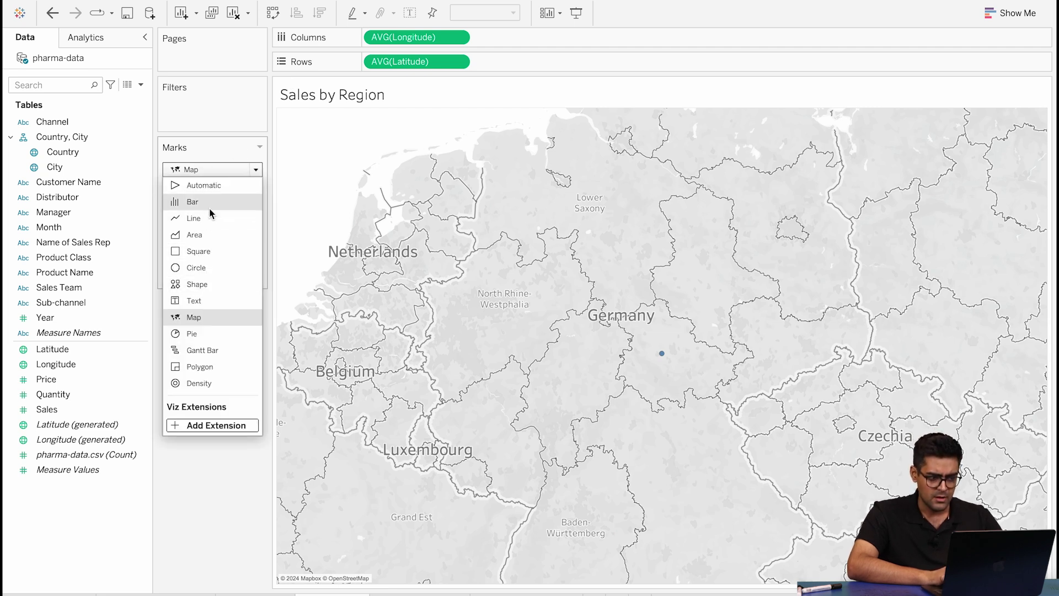
left_click(226, 184)
left_click(253, 170)
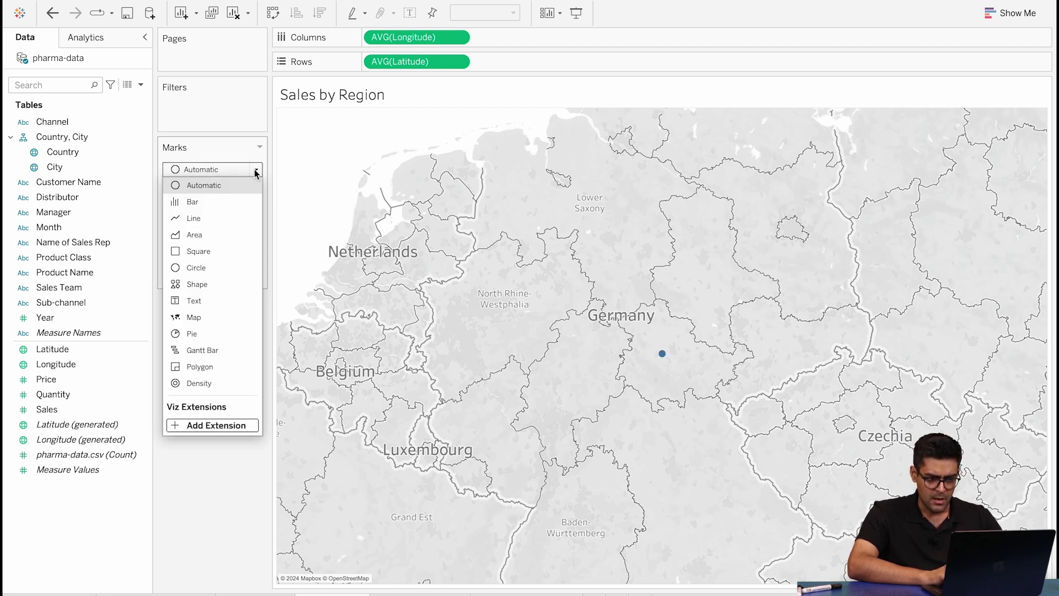
left_click(210, 318)
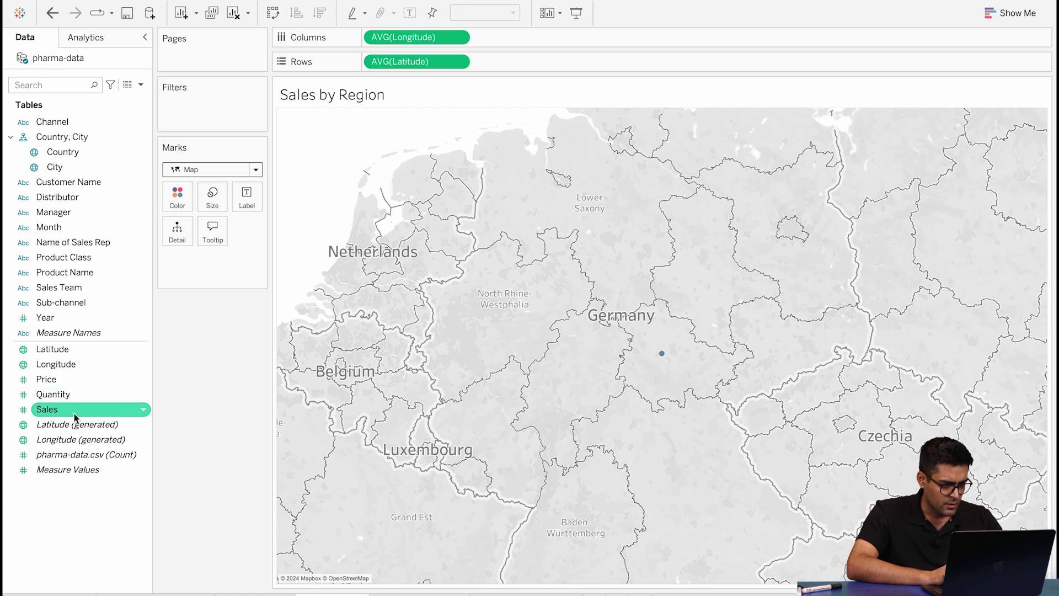
Colour the region map by Country and label each country with its Sales.
left_click_drag(61, 151, 177, 193)
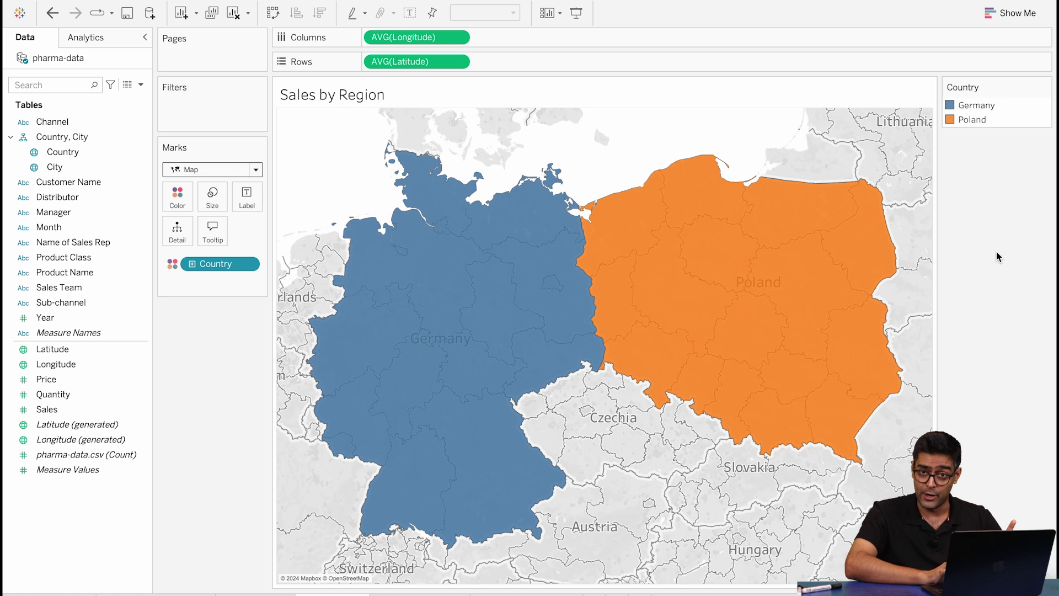
left_click(61, 410)
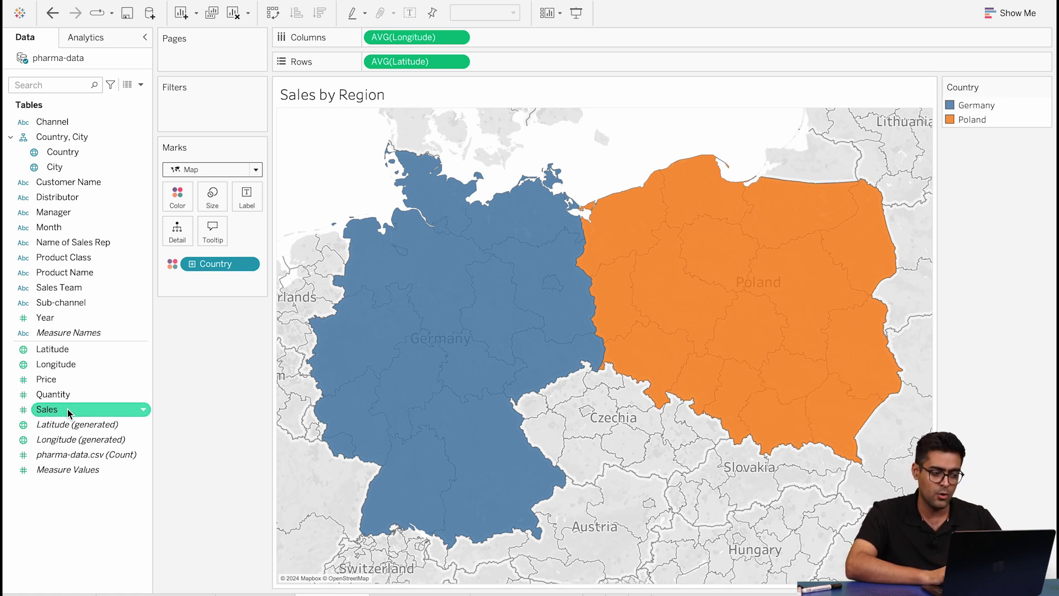
left_click_drag(69, 413, 245, 205)
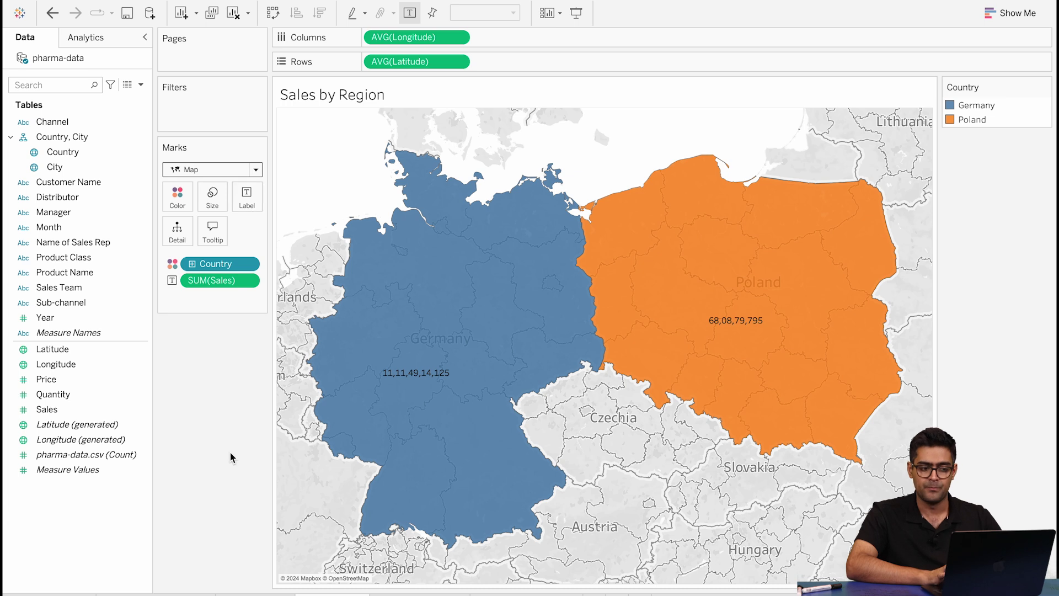
Open the pane formatting options for the SUM(Sales) field of the region map.
right_click(419, 372)
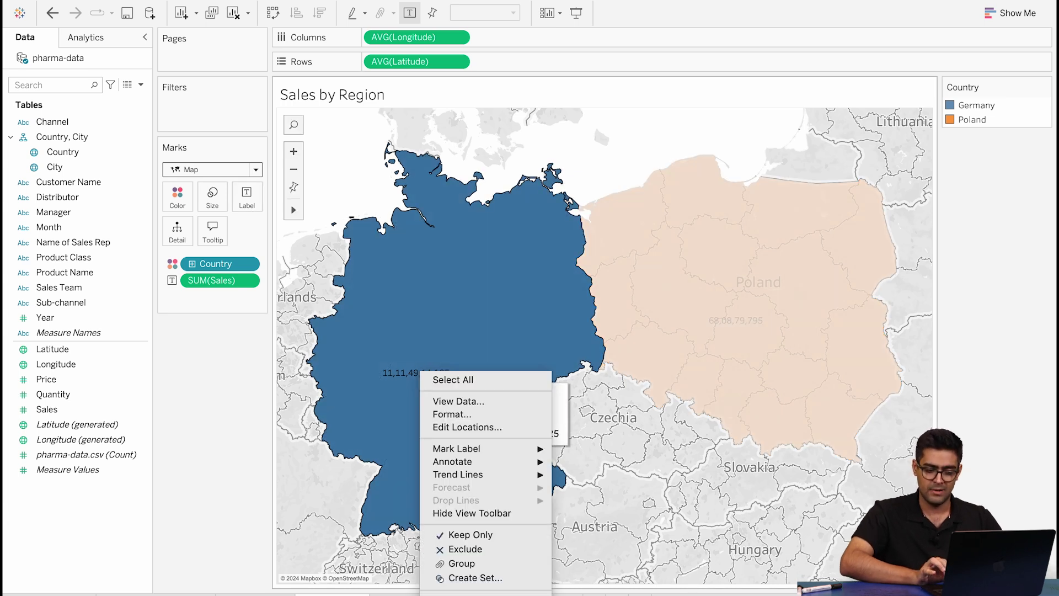
left_click(463, 415)
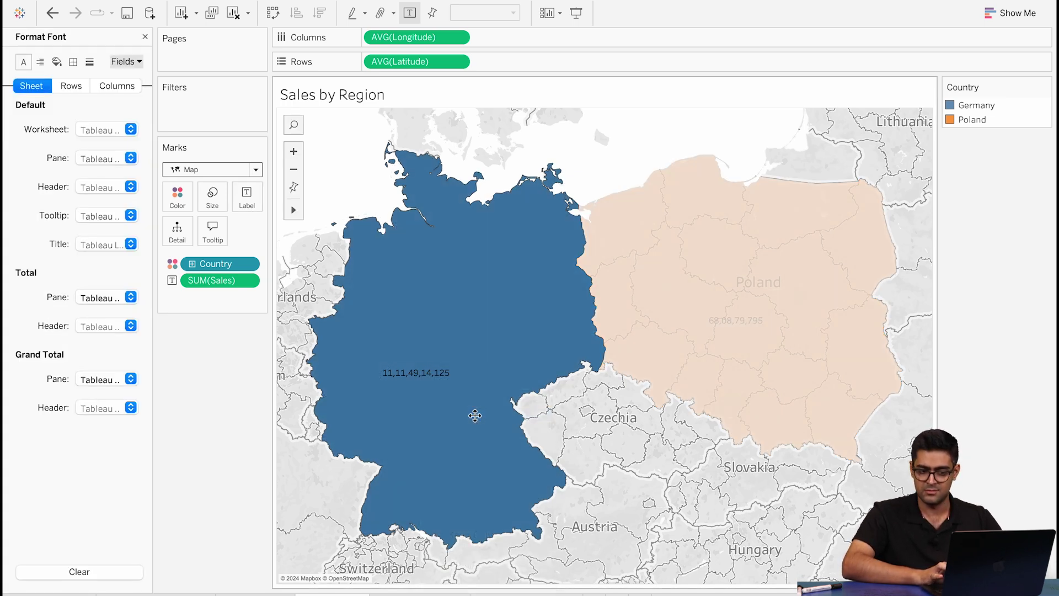
left_click(124, 62)
left_click(133, 128)
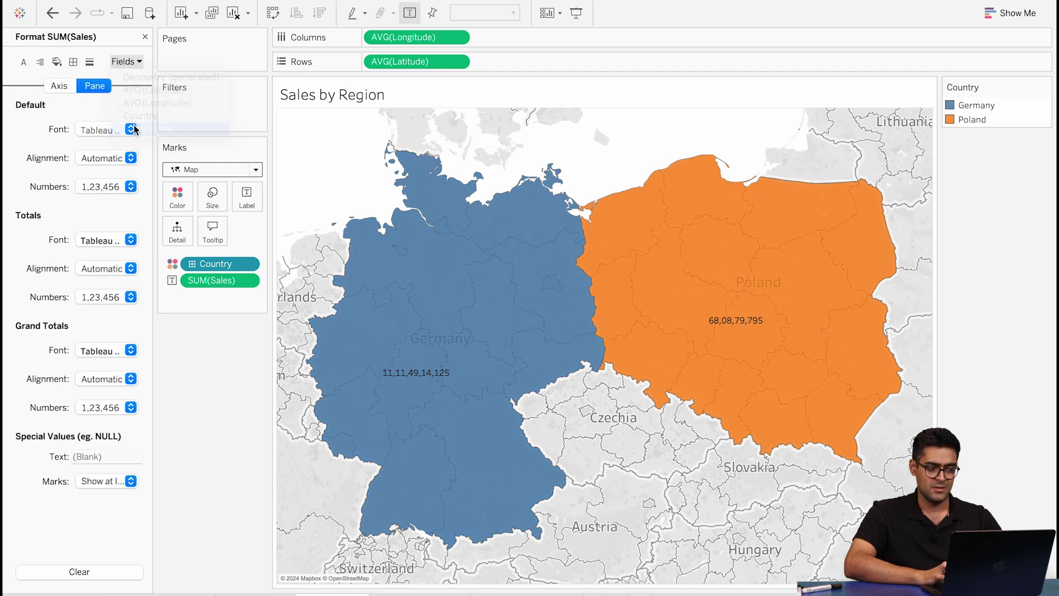
Give the region map's Sales labels a custom number format with 0 decimal places and Millions (M) units, and close the formatting options.
left_click(127, 187)
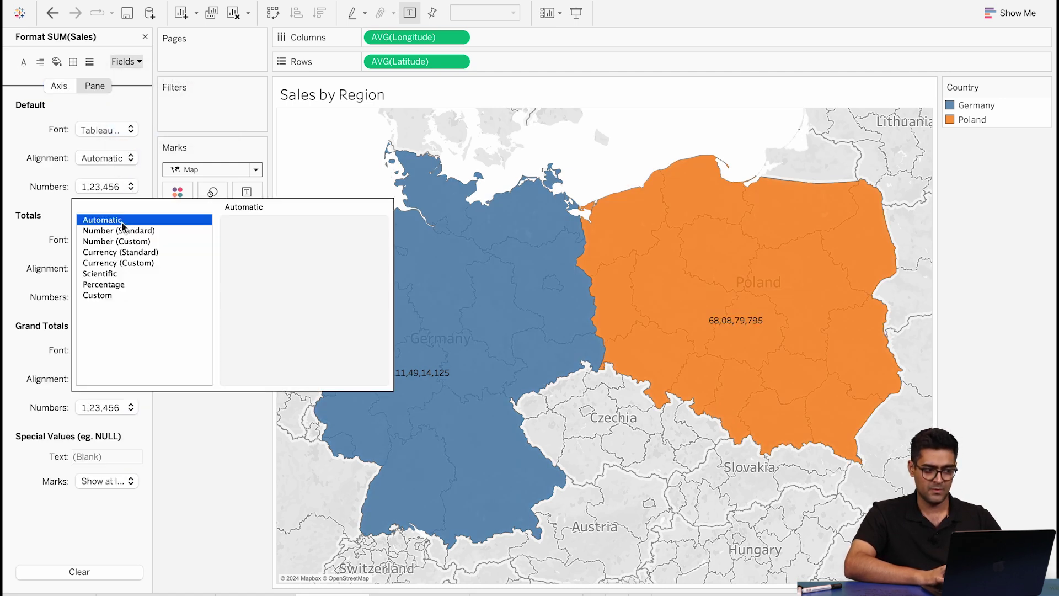
left_click(124, 243)
left_click(269, 246)
left_click(269, 247)
left_click(307, 315)
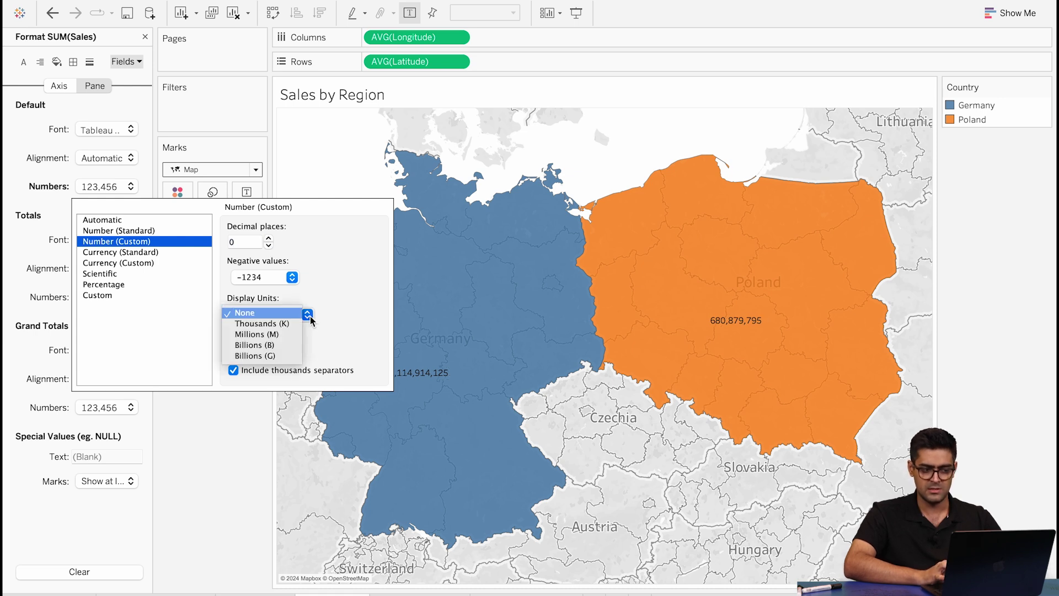
left_click(270, 334)
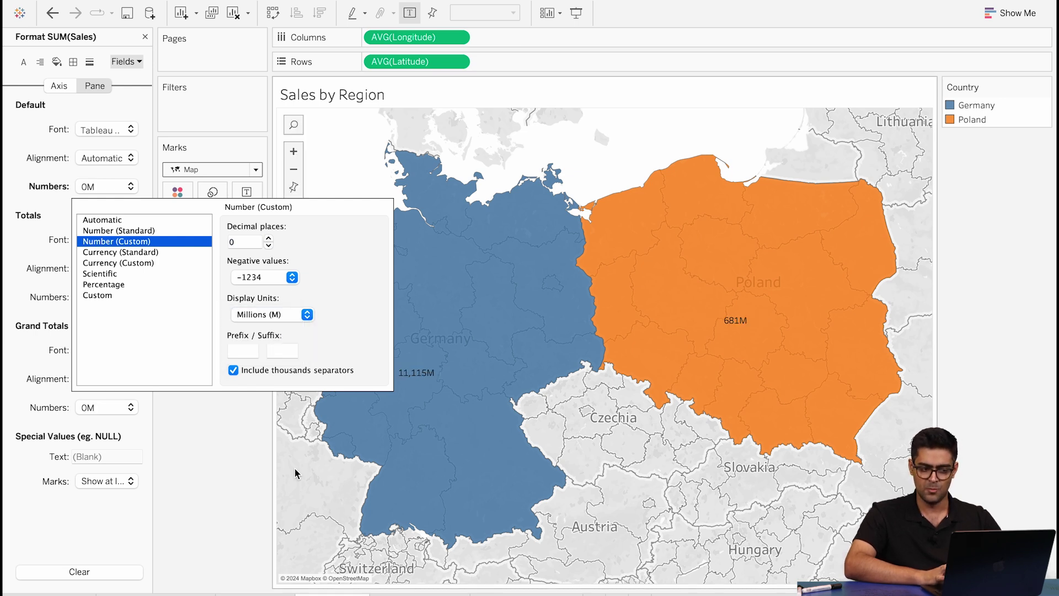
left_click(244, 479)
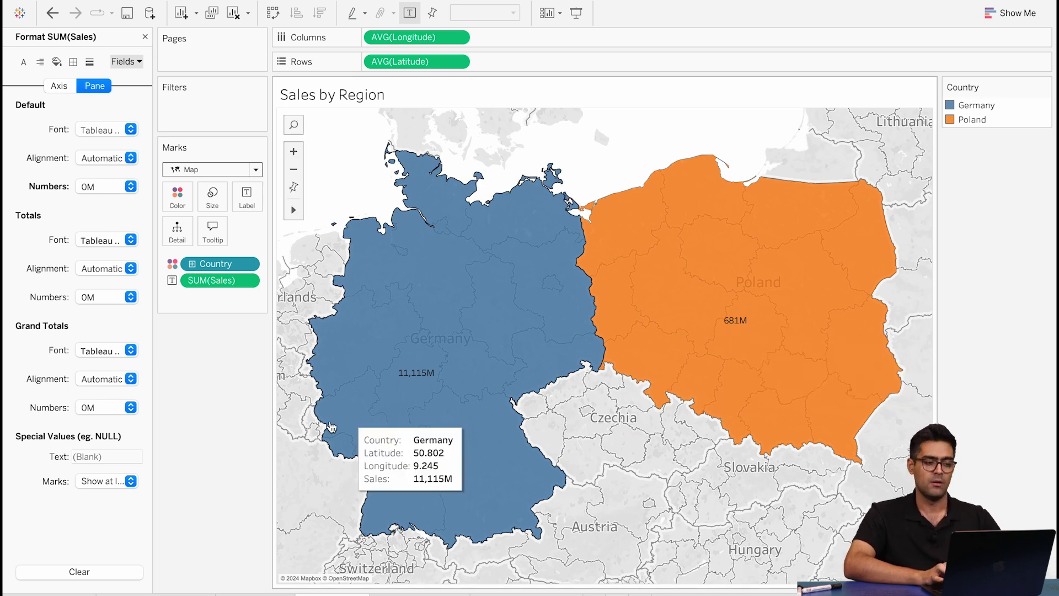
left_click(146, 37)
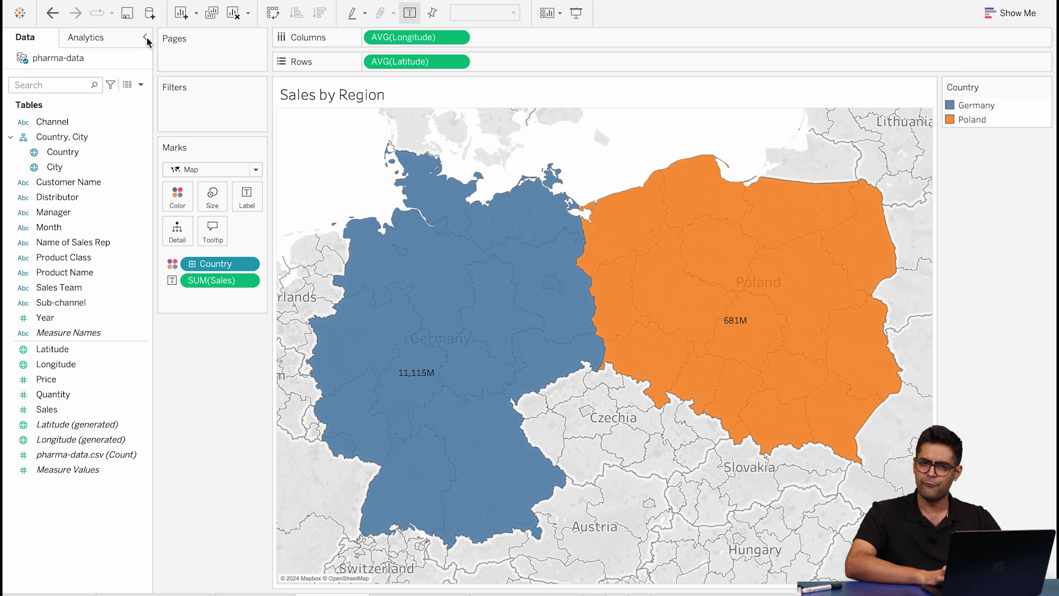
On the Manager performance sheet, build a pie chart coloured by Manager and sized by Sales, fitted to Entire View.
left_click(419, 595)
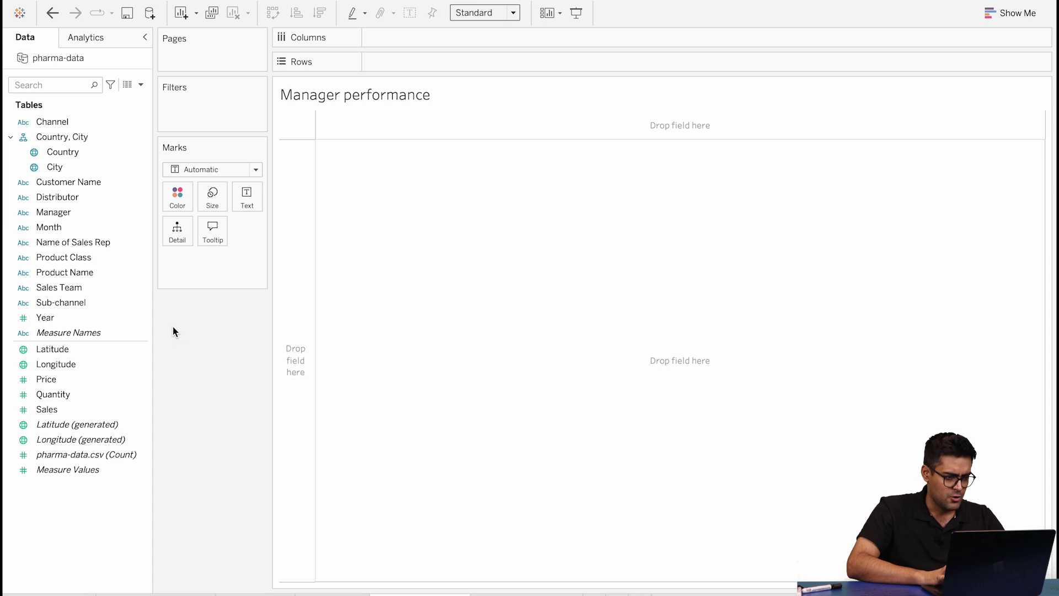
left_click(256, 171)
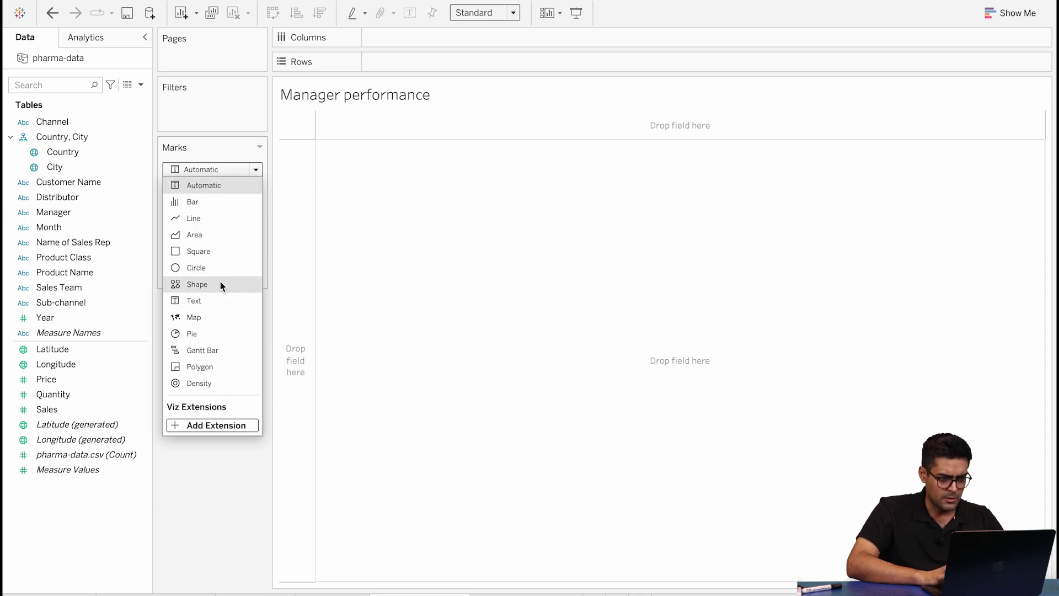
left_click(207, 334)
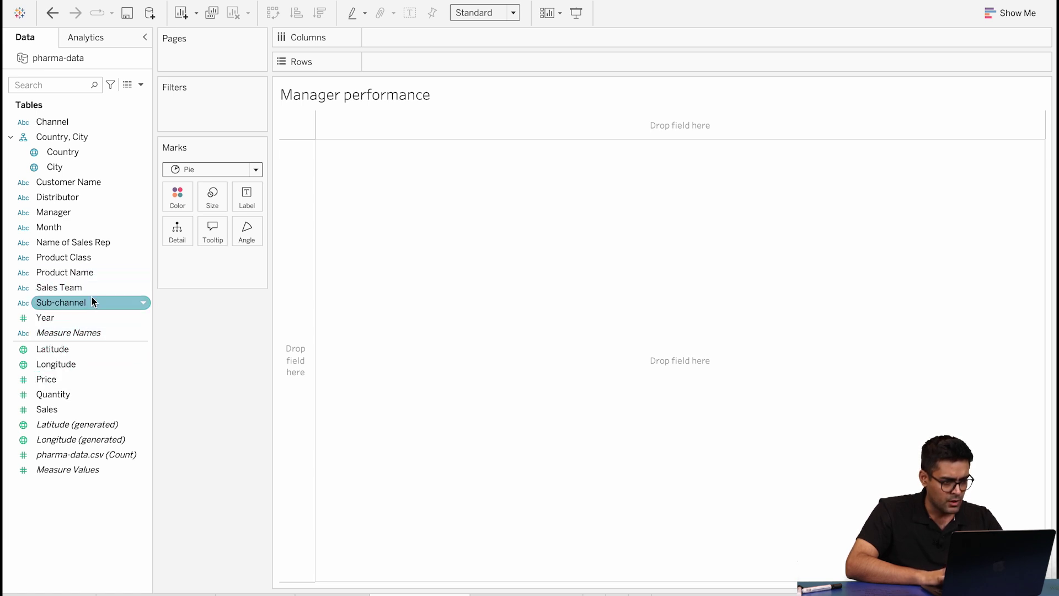
left_click_drag(80, 215, 186, 205)
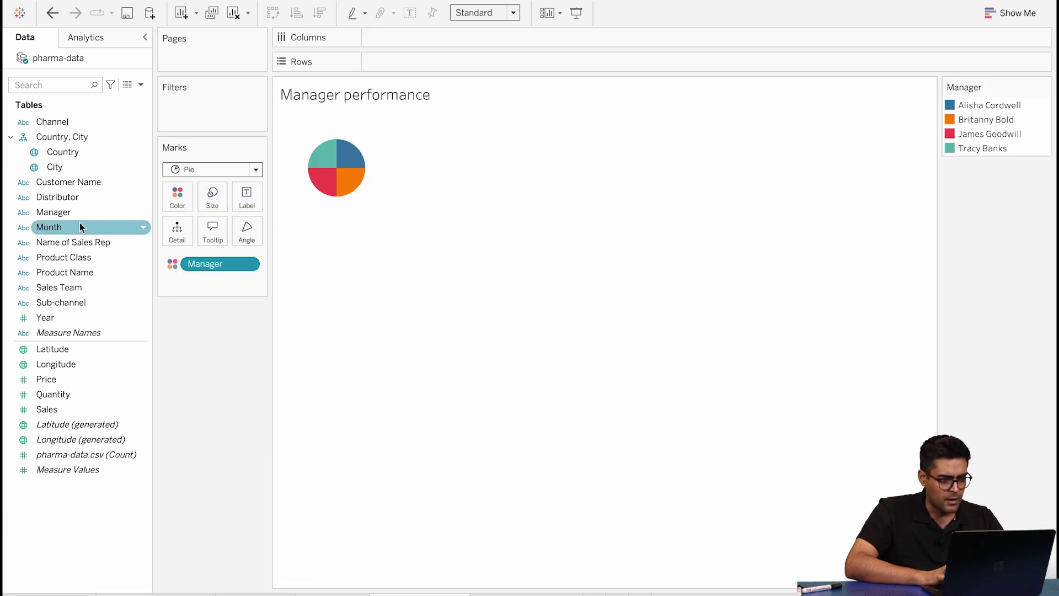
left_click_drag(71, 409, 210, 198)
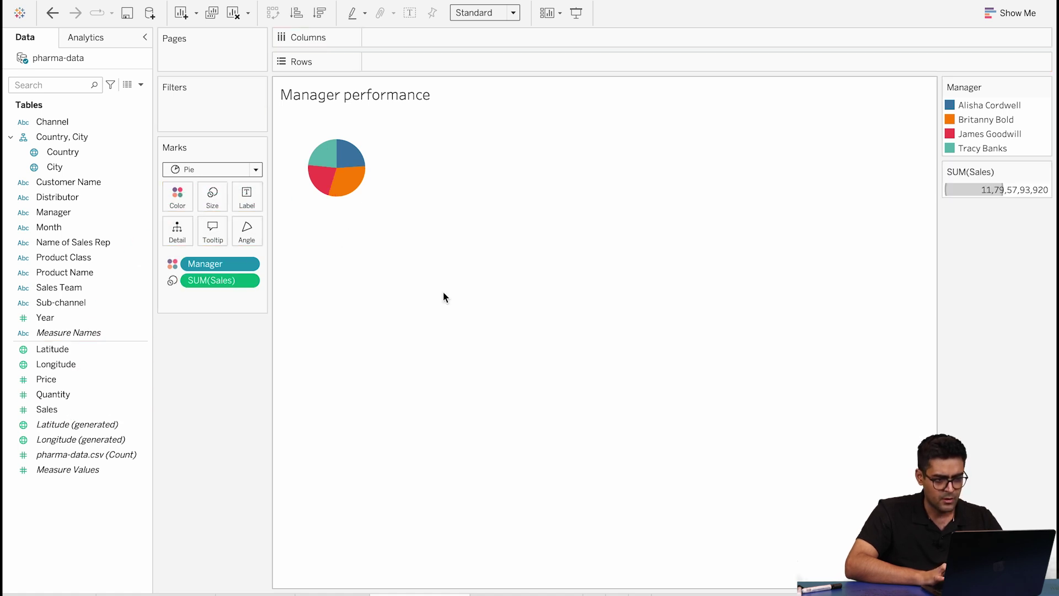
left_click(512, 13)
left_click(488, 59)
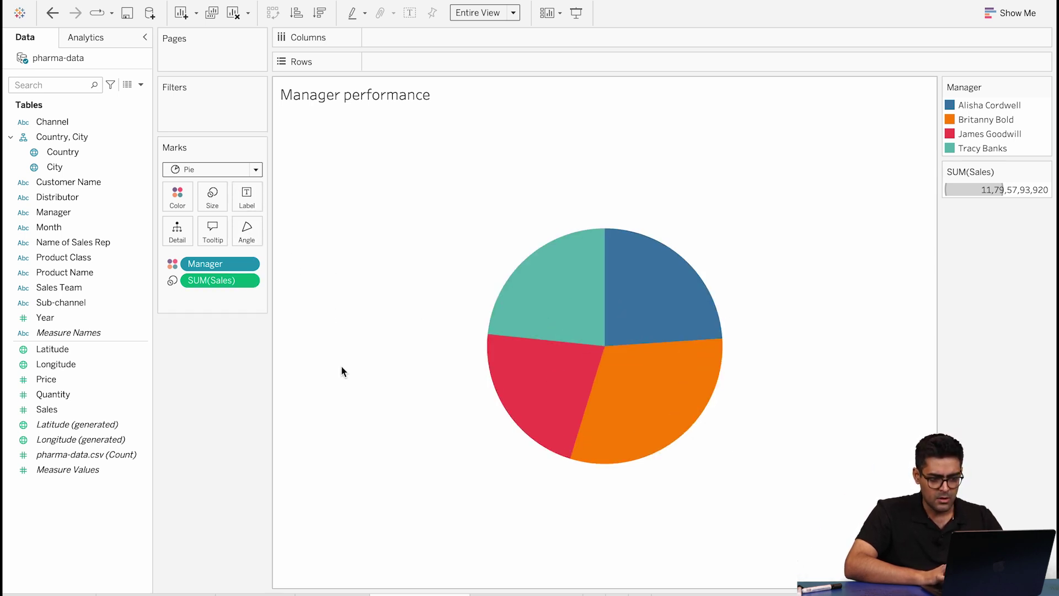
Label the pie slices with Manager and Sales, showing the Sales label as Percent of Total.
left_click_drag(95, 221, 246, 197)
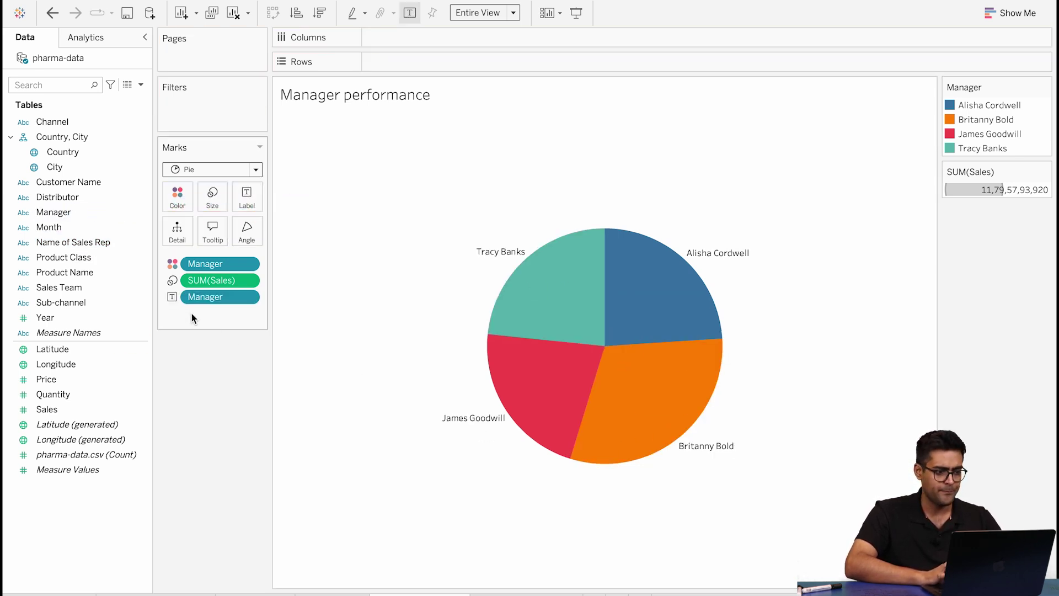
left_click_drag(66, 411, 241, 198)
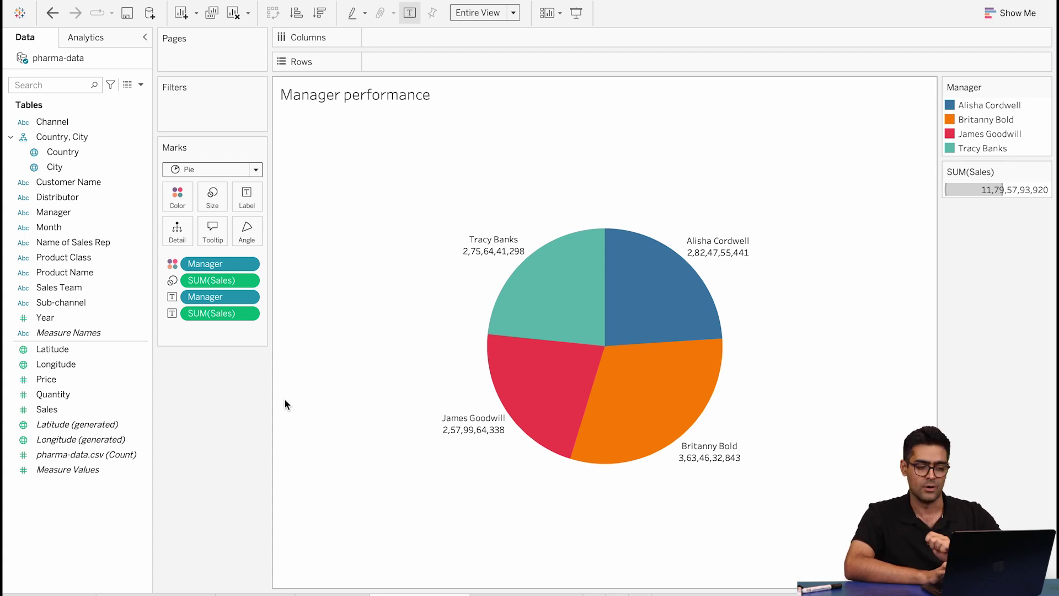
left_click(249, 316)
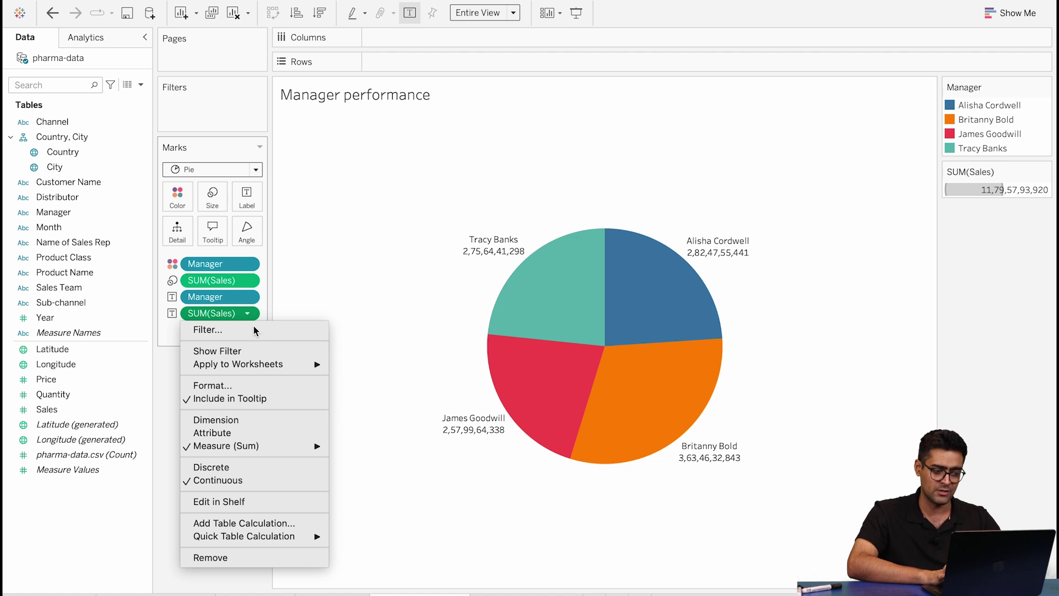
mouse_move(273, 537)
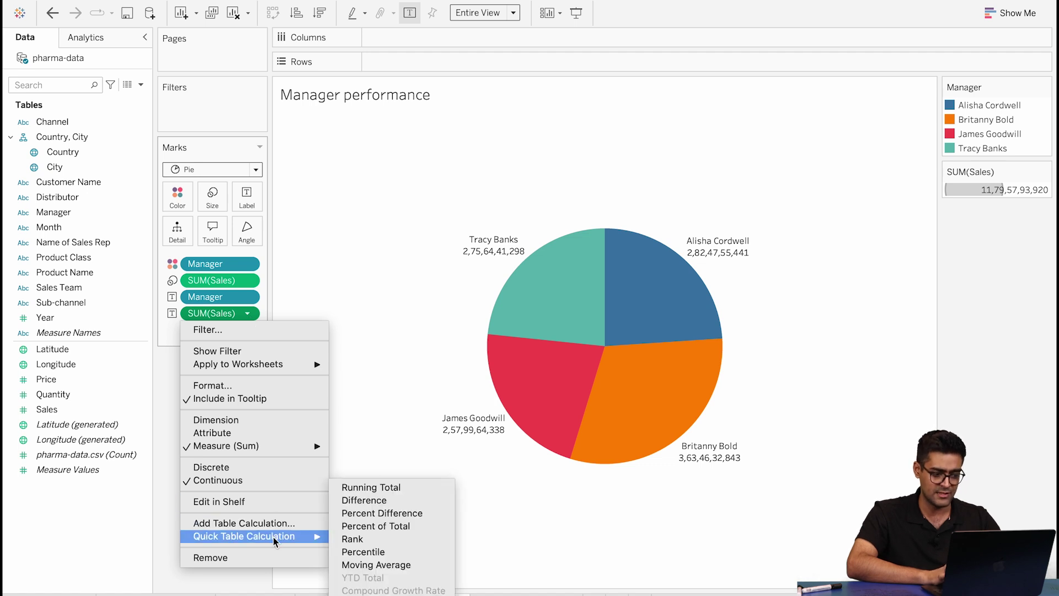
left_click(385, 528)
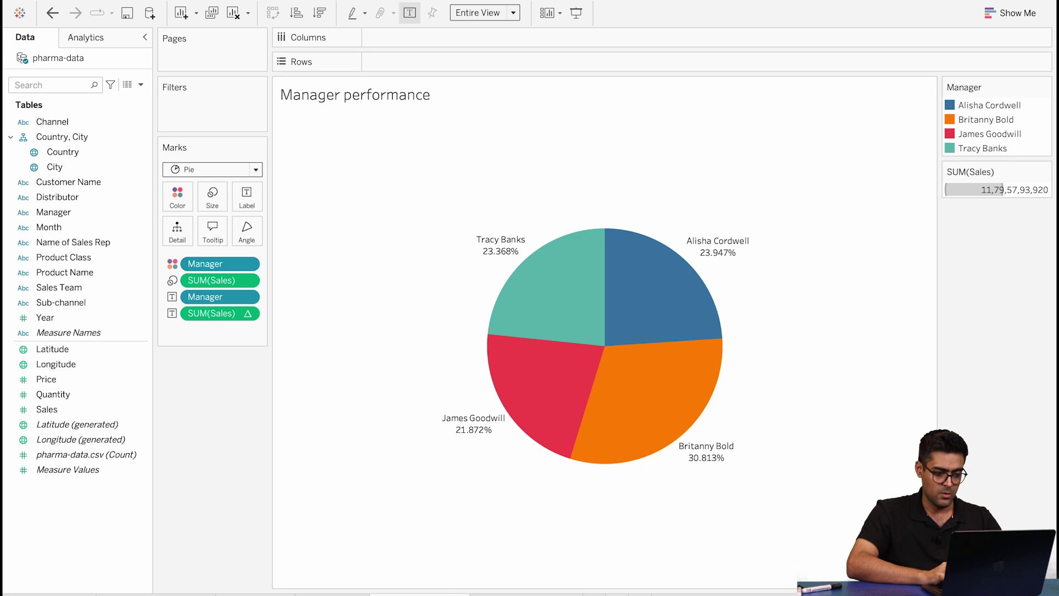
On the Sales Team Performance sheet, plot Sales as rows against Product Class as columns, using Circle marks.
left_click(527, 594)
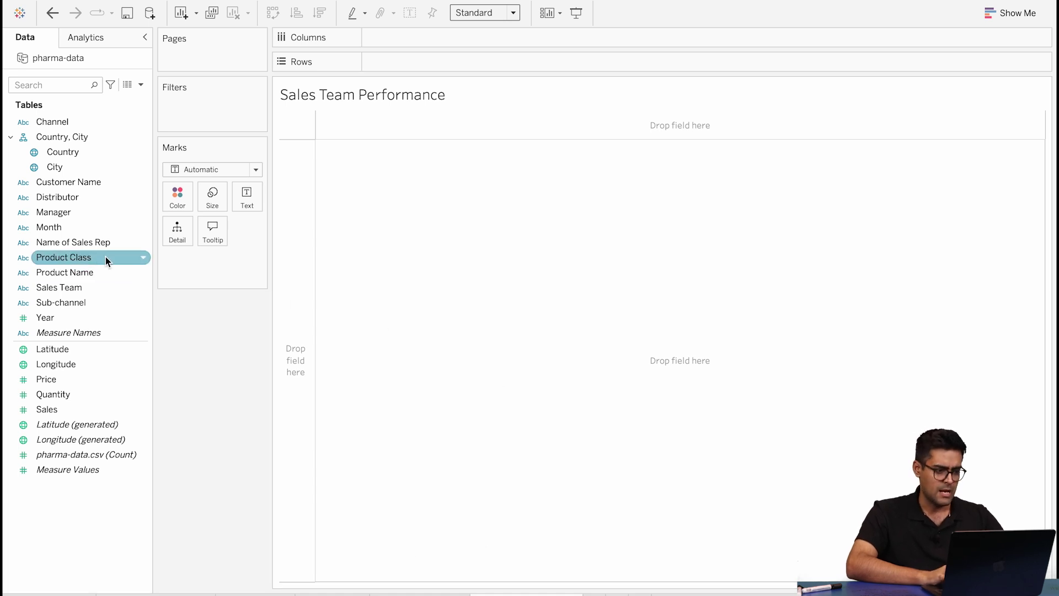
left_click_drag(95, 256, 419, 37)
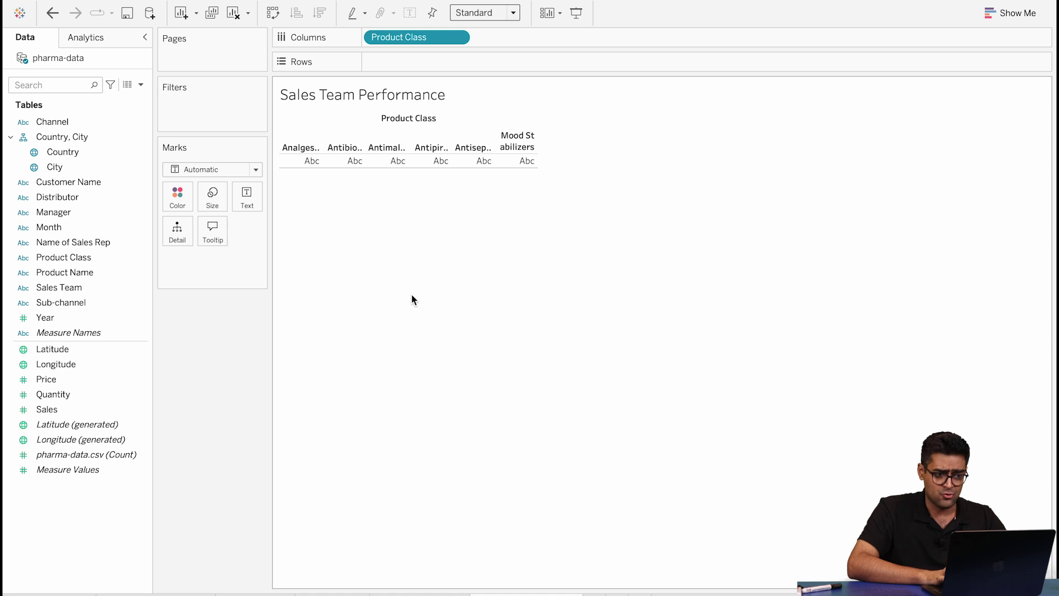
left_click_drag(77, 412, 437, 66)
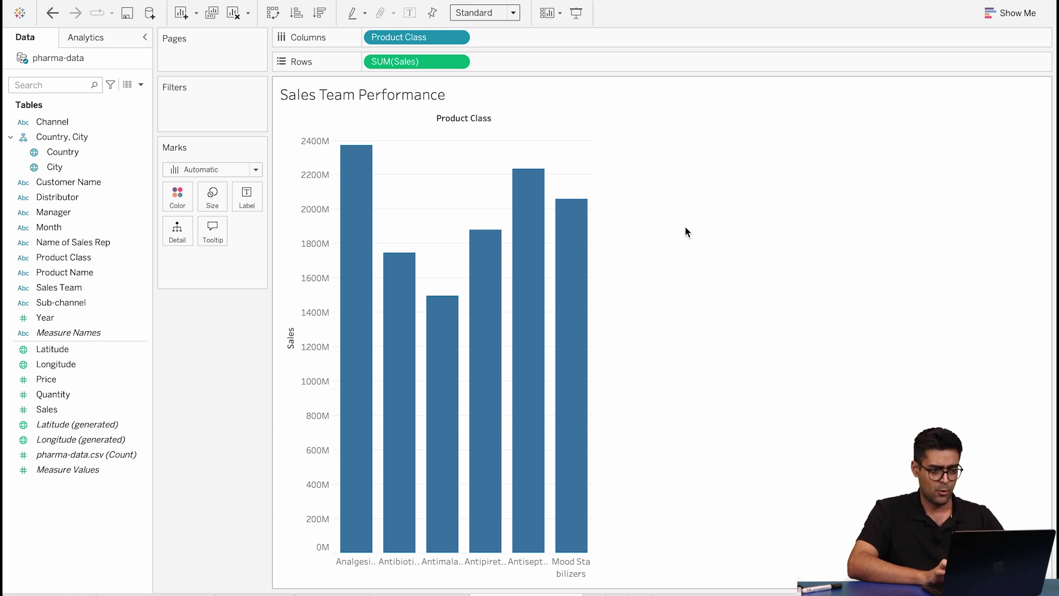
left_click(254, 170)
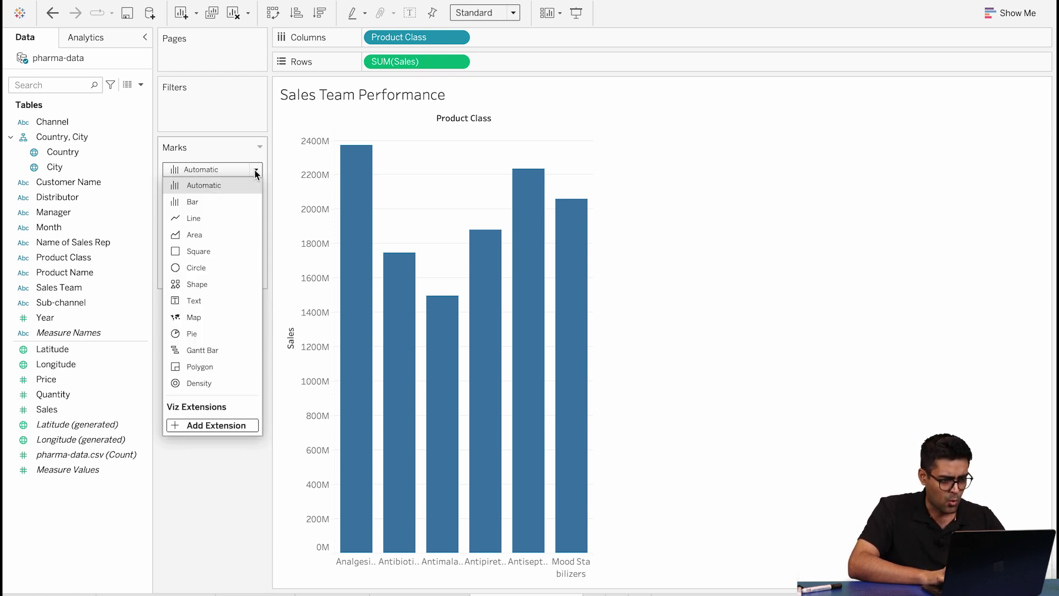
left_click(202, 266)
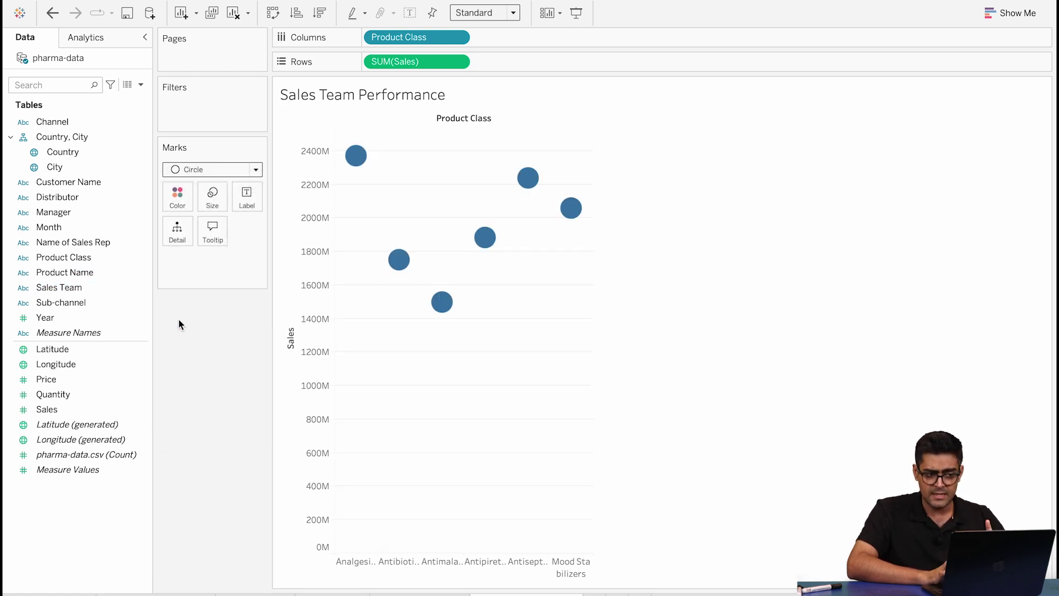
Colour the circles by Sales Team and fit the chart to Entire View.
left_click(87, 290)
left_click_drag(88, 290, 177, 204)
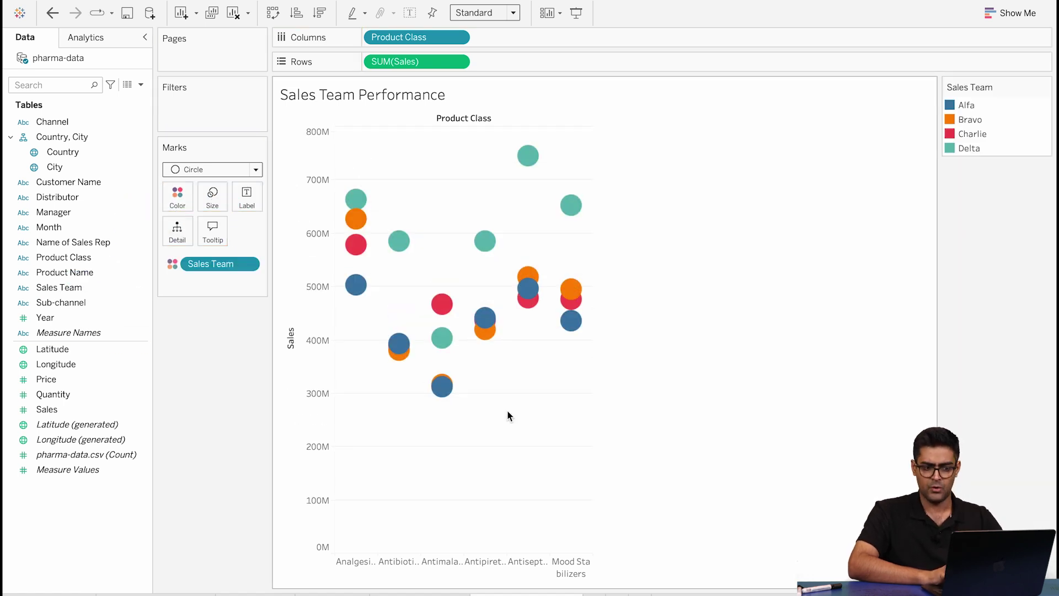
left_click(503, 14)
left_click(491, 61)
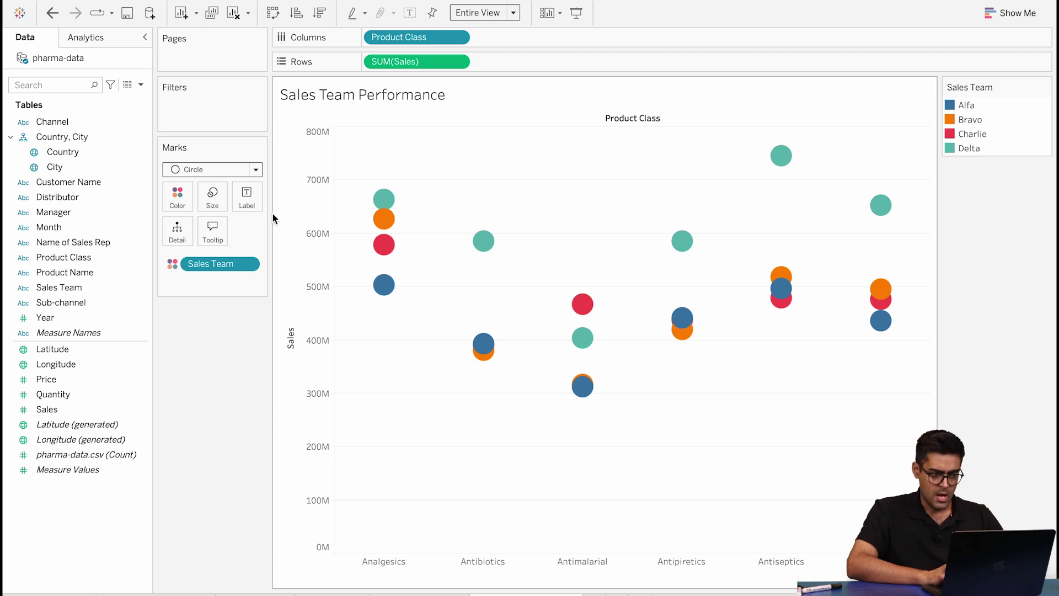
Show mark labels on the circles and open the pane formatting options for the SUM(Sales) field.
left_click(247, 204)
left_click(281, 231)
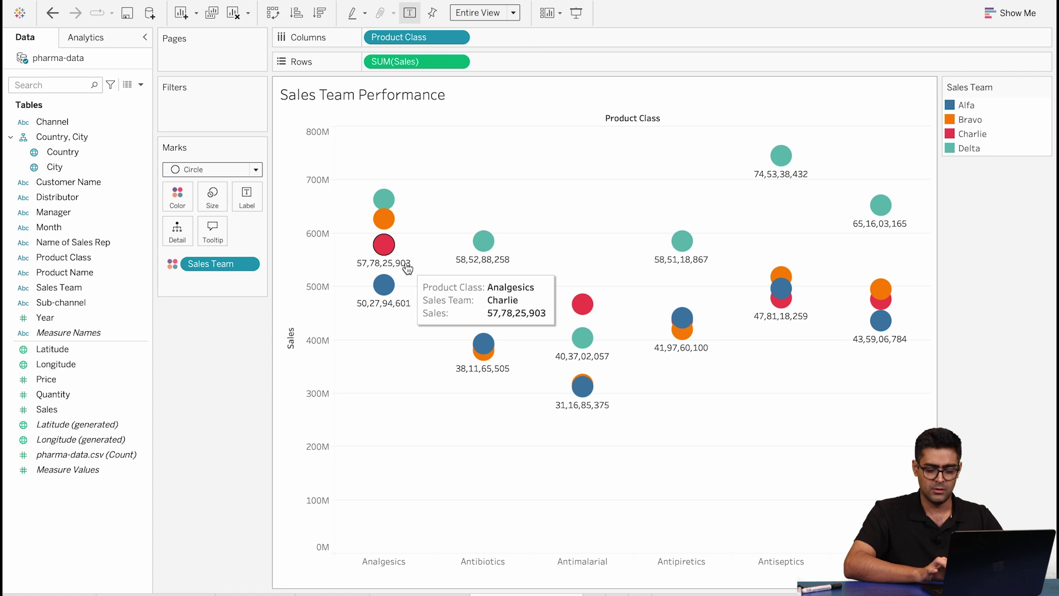
right_click(405, 264)
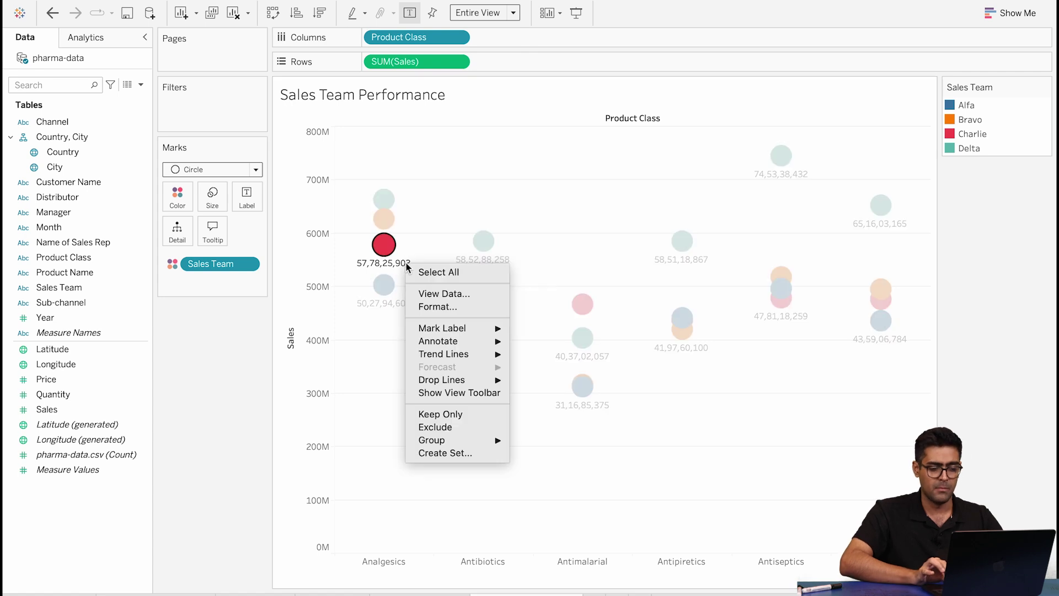
left_click(462, 306)
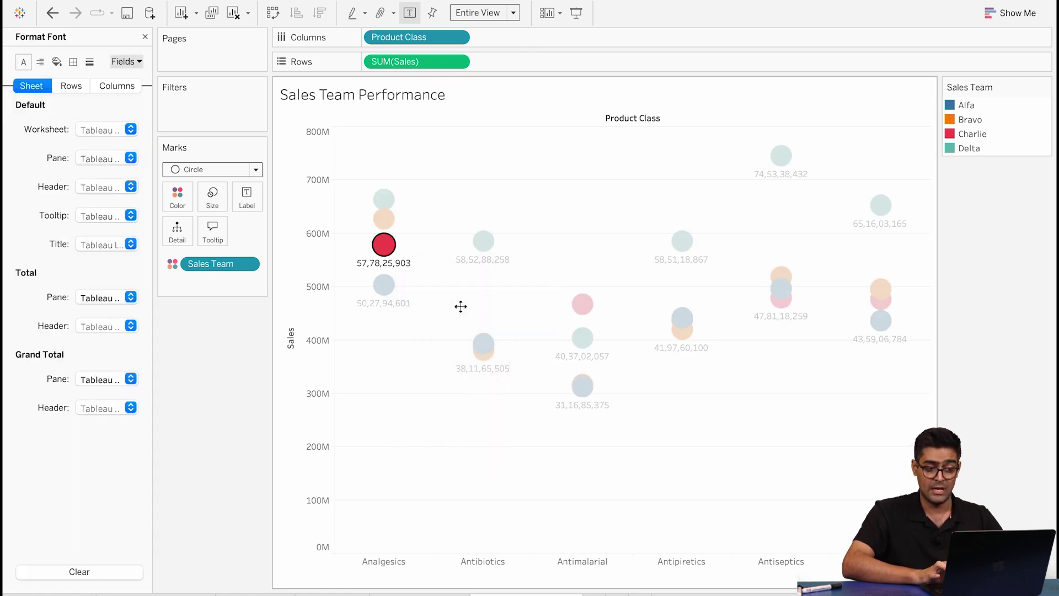
left_click(133, 62)
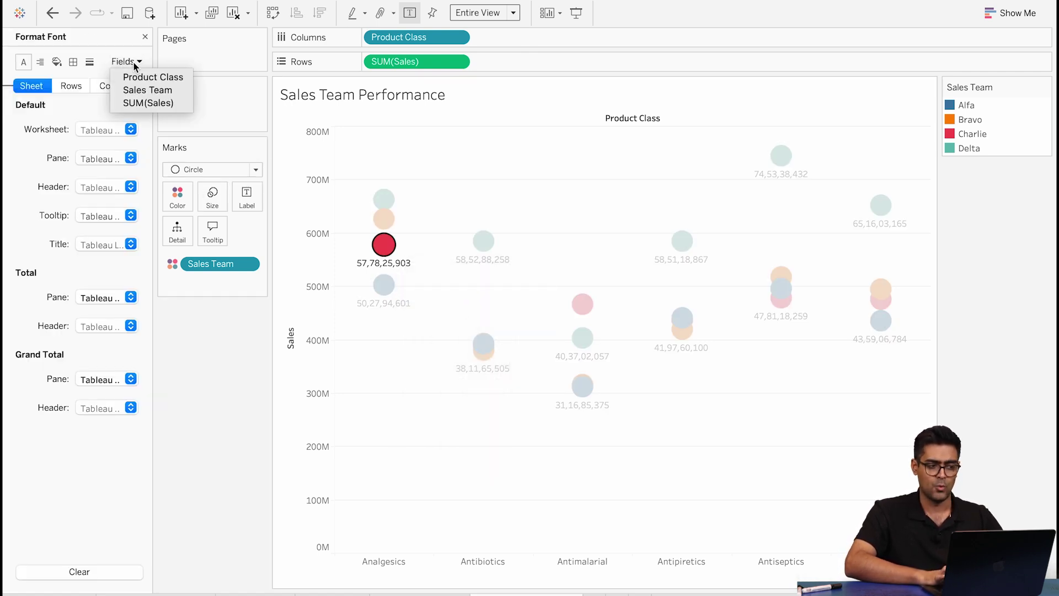
left_click(141, 104)
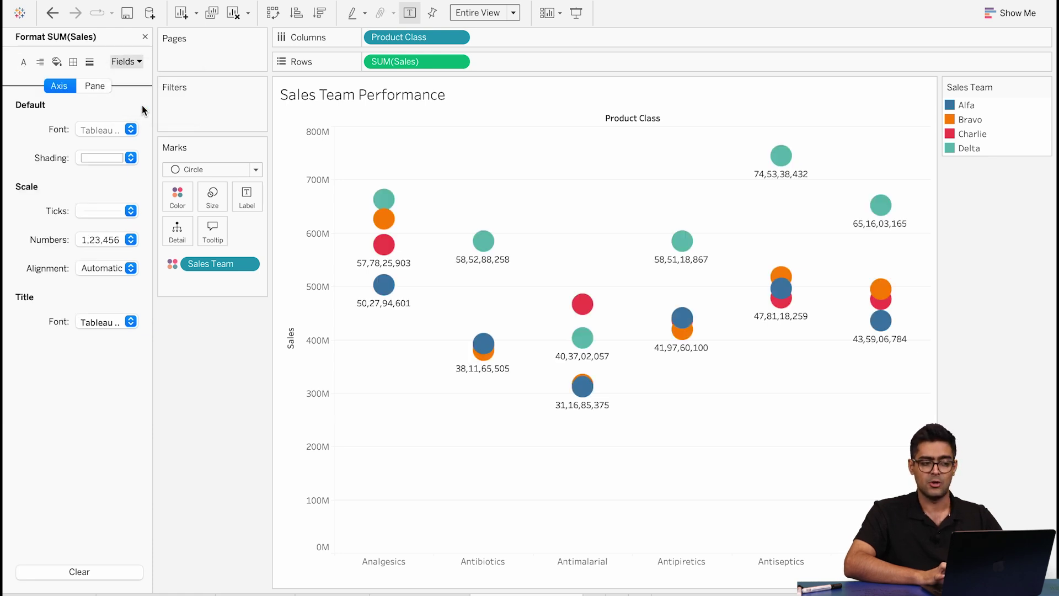
left_click(96, 87)
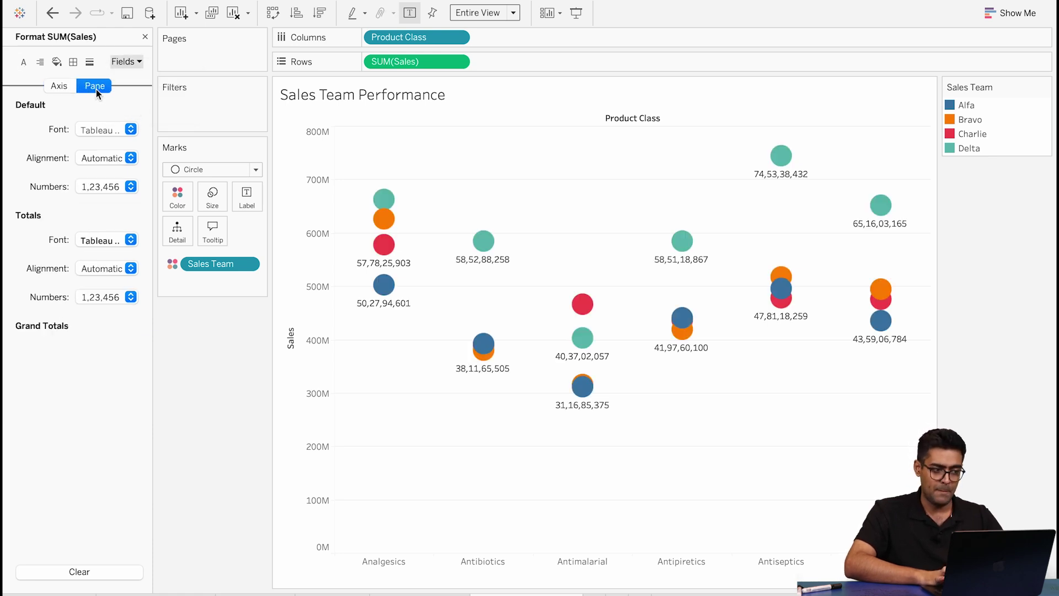
Give the circles' Sales labels a custom number format with 0 decimal places and Millions (M) units, and close the formatting options.
left_click(130, 186)
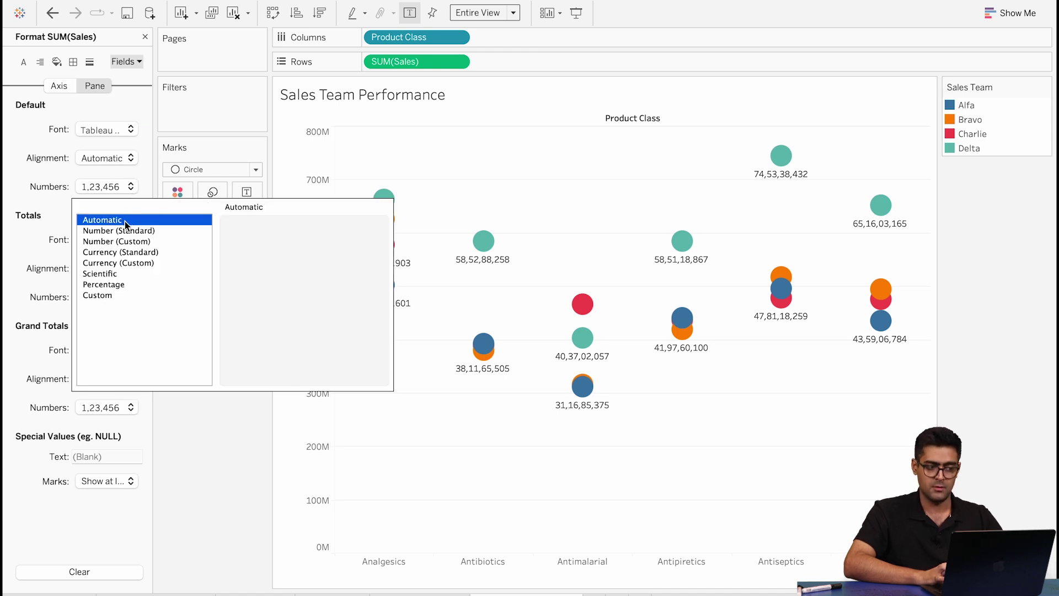
left_click(129, 240)
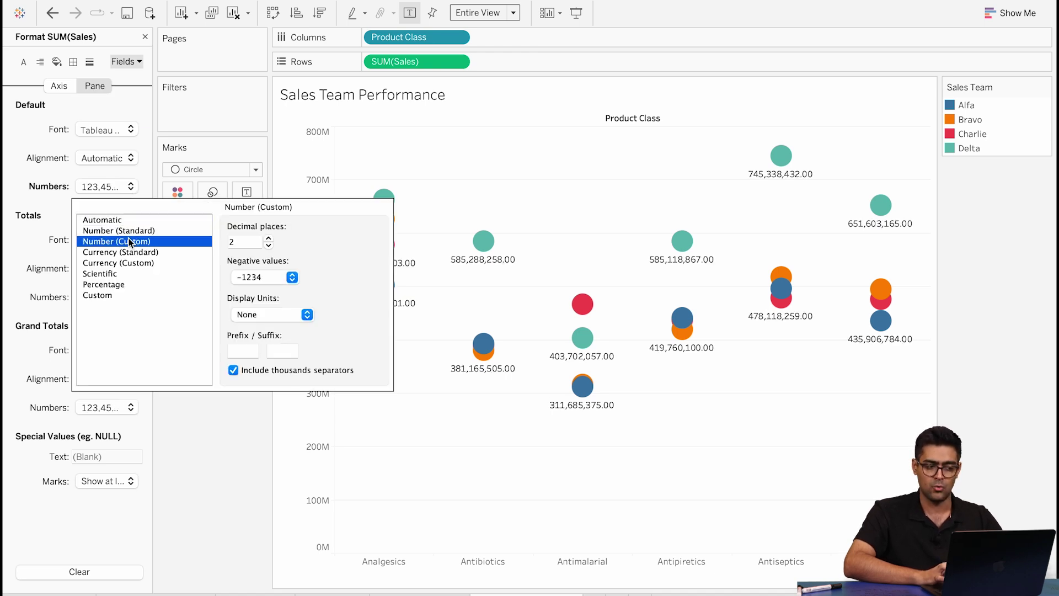
left_click(269, 247)
left_click(270, 247)
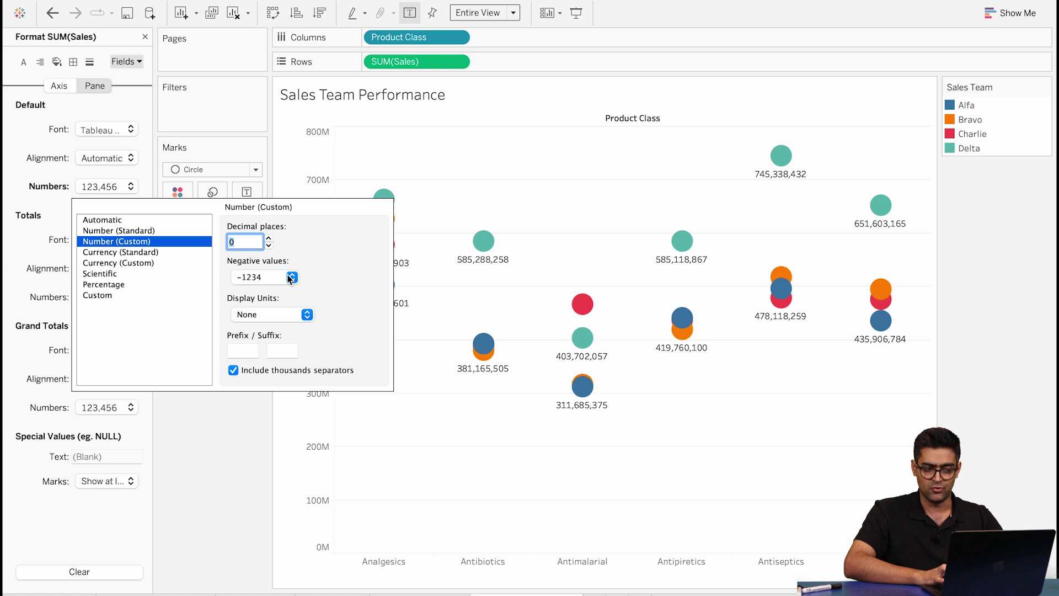
left_click(306, 318)
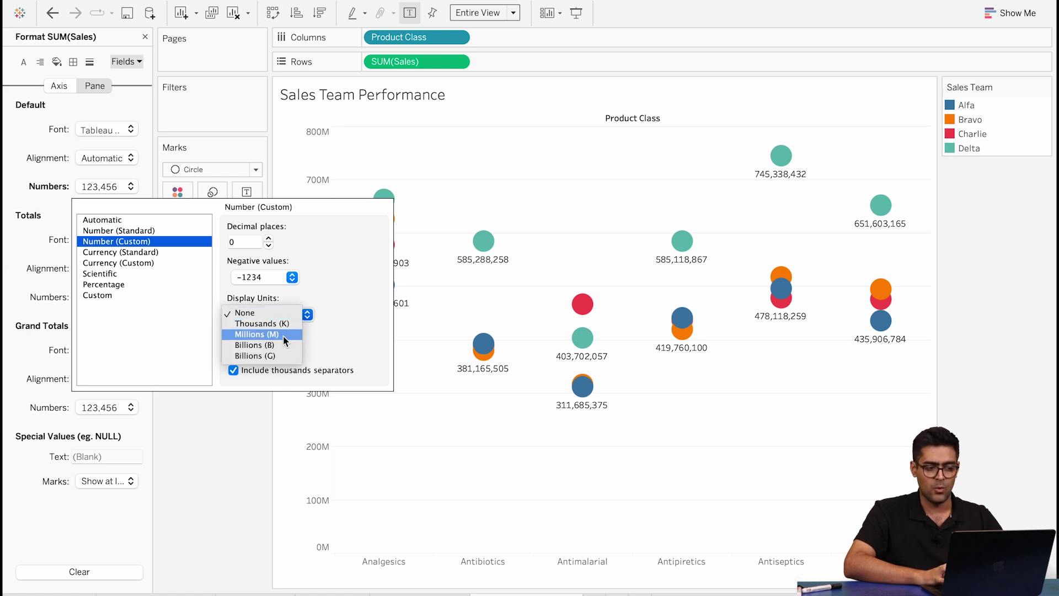
left_click(283, 336)
left_click(210, 465)
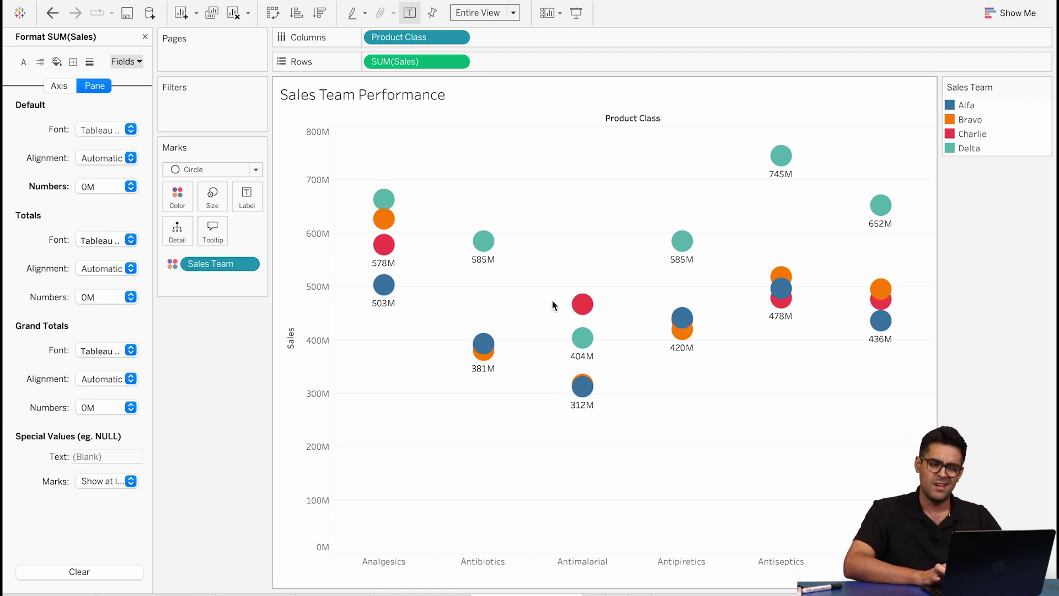
left_click(145, 37)
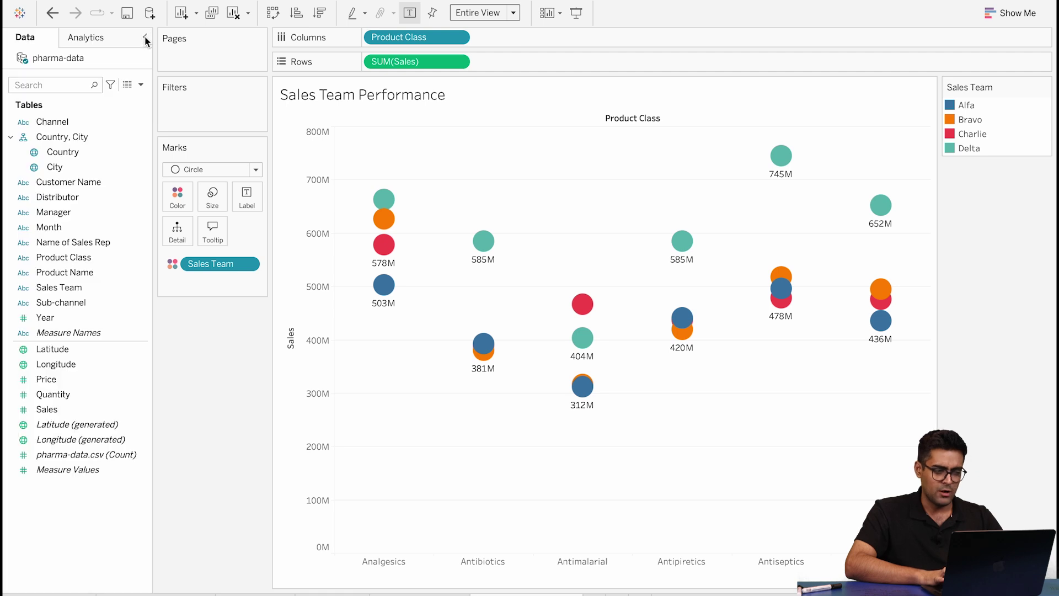
Add a Sales Team filter that includes all four teams and show its filter control beside the chart.
left_click_drag(97, 289, 226, 119)
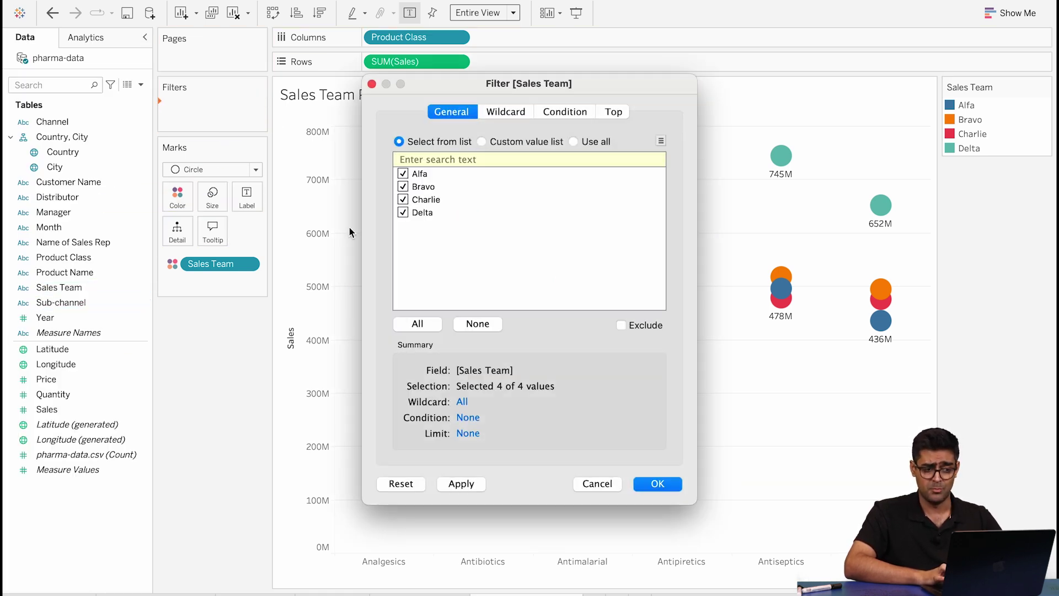
left_click(645, 483)
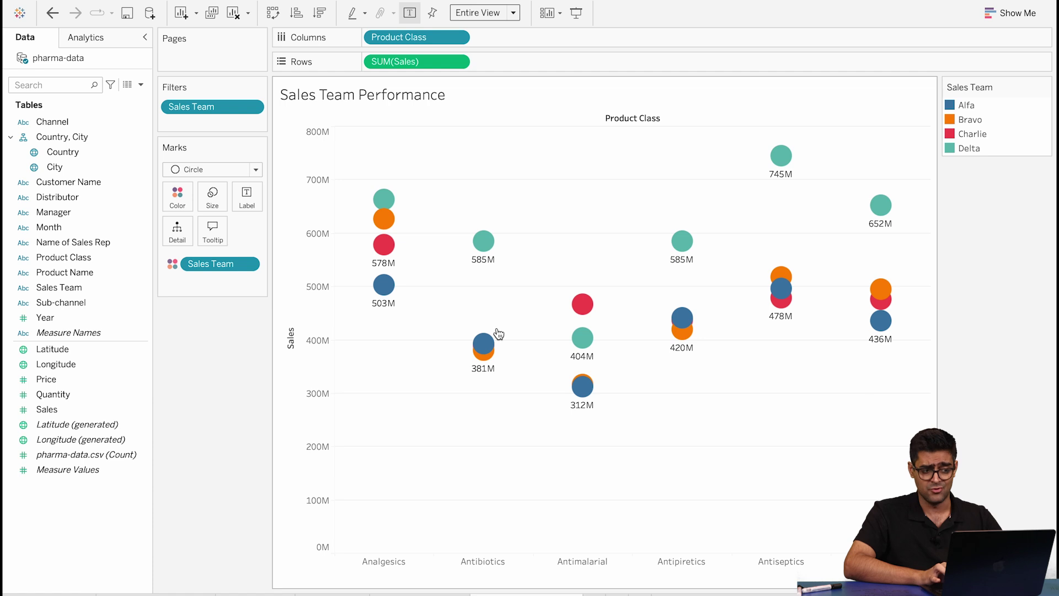
left_click(252, 107)
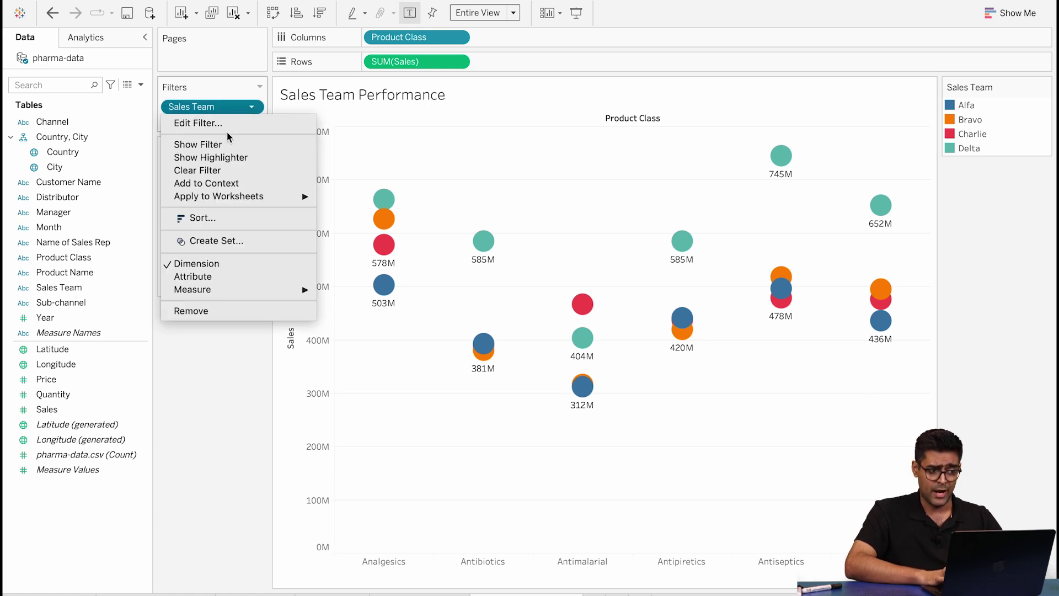
left_click(228, 144)
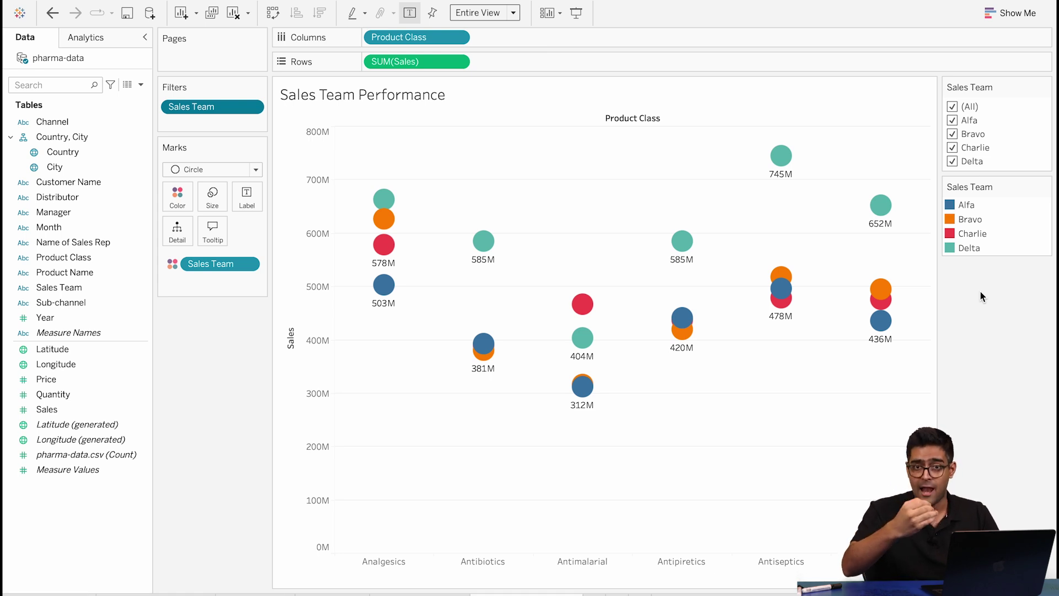
Test the Sales Team filter by excluding Alfa and Bravo, and reselect all teams.
left_click(952, 121)
left_click(951, 134)
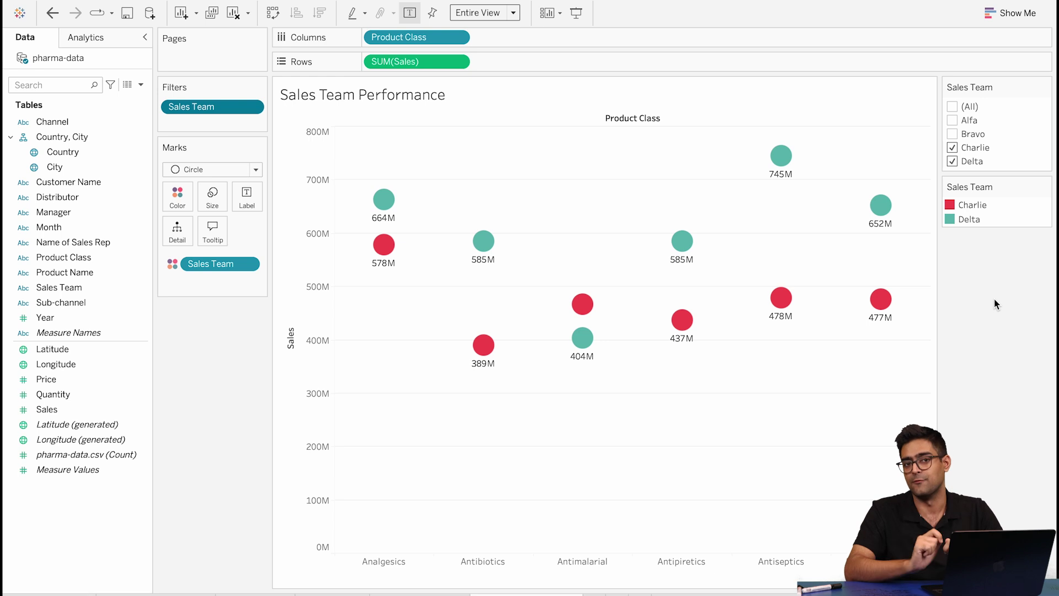
left_click(955, 105)
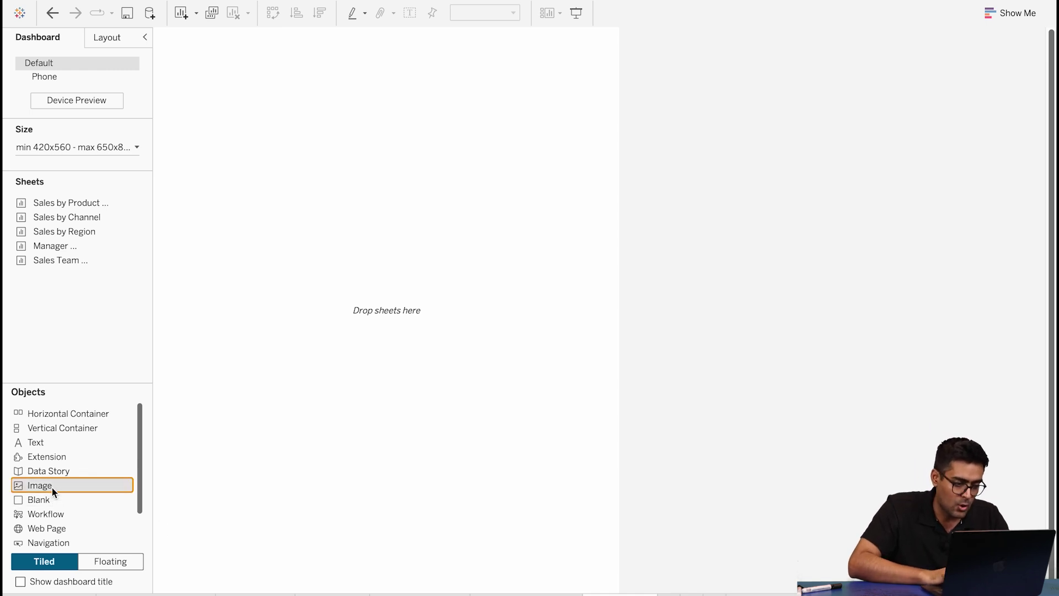
Insert the image file Untitled (2).png from Downloads into the empty dashboard as its background layout.
double_click(74, 486)
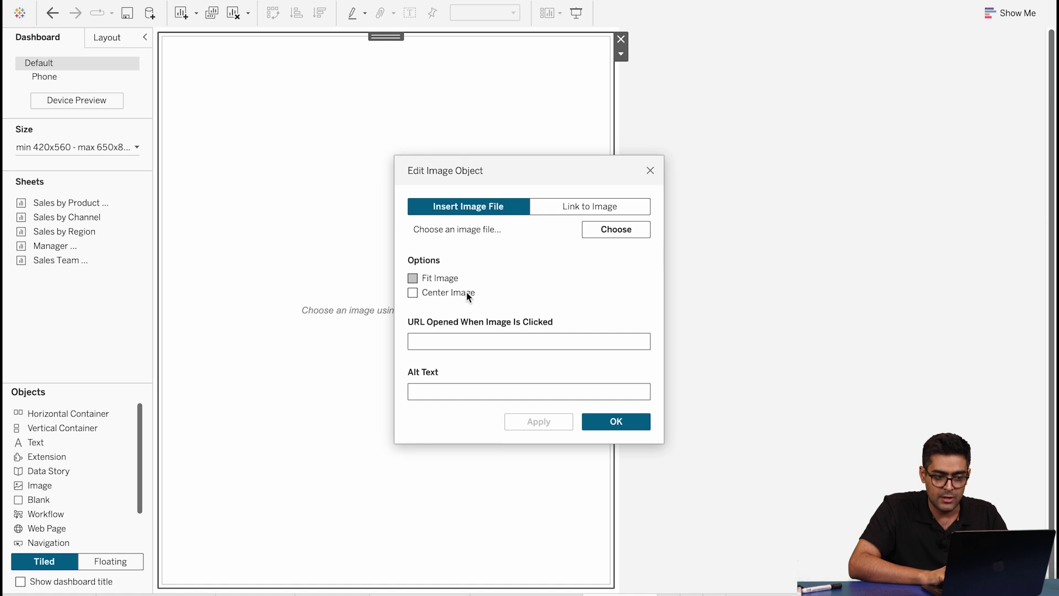
left_click(606, 226)
left_click(606, 354)
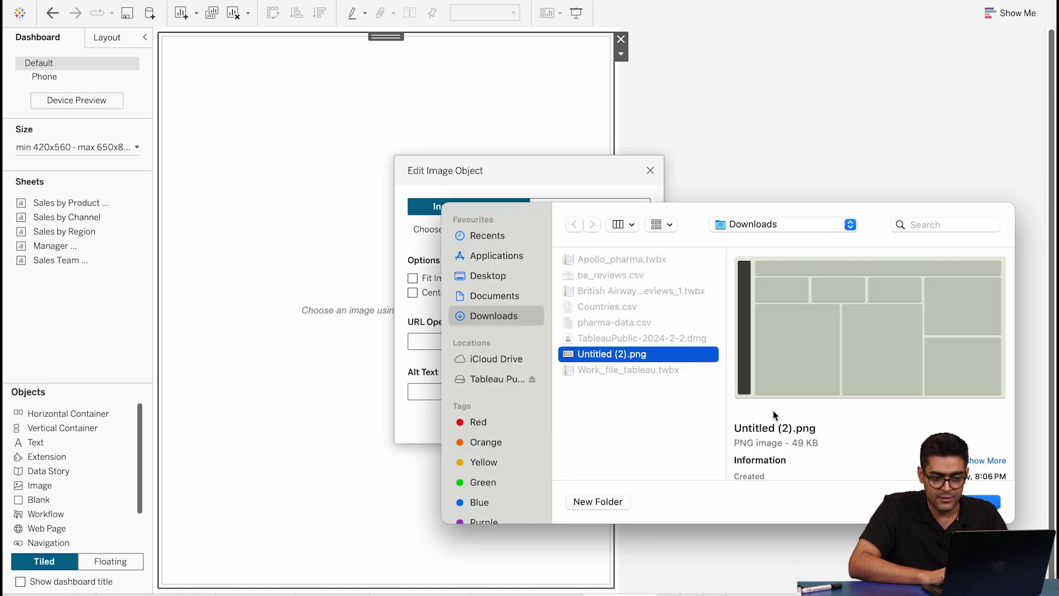
left_click(977, 502)
left_click(645, 425)
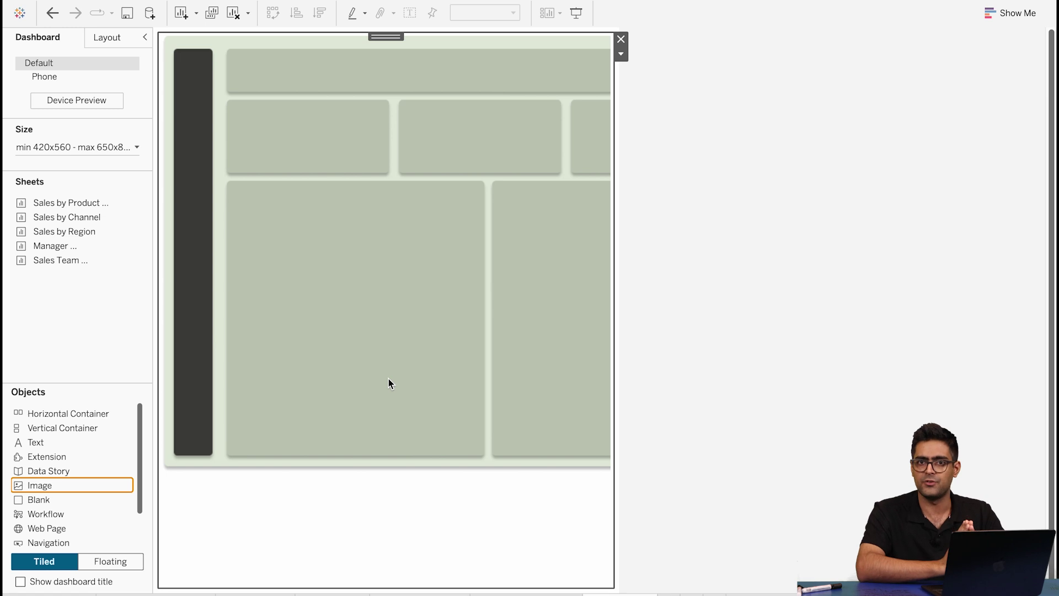
Remove the maximum size limit from the dashboard's size range.
left_click(125, 147)
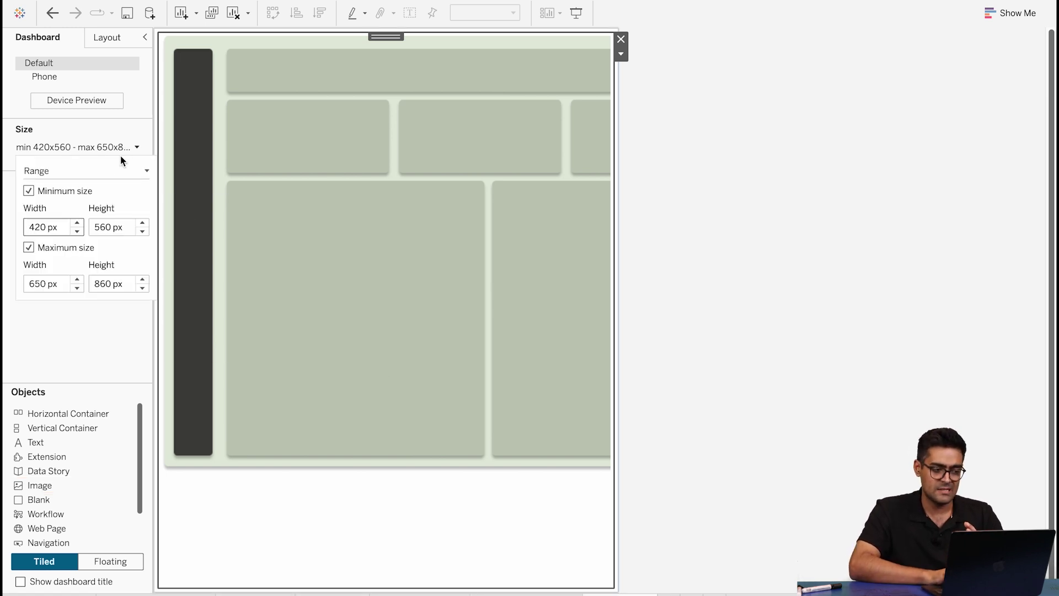
left_click(29, 247)
left_click(70, 332)
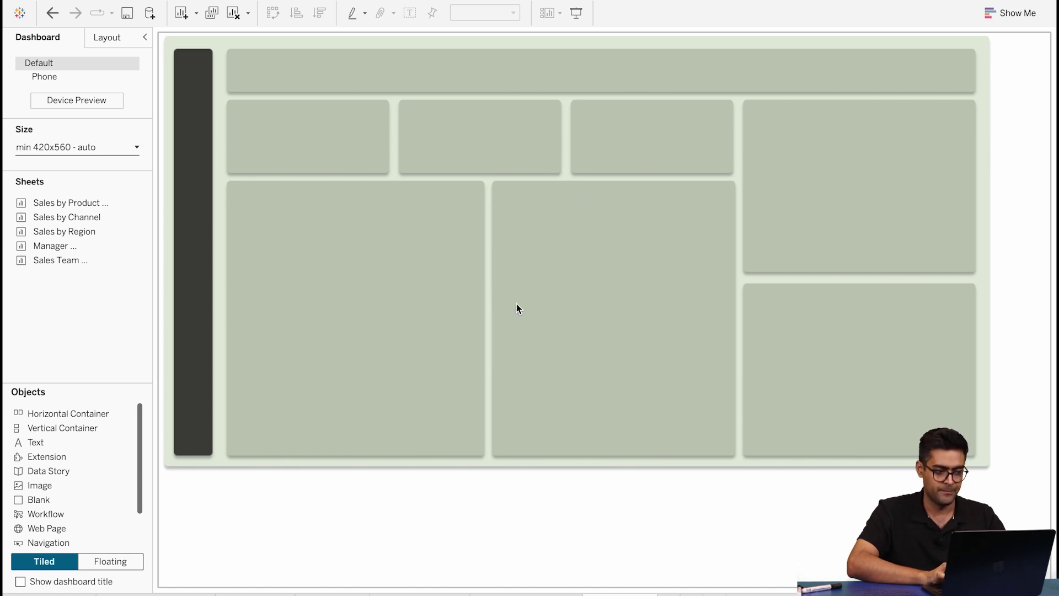
Fit the background image to its dashboard container and center it.
left_click(718, 202)
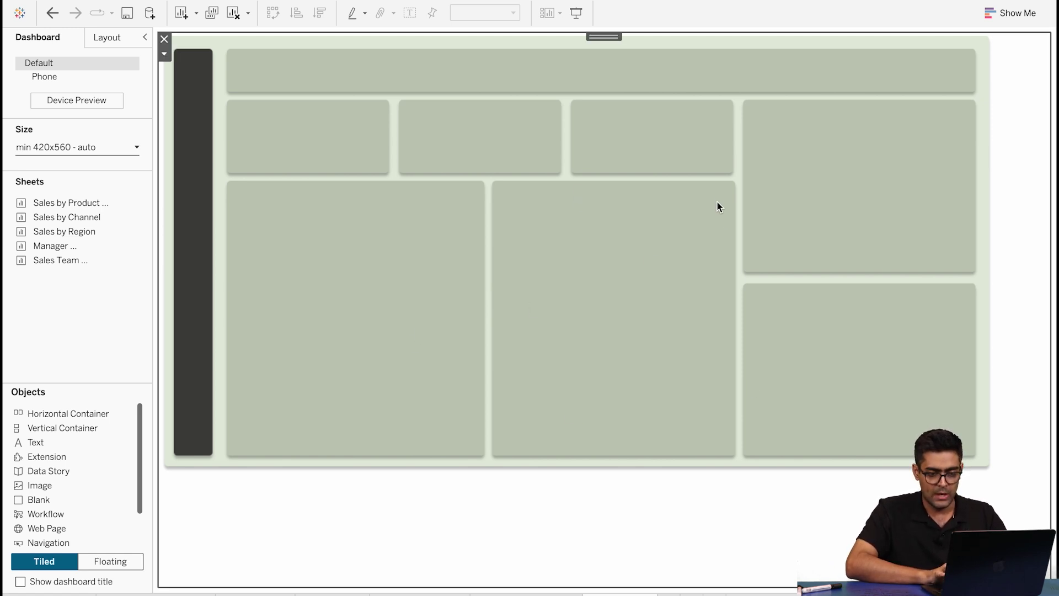
right_click(718, 202)
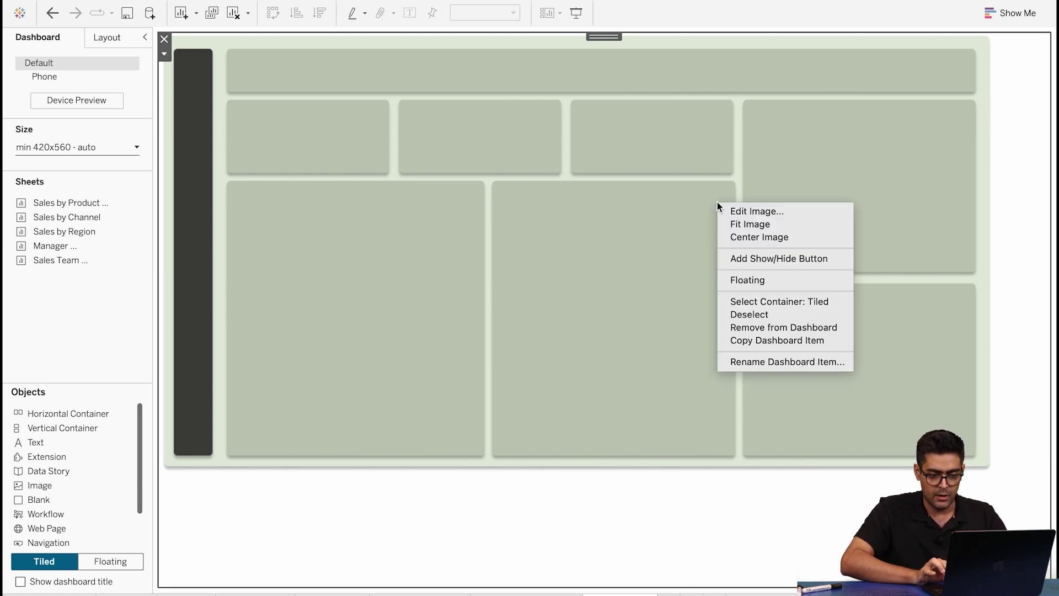
left_click(750, 225)
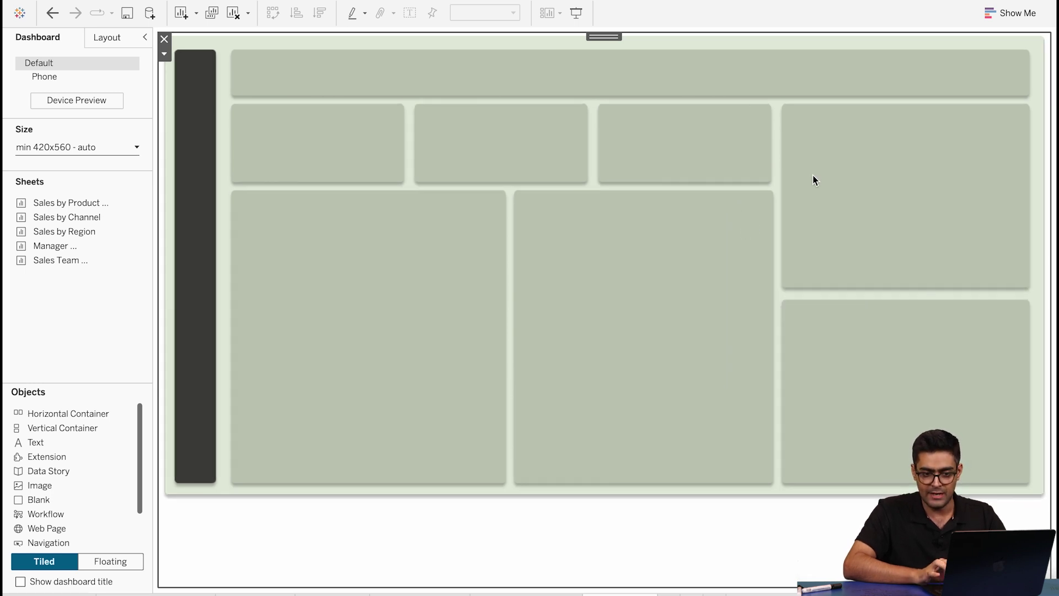
right_click(814, 177)
left_click(840, 210)
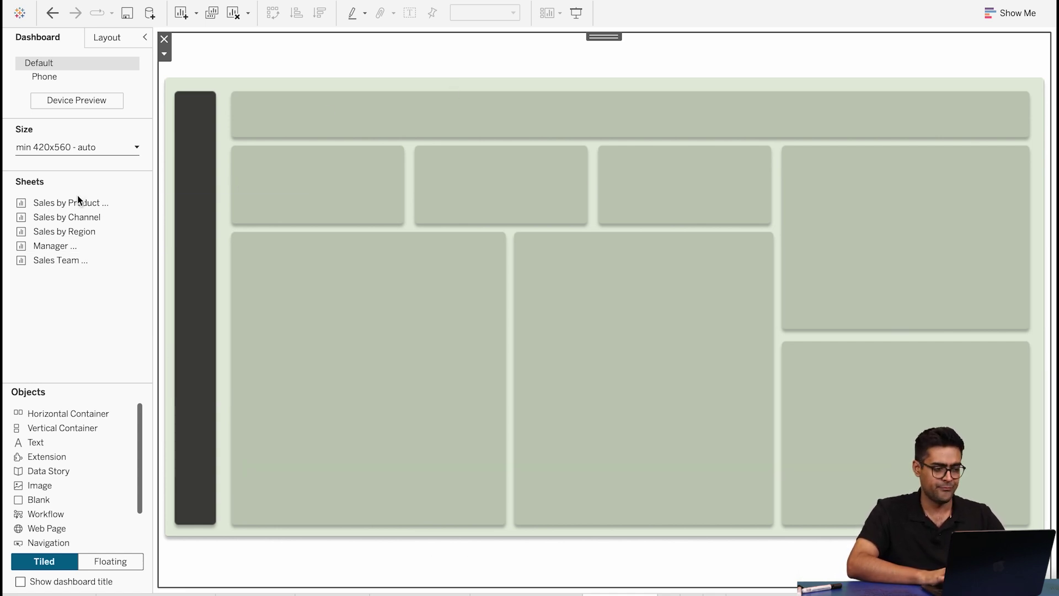
Switch the placement of new dashboard objects from tiled to floating.
left_click_drag(67, 201, 269, 255)
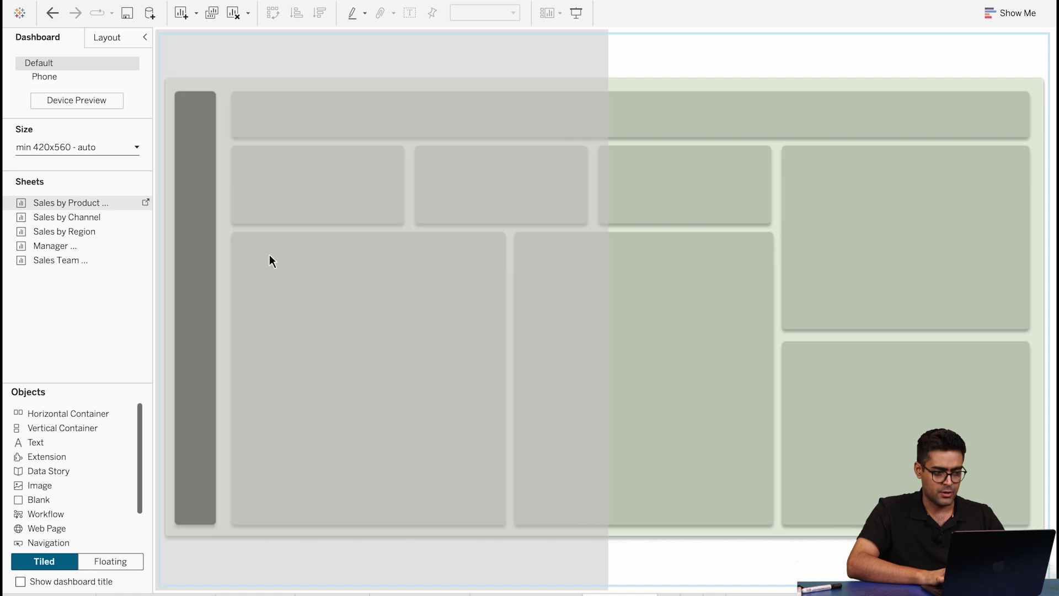
left_click_drag(125, 223, 88, 203)
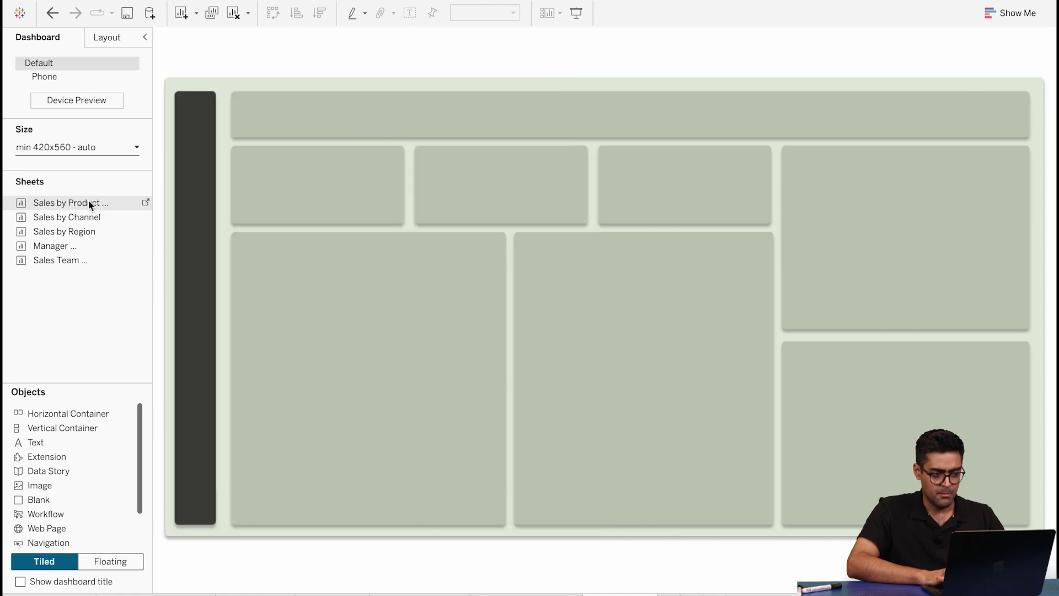
left_click(83, 204)
left_click(108, 561)
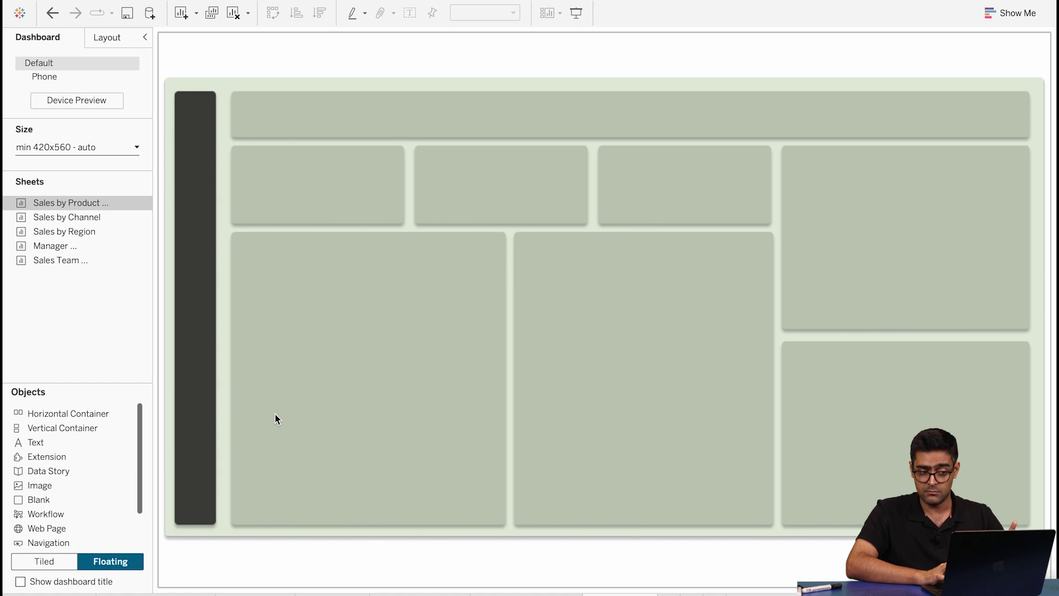
left_click_drag(76, 203, 231, 234)
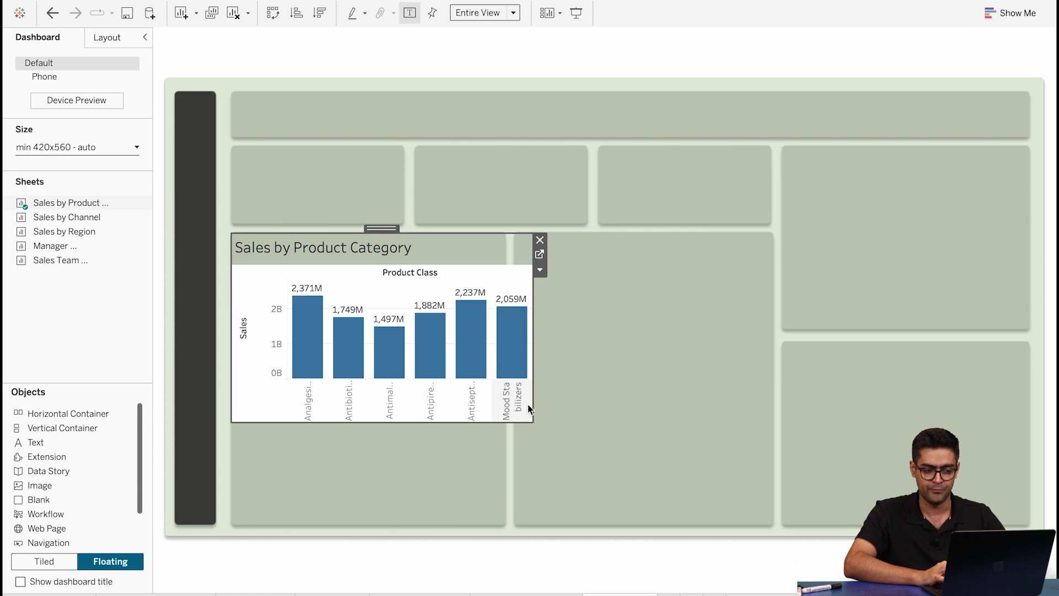
left_click_drag(533, 418, 505, 419)
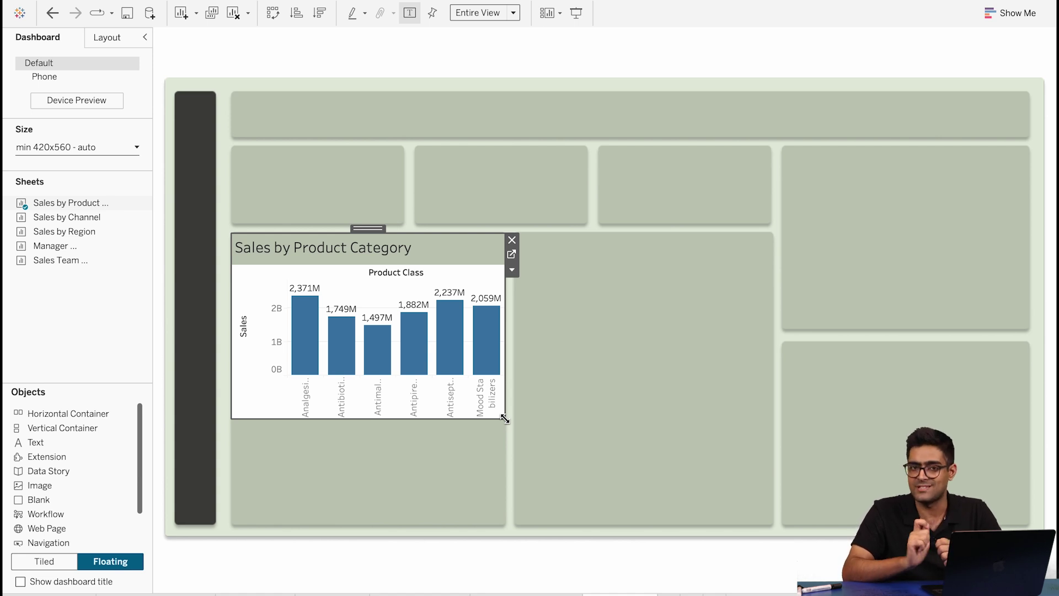
left_click(512, 240)
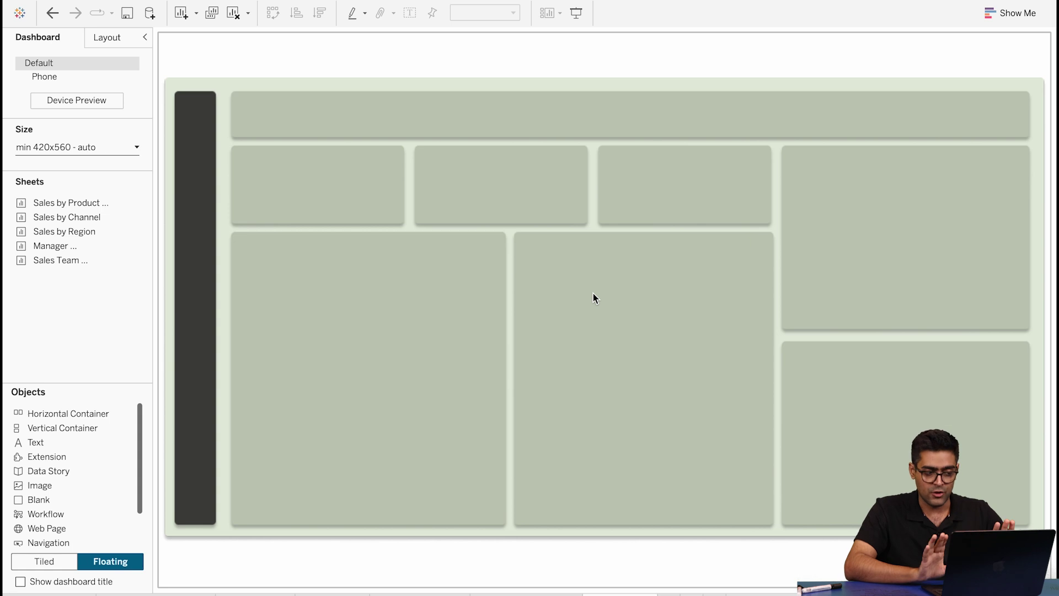
Shade the Sales by Product Category worksheet background pale olive green.
left_click(185, 594)
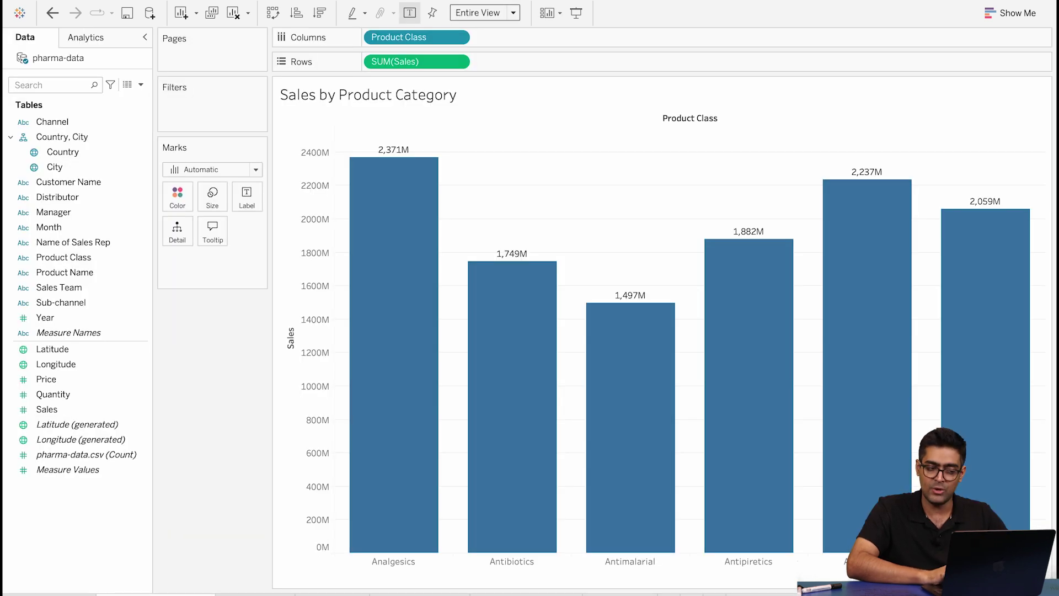
right_click(649, 146)
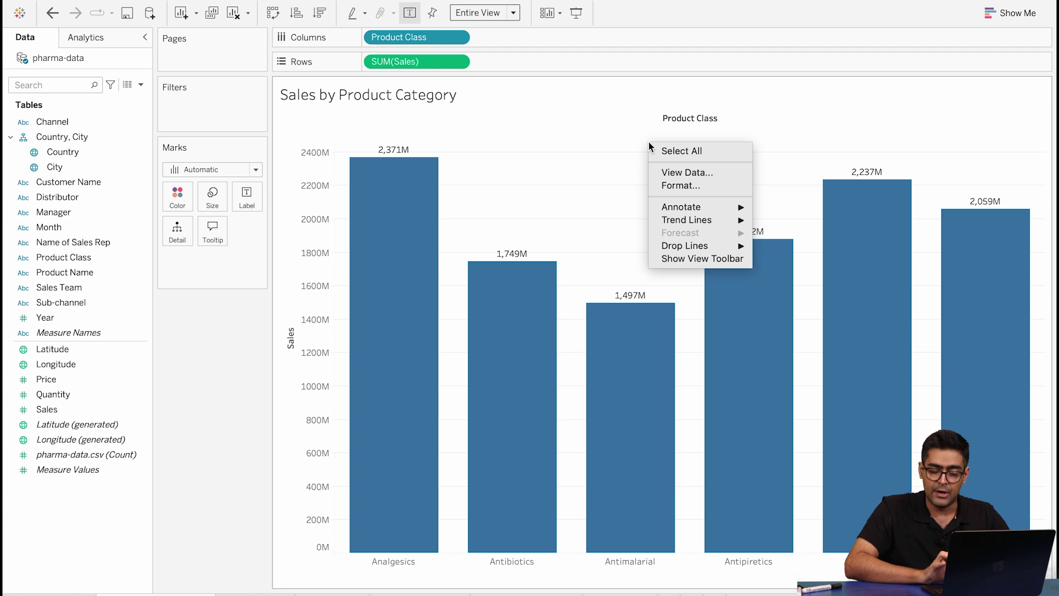
left_click(694, 187)
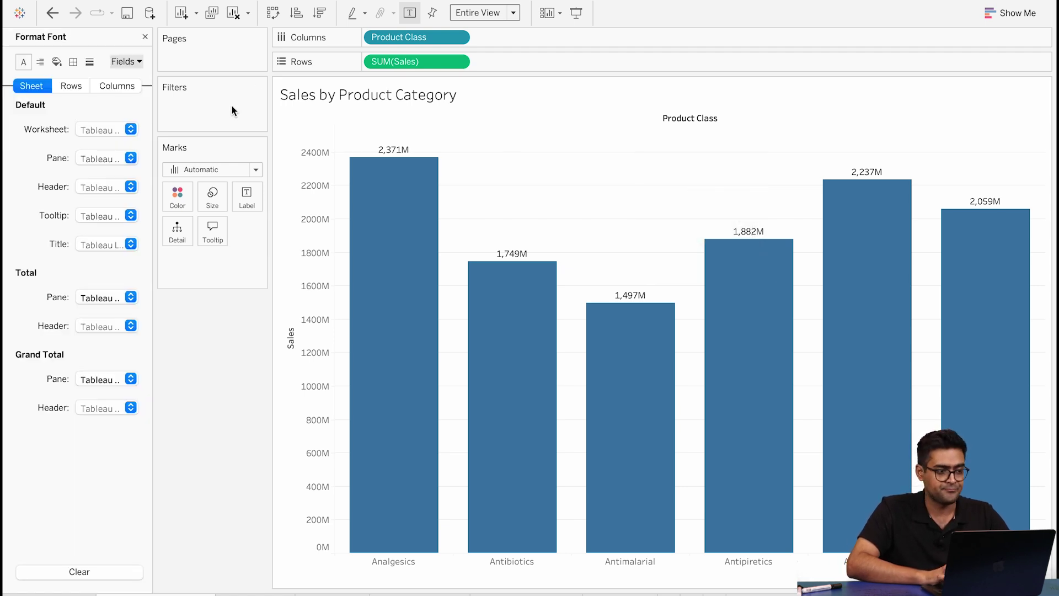
left_click(58, 62)
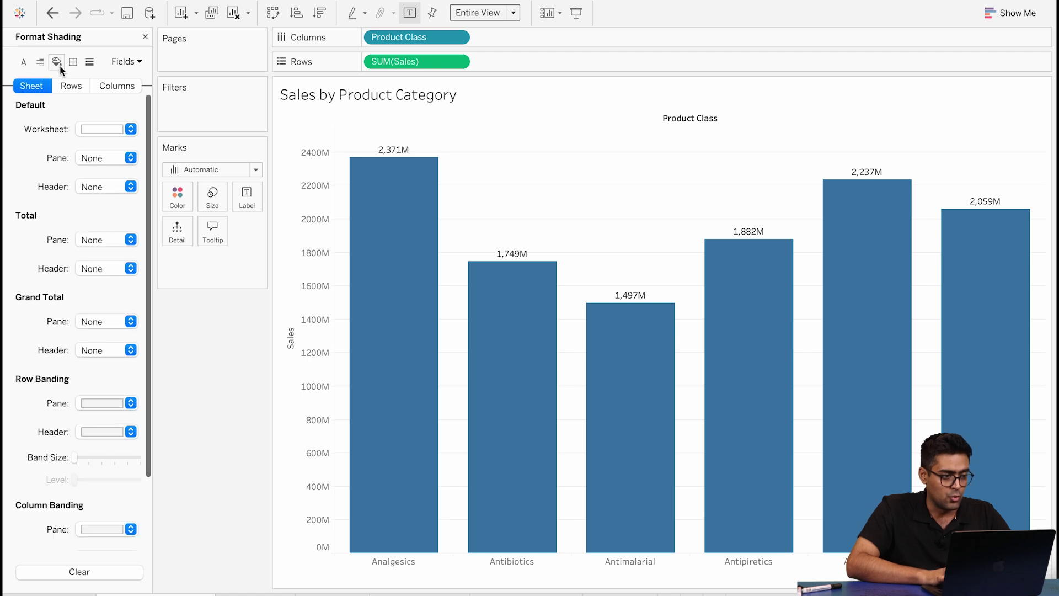
left_click(130, 129)
left_click(123, 207)
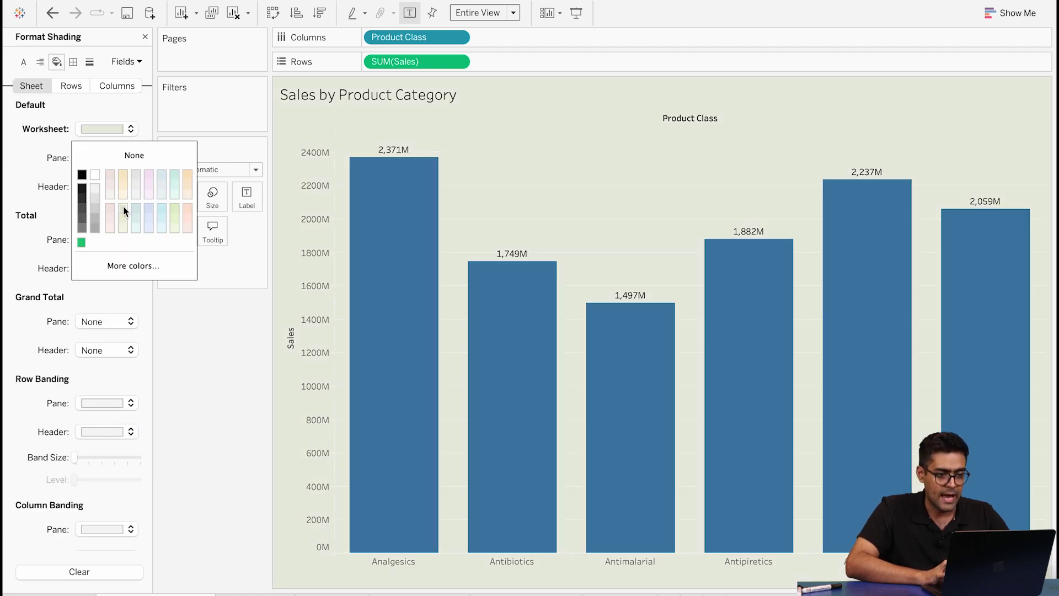
left_click(200, 331)
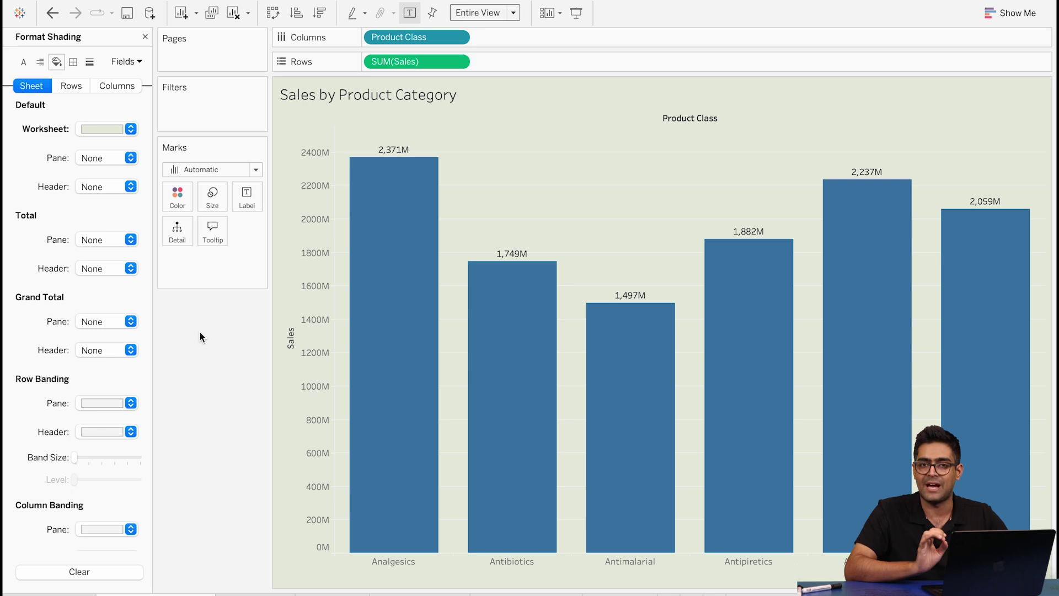
Apply the same pale olive green worksheet shading to the Sales by Channel sheet.
left_click(254, 594)
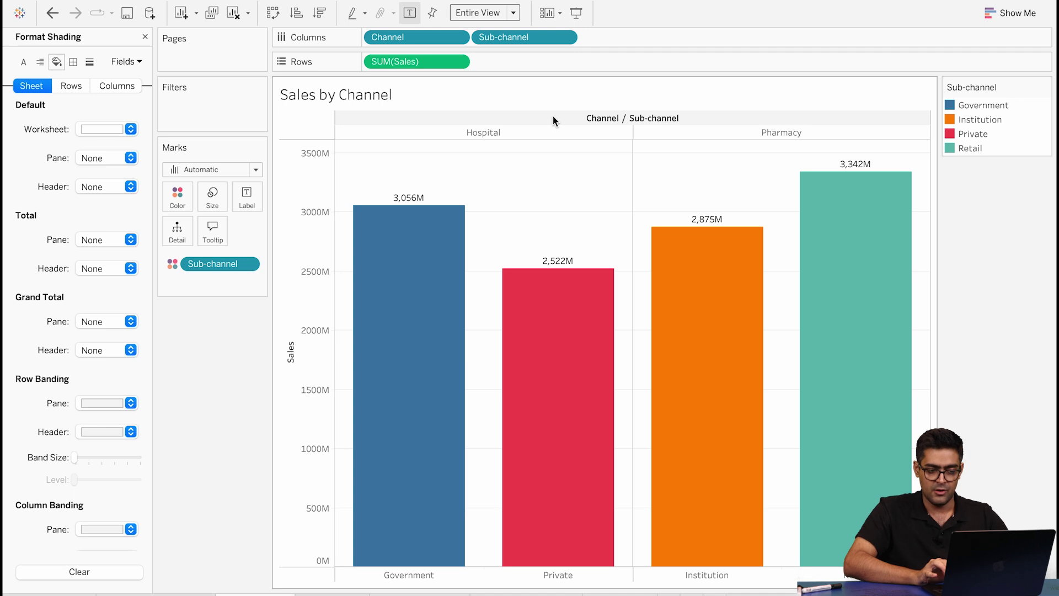
right_click(576, 181)
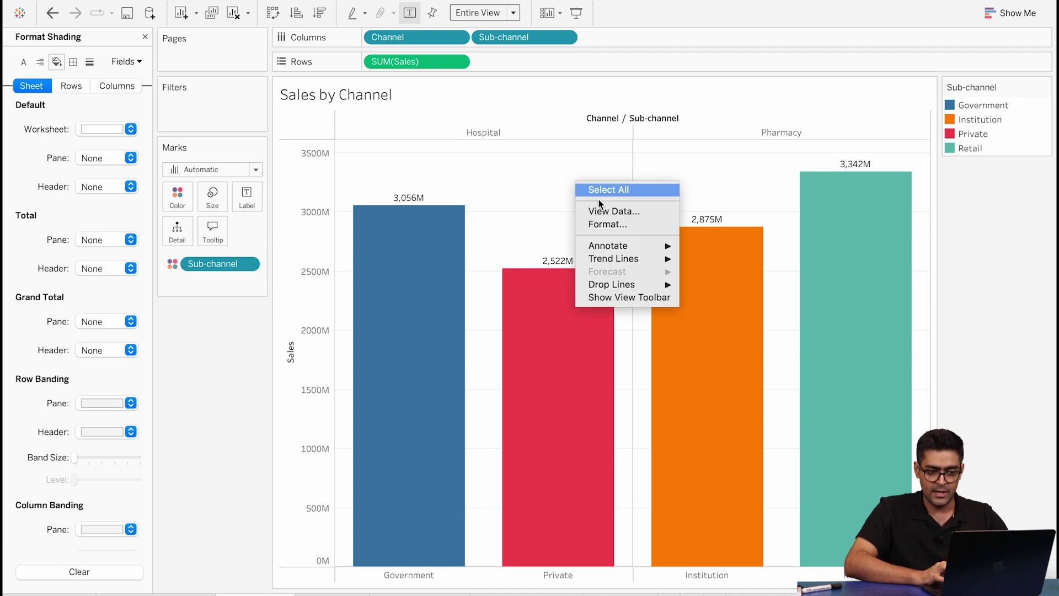
left_click(607, 224)
left_click(56, 62)
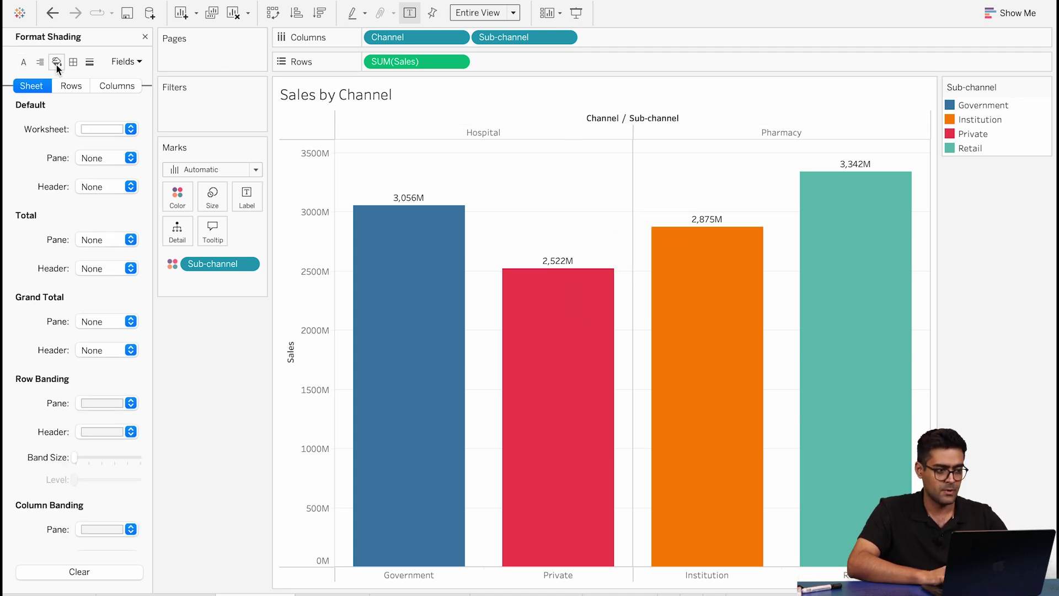
left_click(135, 132)
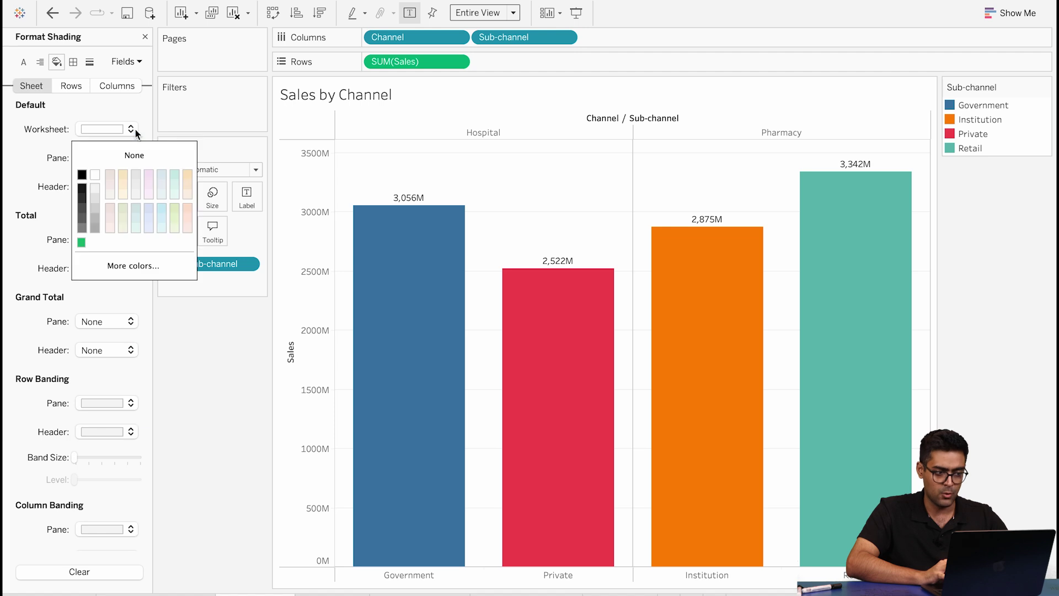
left_click(126, 207)
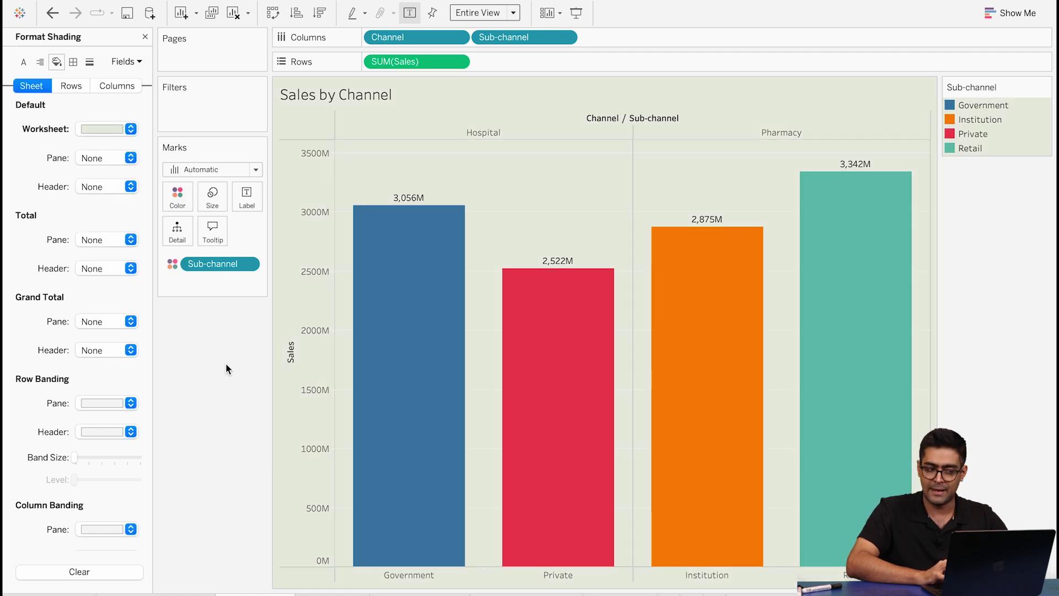
Give the Sales by Region map sheet the matching pale olive green worksheet shading.
left_click(330, 595)
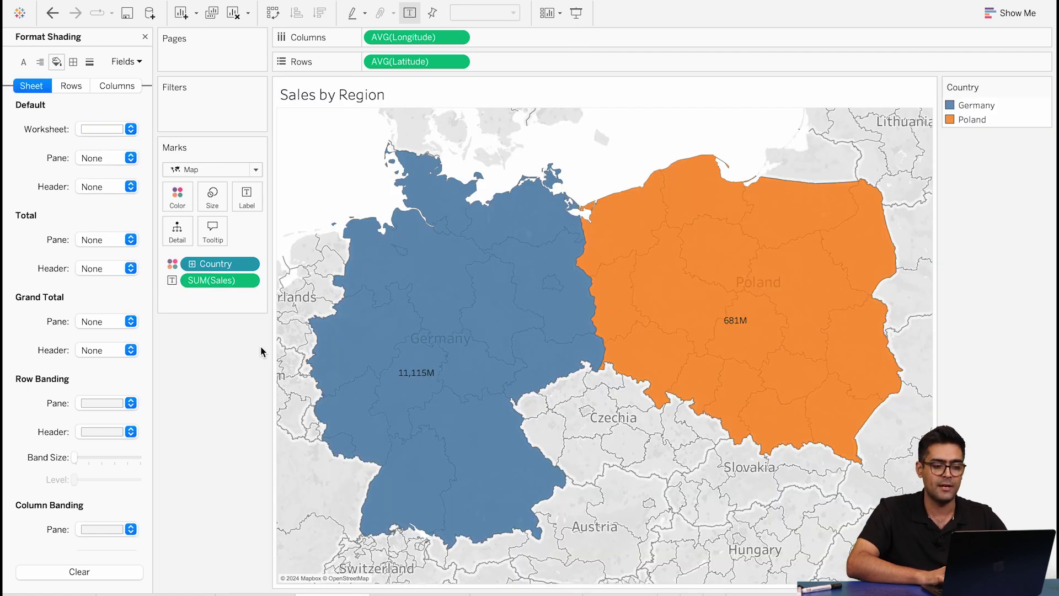
right_click(588, 137)
left_click(609, 182)
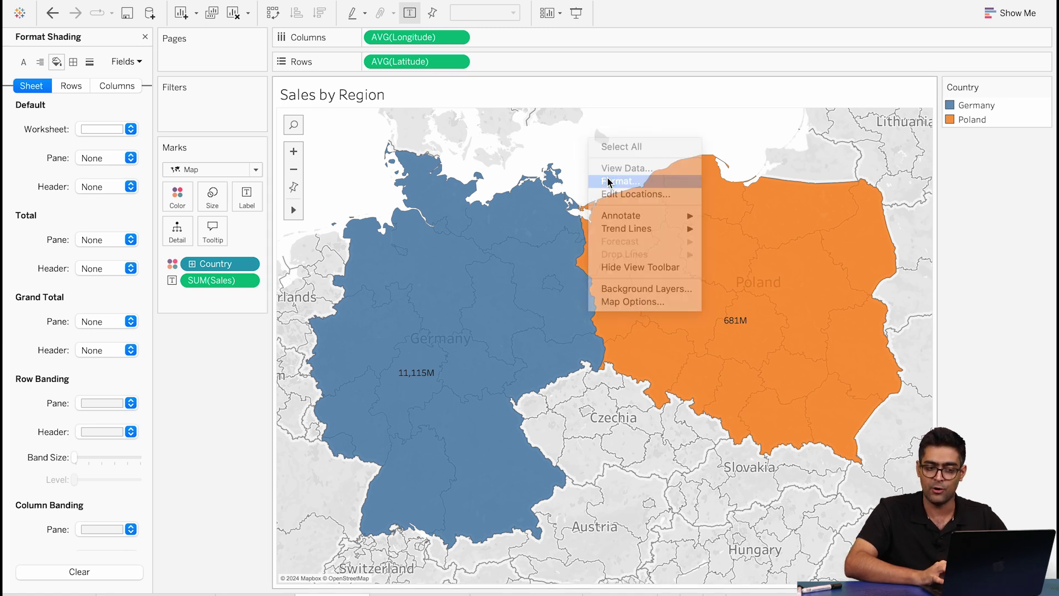
left_click(59, 62)
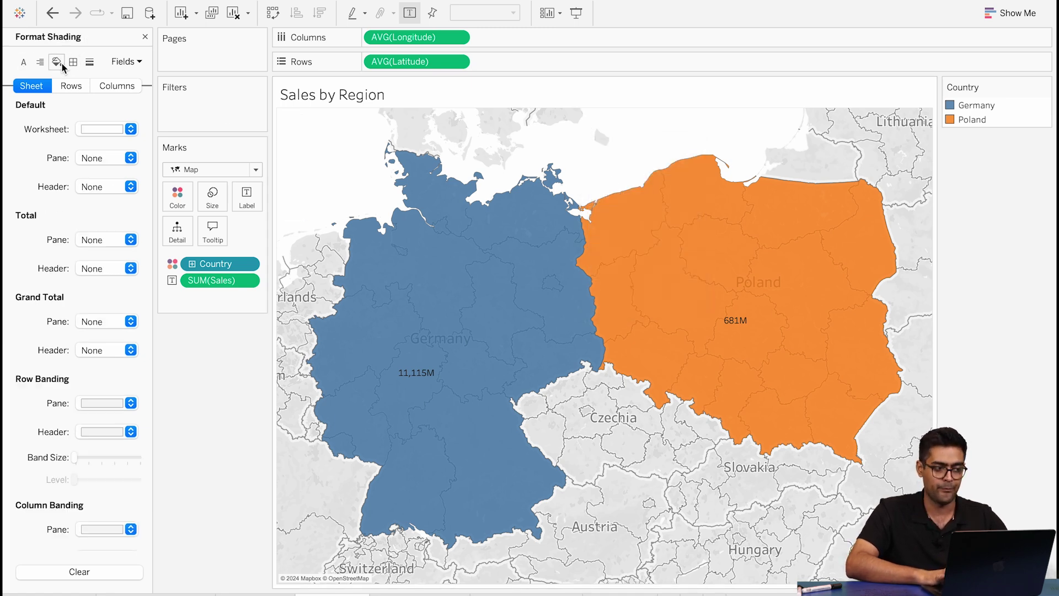
left_click(131, 130)
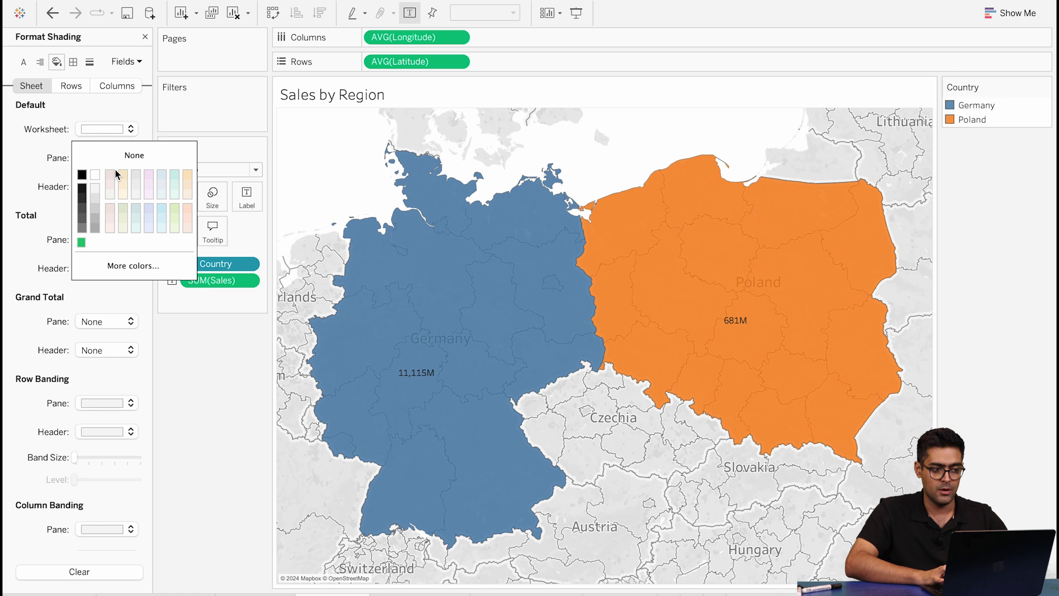
left_click(124, 206)
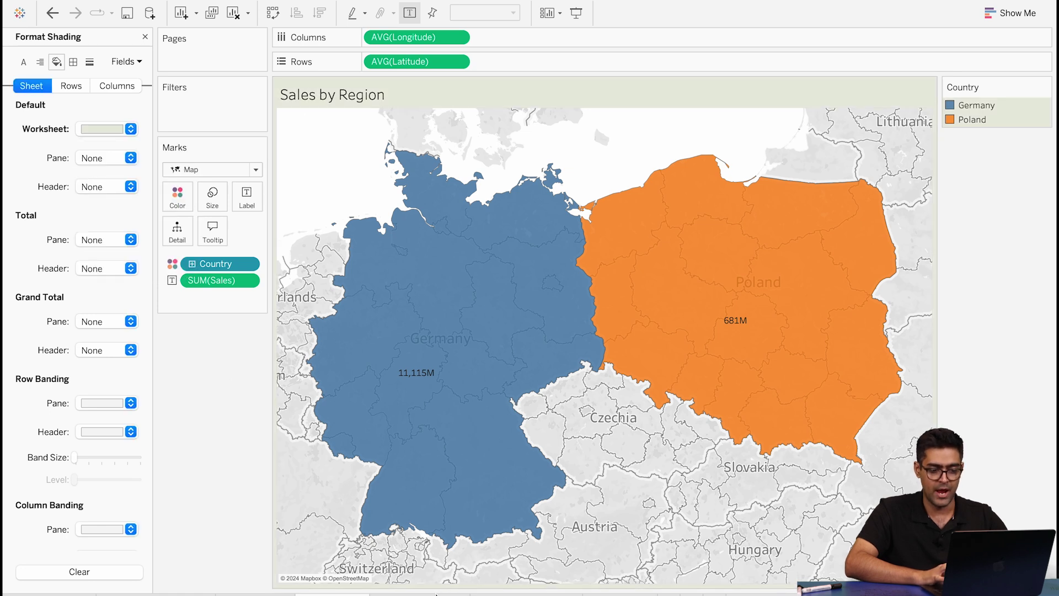
Set the worksheet shading of the Manager performance pie chart to the same pale olive green.
left_click(437, 594)
right_click(567, 140)
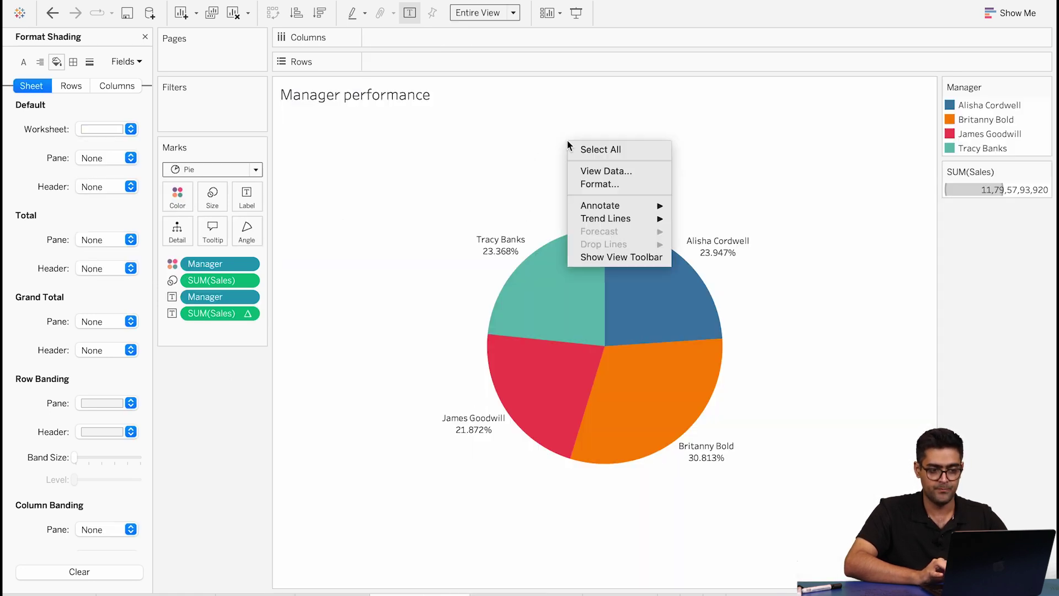
left_click(591, 184)
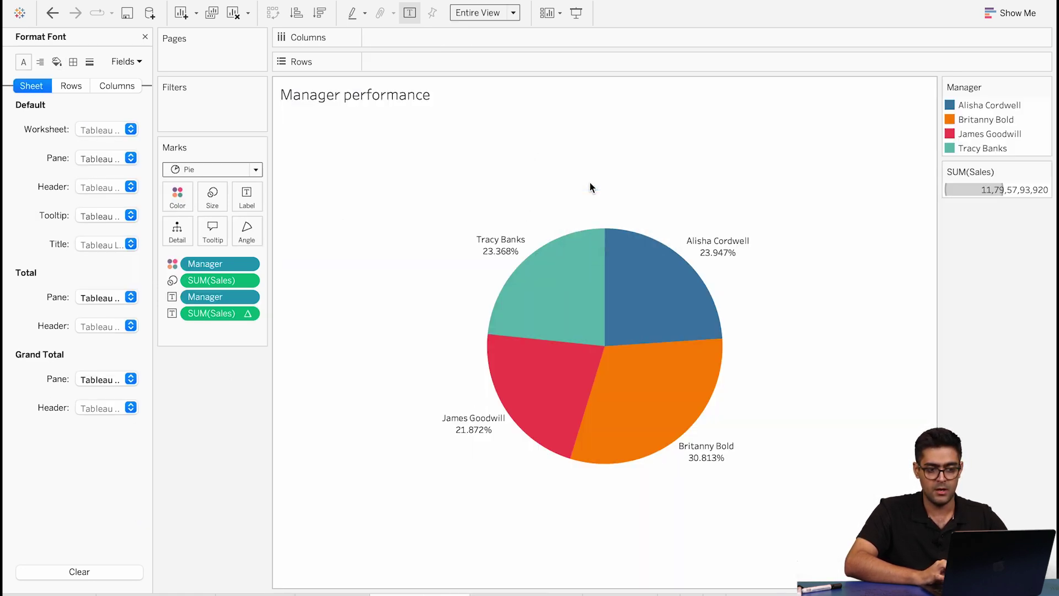
left_click(56, 61)
left_click(133, 132)
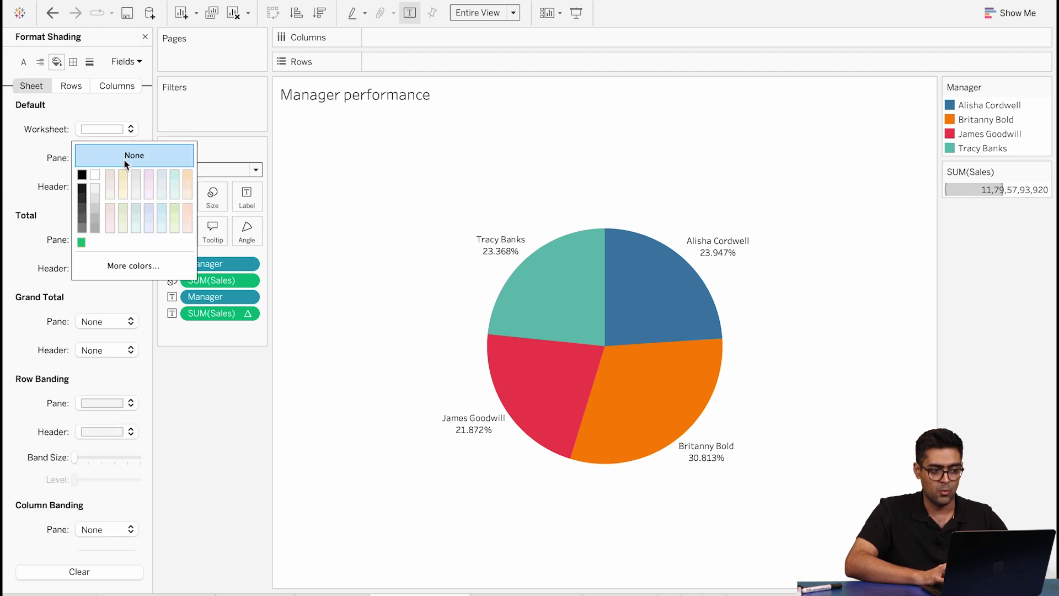
left_click(123, 208)
left_click(203, 376)
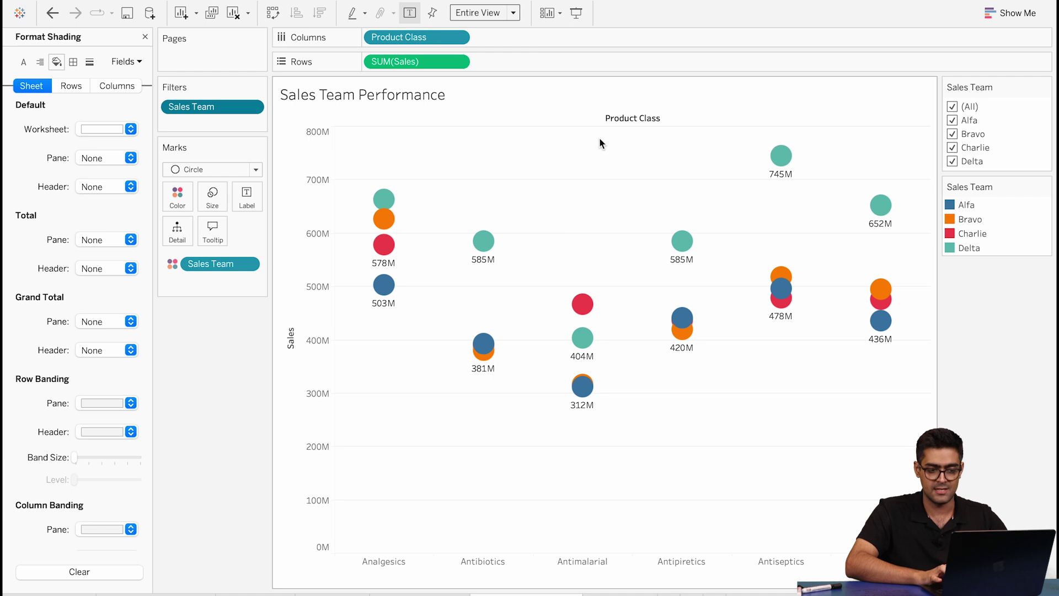
Color the Sales Team Performance worksheet background in the same pale olive green.
right_click(591, 146)
left_click(607, 191)
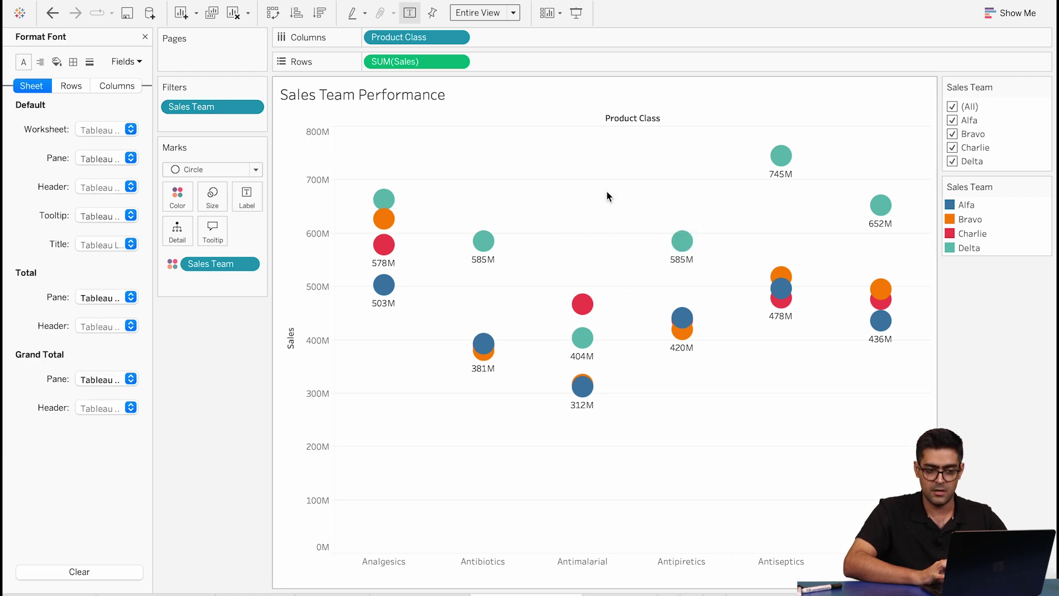
left_click(57, 62)
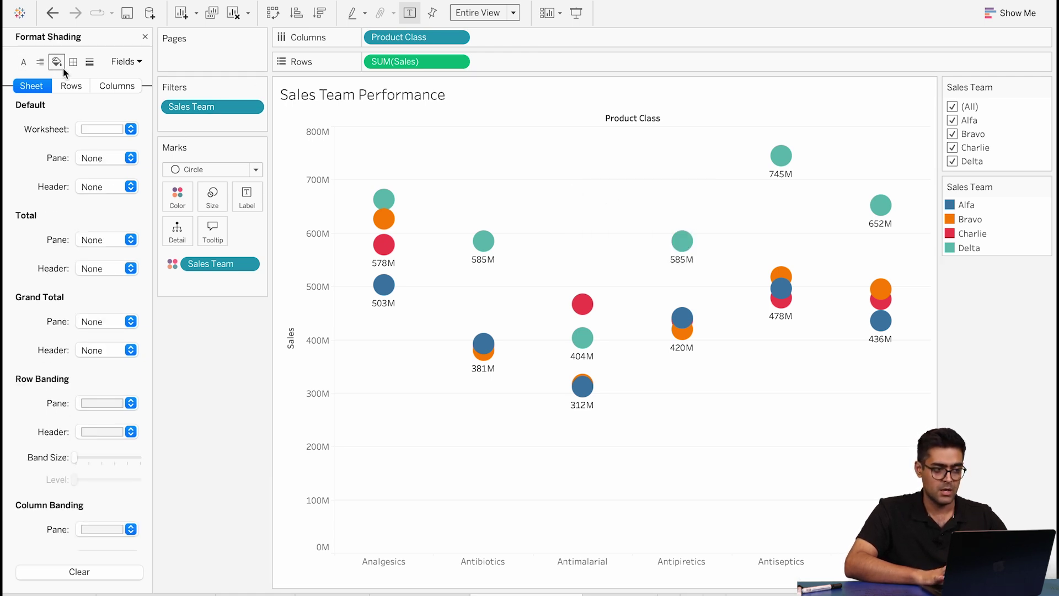
left_click(131, 130)
left_click(123, 211)
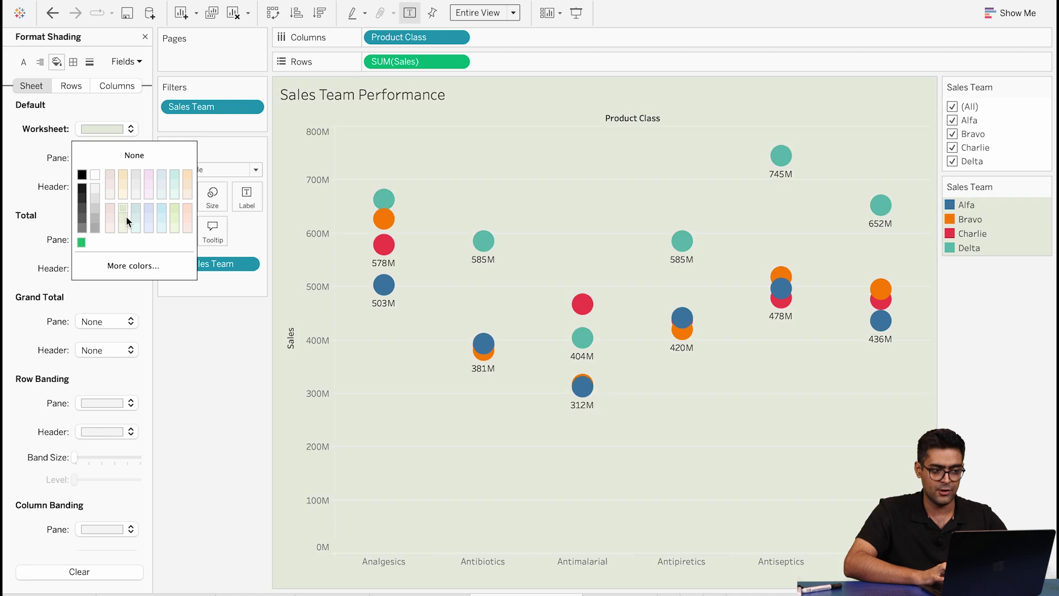
Place the Sales by Product Category sheet as a floating chart on the dashboard and resize it to fill the large lower-left background panel.
left_click(620, 595)
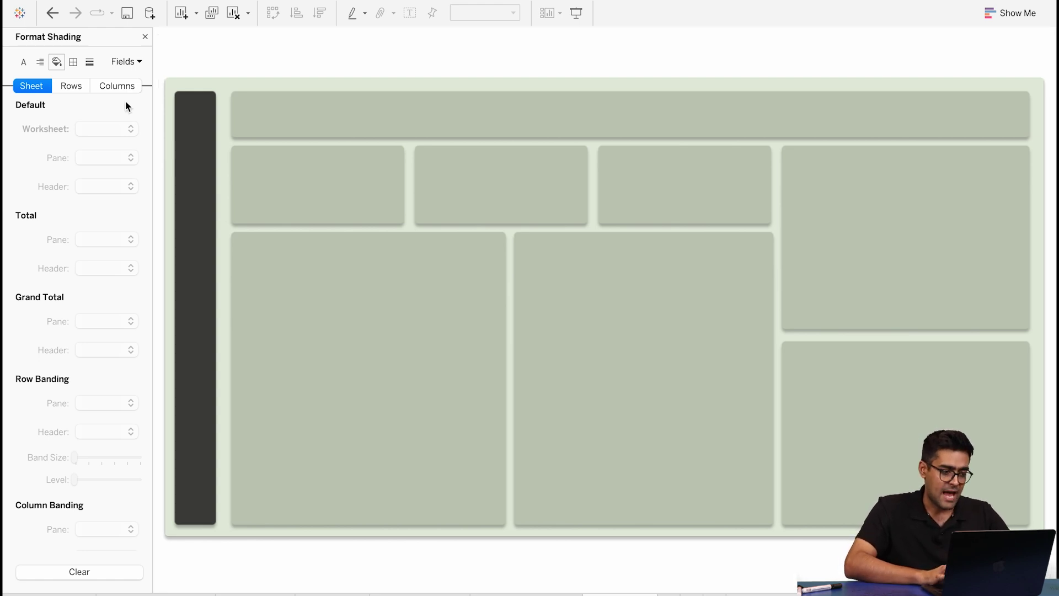
left_click(145, 36)
mouse_move(65, 206)
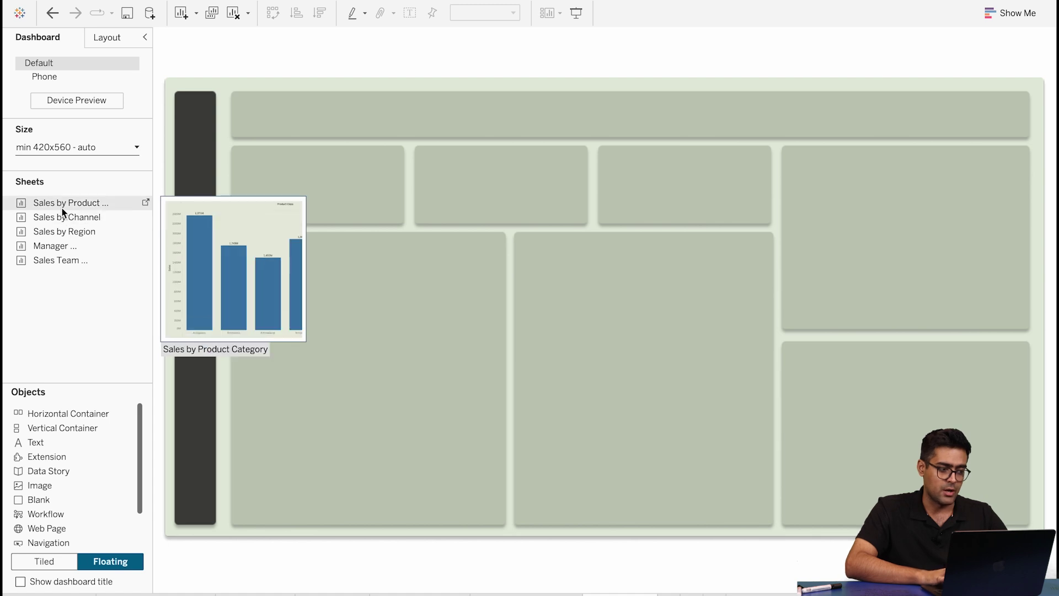
left_click_drag(65, 209, 232, 234)
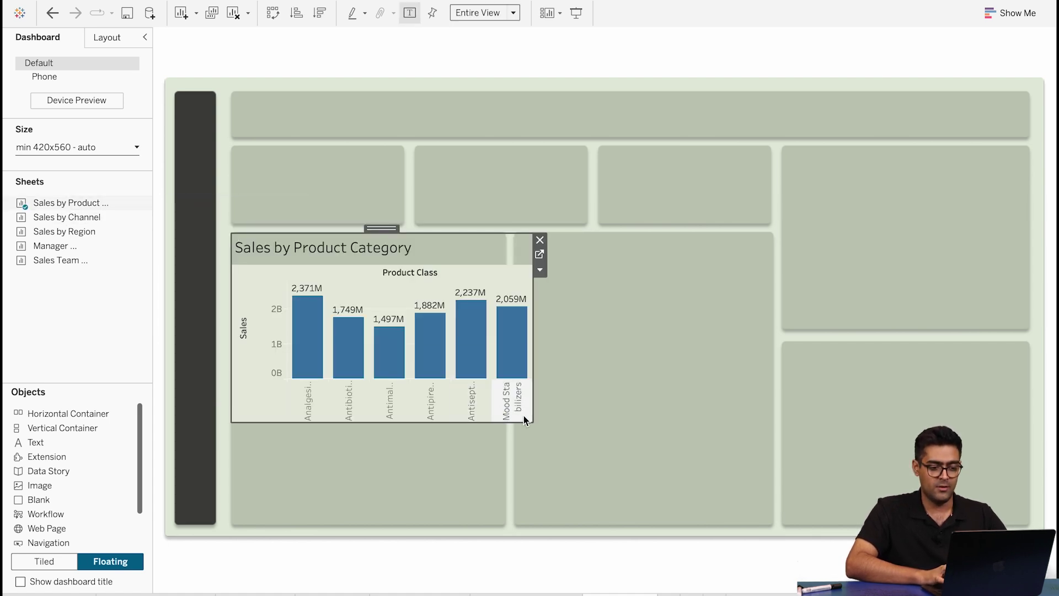
left_click_drag(533, 422, 505, 418)
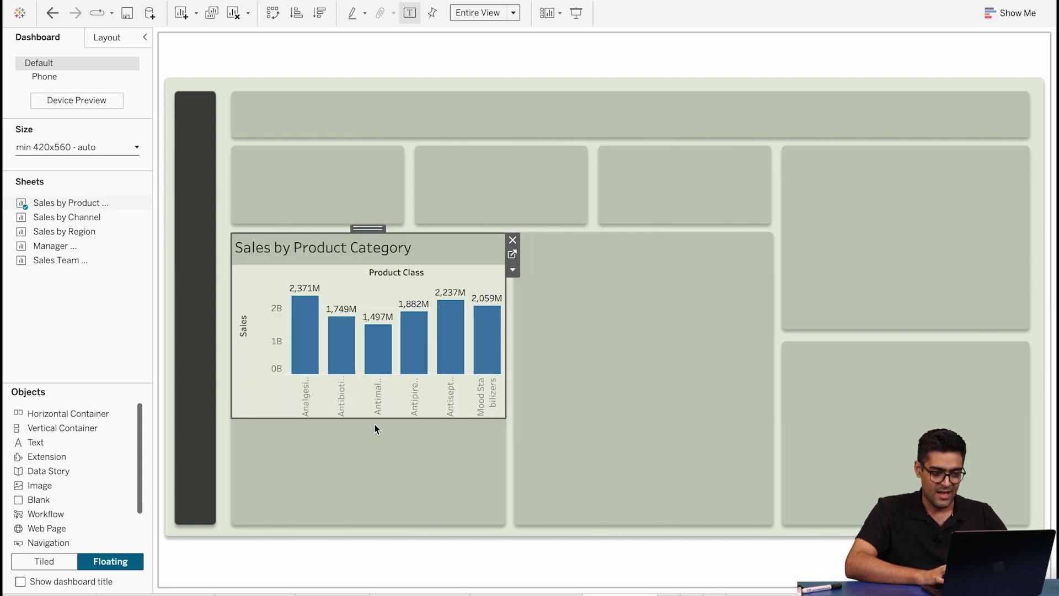
left_click_drag(367, 420, 372, 523)
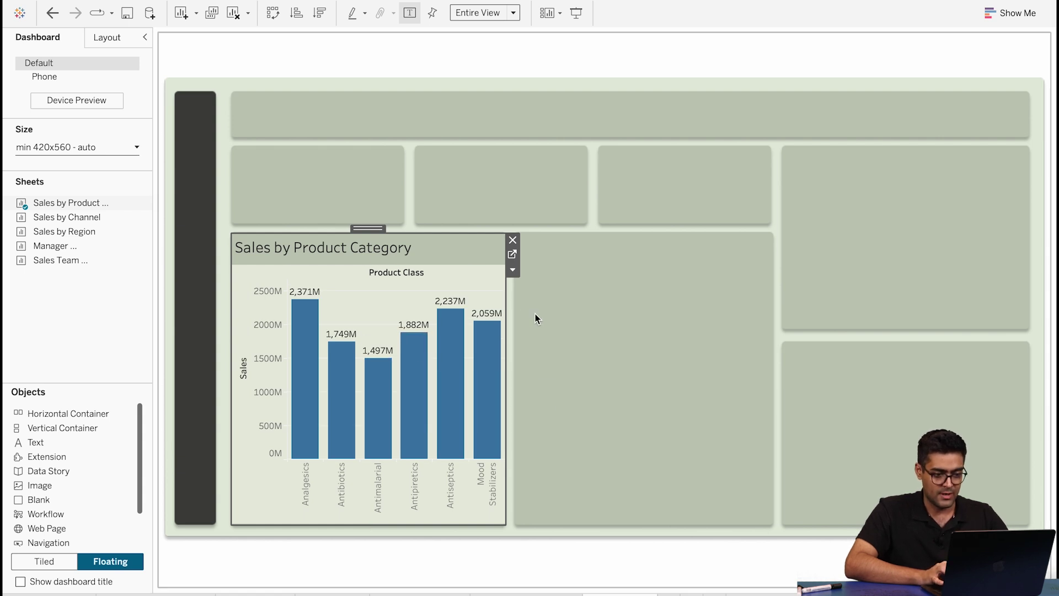
left_click(564, 388)
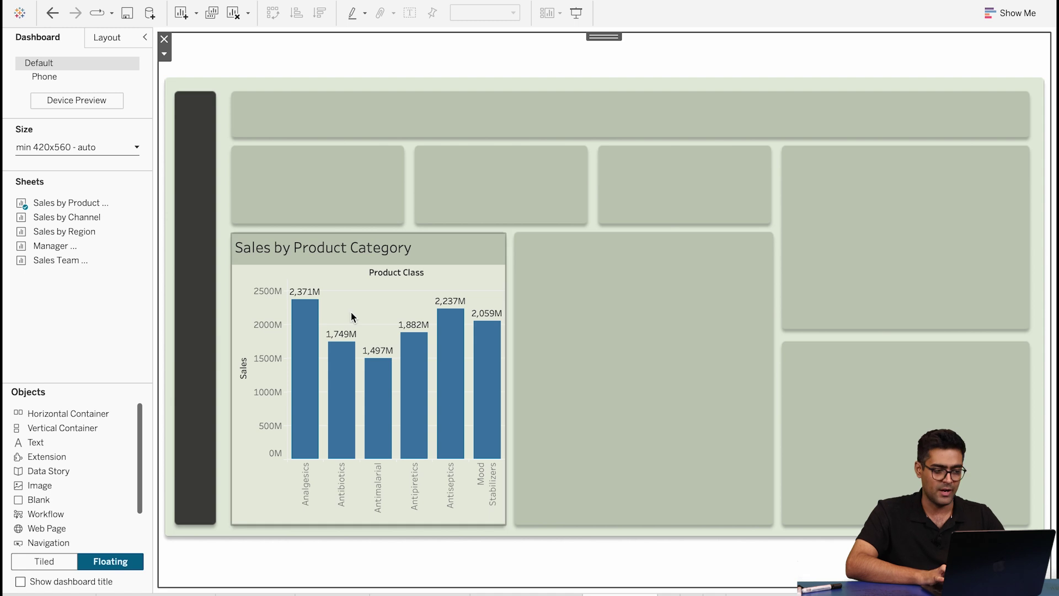
Place the Sales by Channel sheet as a floating chart and resize it to fill the large lower-middle background panel.
left_click_drag(63, 219, 516, 233)
left_click_drag(817, 305, 772, 303)
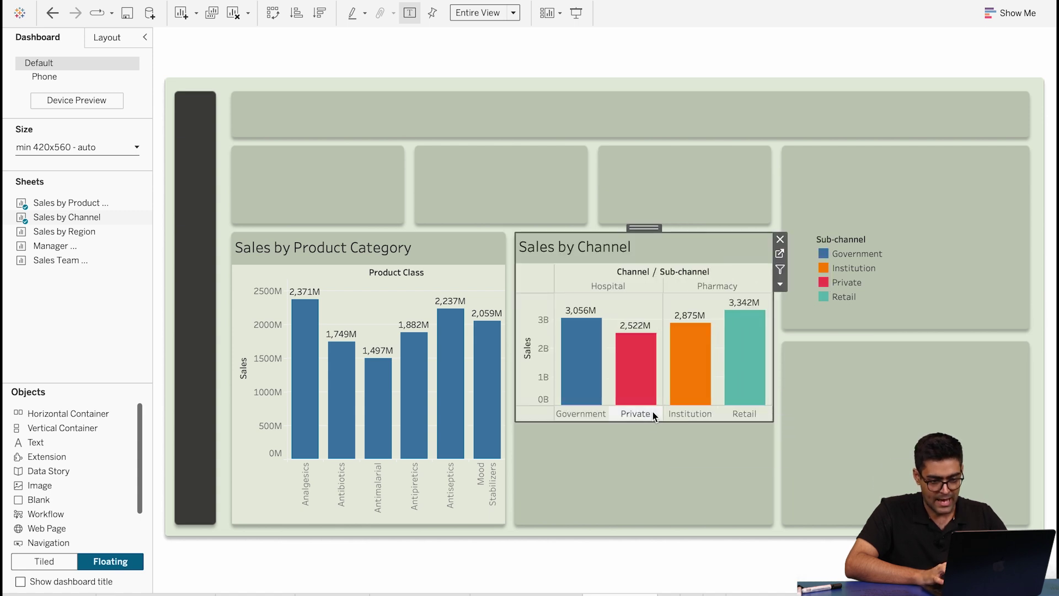
left_click_drag(649, 424, 644, 525)
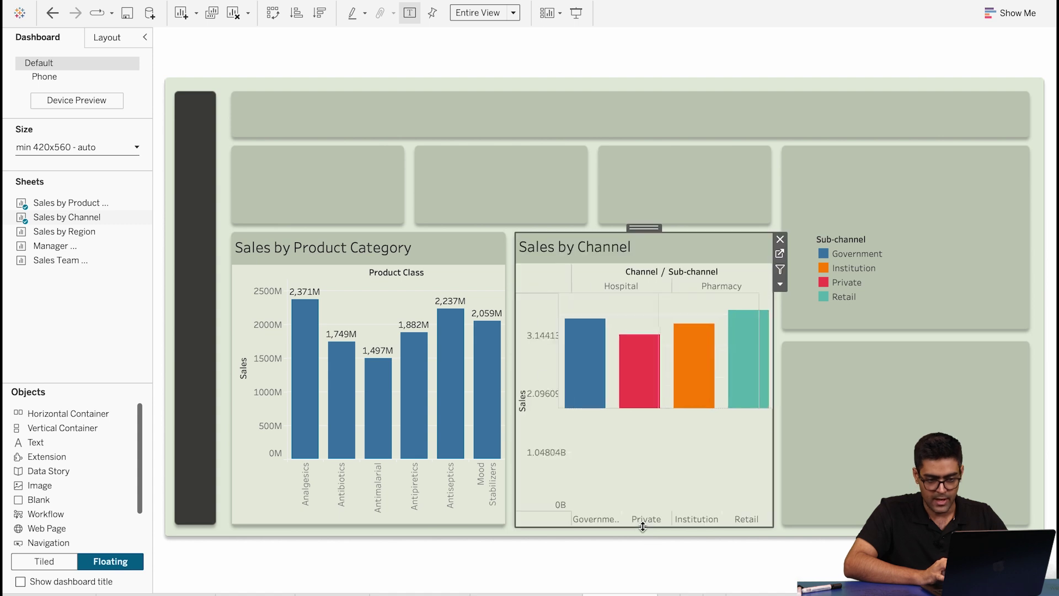
left_click(845, 428)
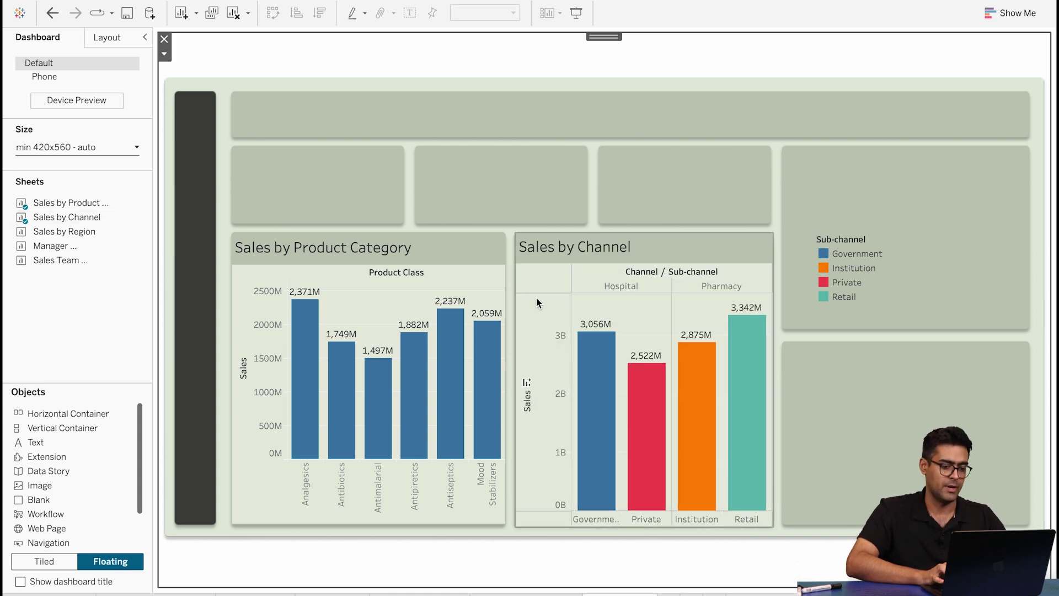
Add the Sales by Region map as a floating chart and remove the Sub-channel color legend from the dashboard.
mouse_move(79, 228)
left_click_drag(79, 231, 742, 316)
left_click(839, 253)
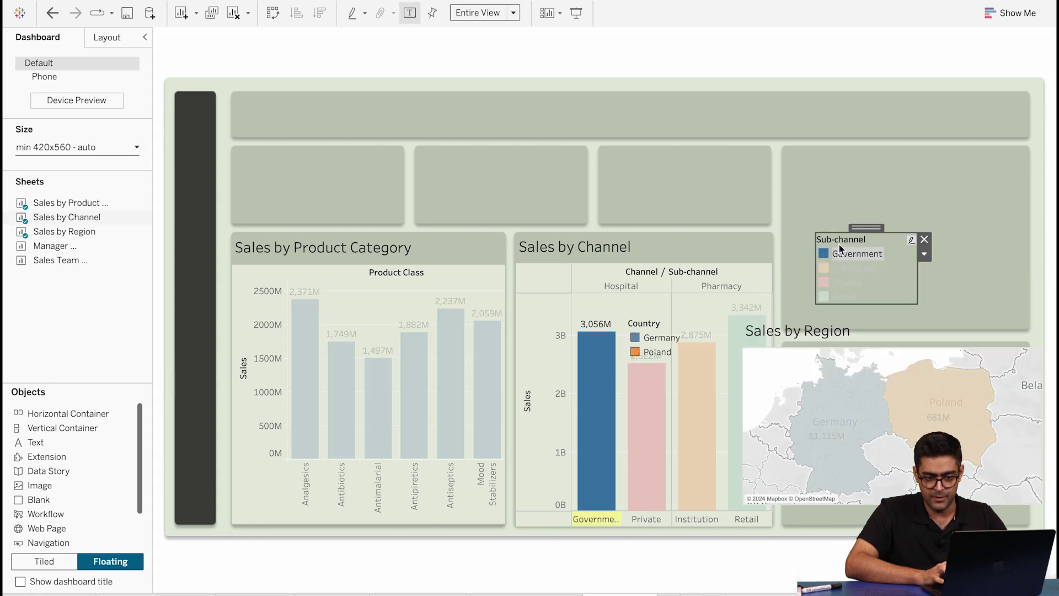
left_click(922, 239)
Move the Sales by Region map up onto the upper-right background panel.
left_click(896, 324)
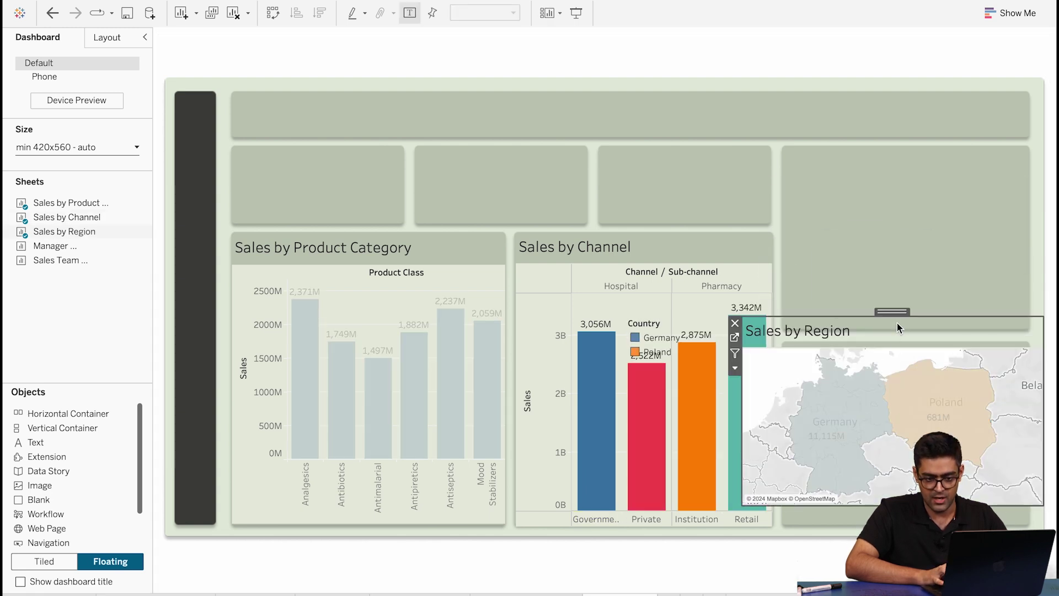
left_click_drag(915, 317, 917, 284)
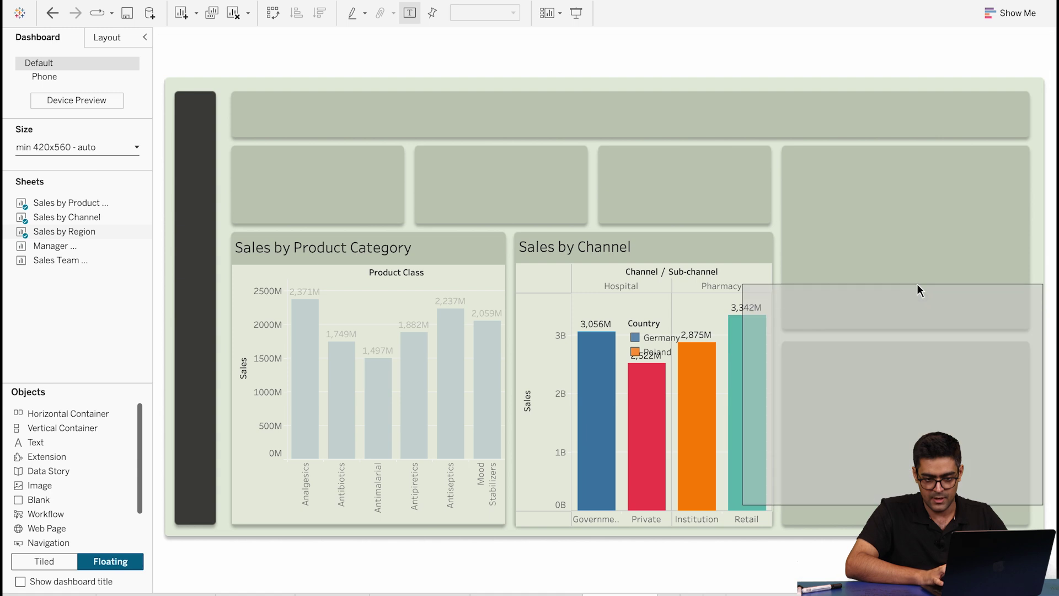
left_click_drag(898, 244, 935, 138)
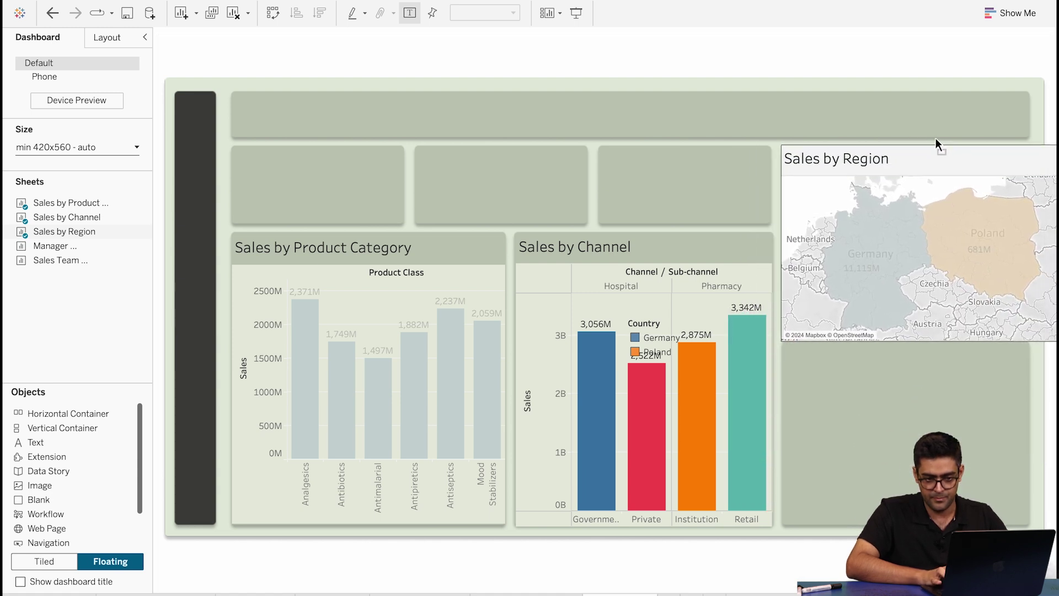
left_click(911, 276)
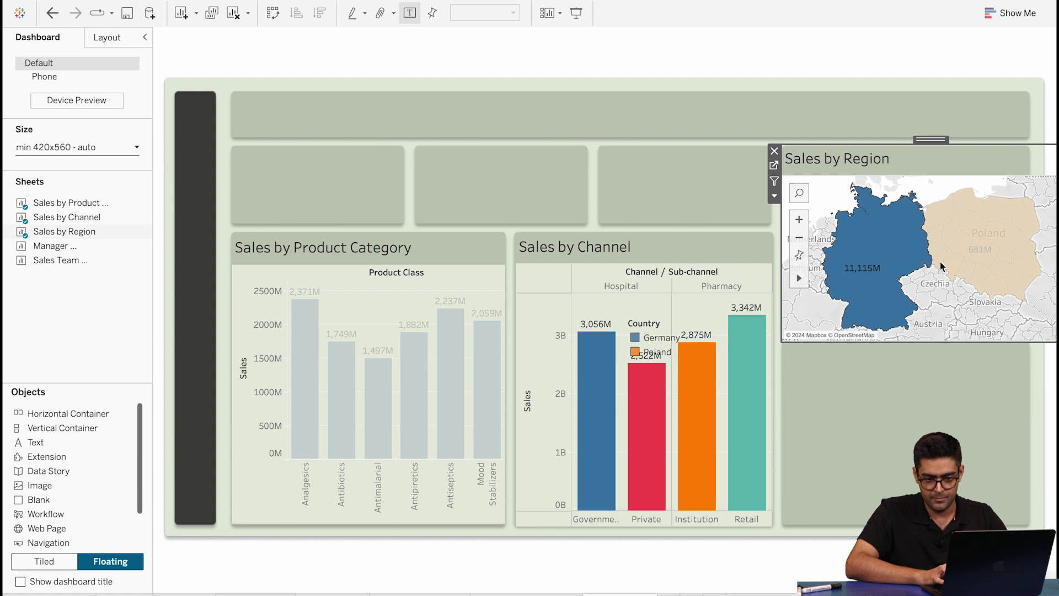
left_click(963, 248)
left_click(880, 250)
left_click(941, 431)
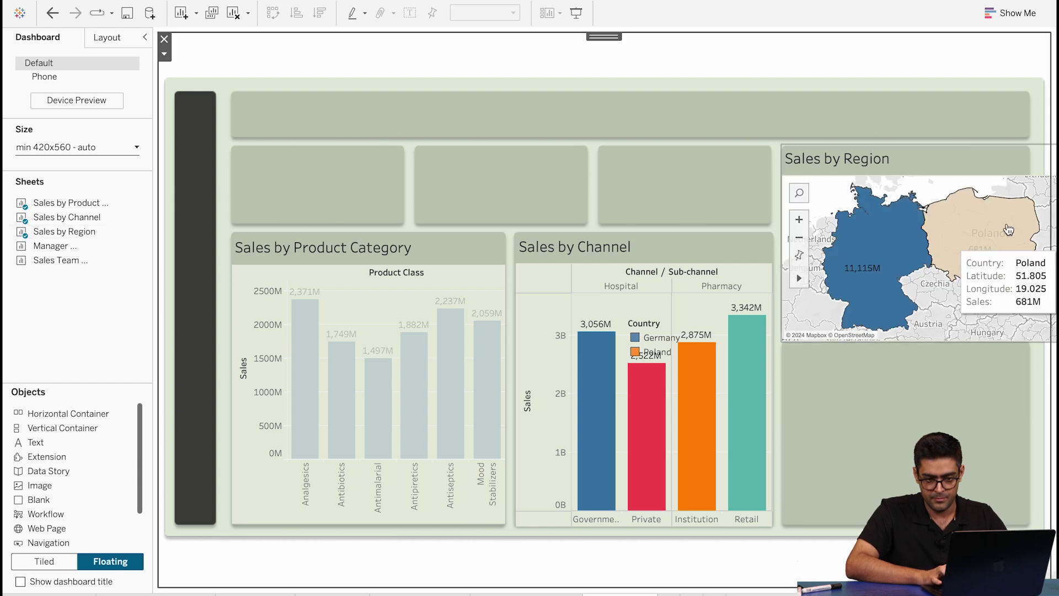
left_click(915, 160)
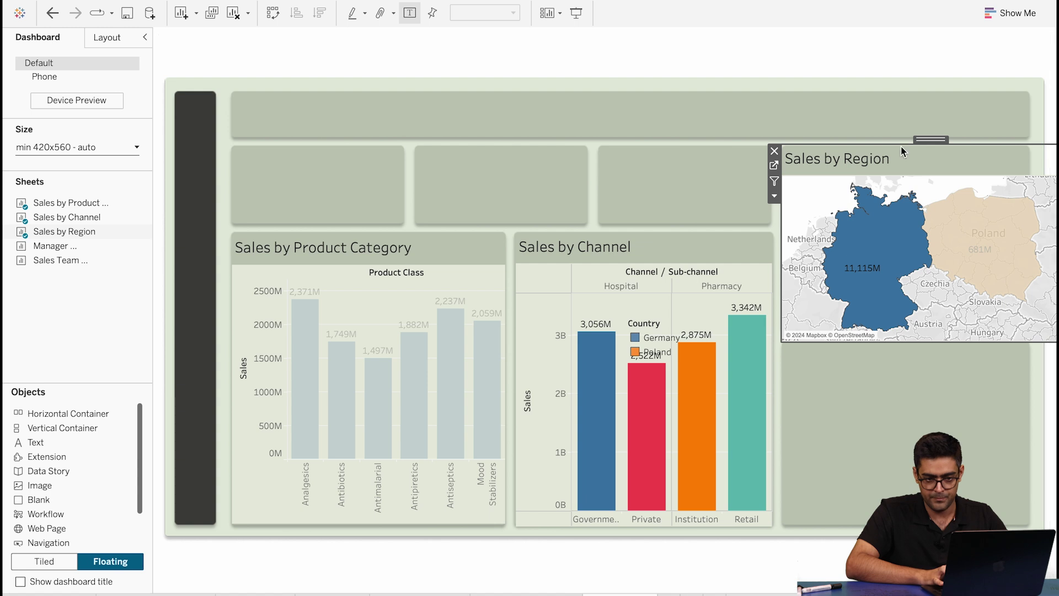
left_click(874, 419)
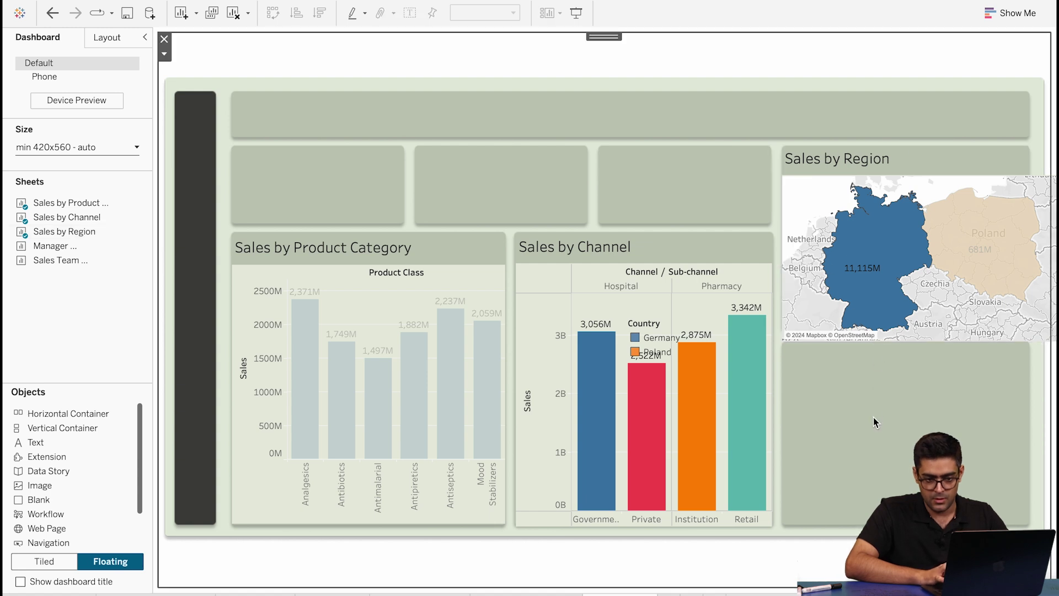
Reposition and resize the Sales by Region map until its edges match the upper-right background panel.
left_click(925, 160)
left_click_drag(932, 141, 872, 135)
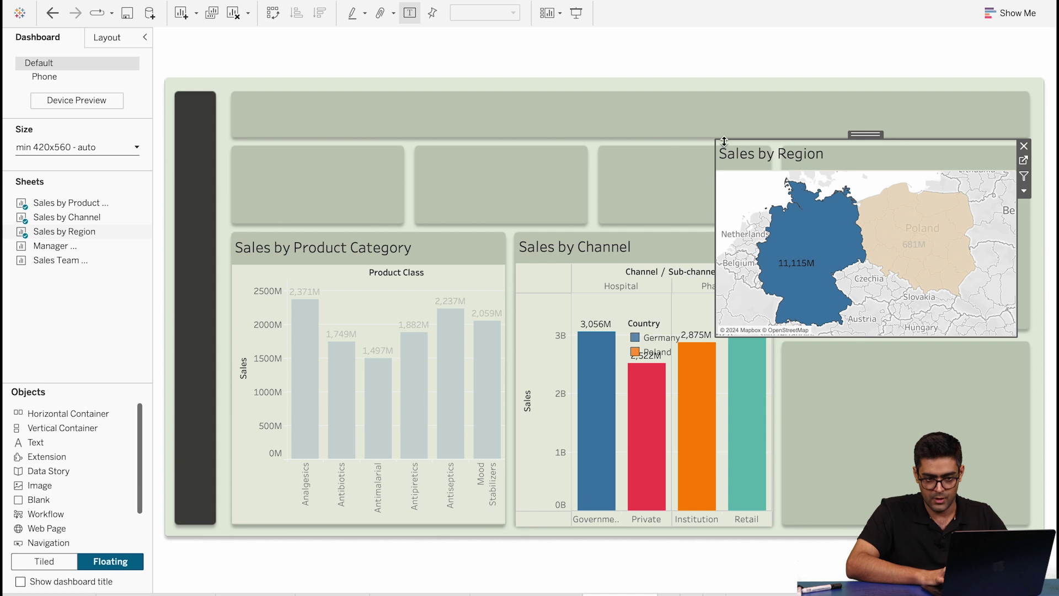
left_click_drag(719, 141, 782, 144)
left_click_drag(1017, 231, 1030, 232)
left_click_drag(931, 337, 929, 330)
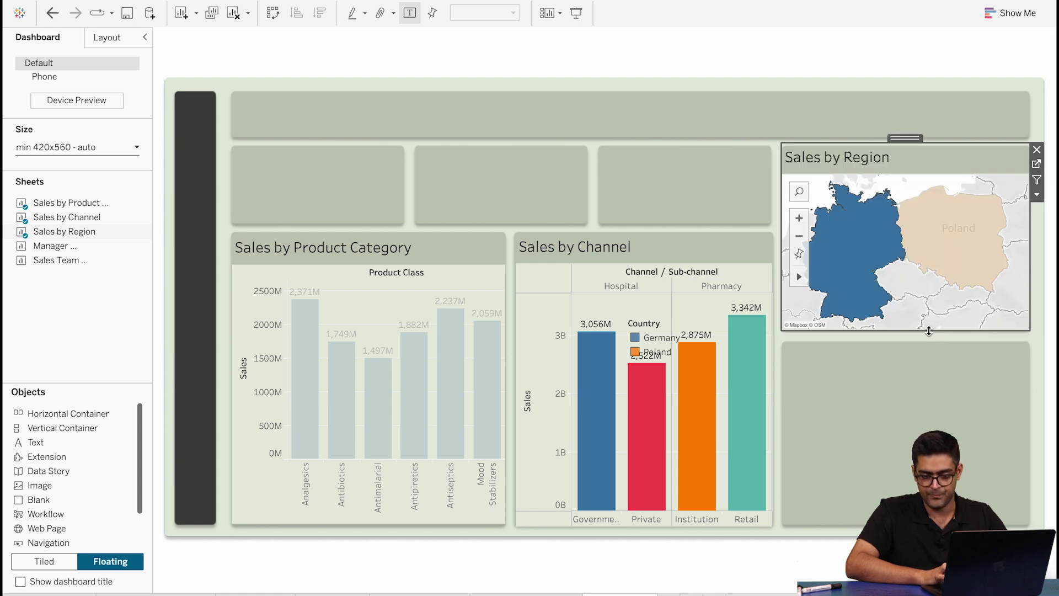
left_click(909, 398)
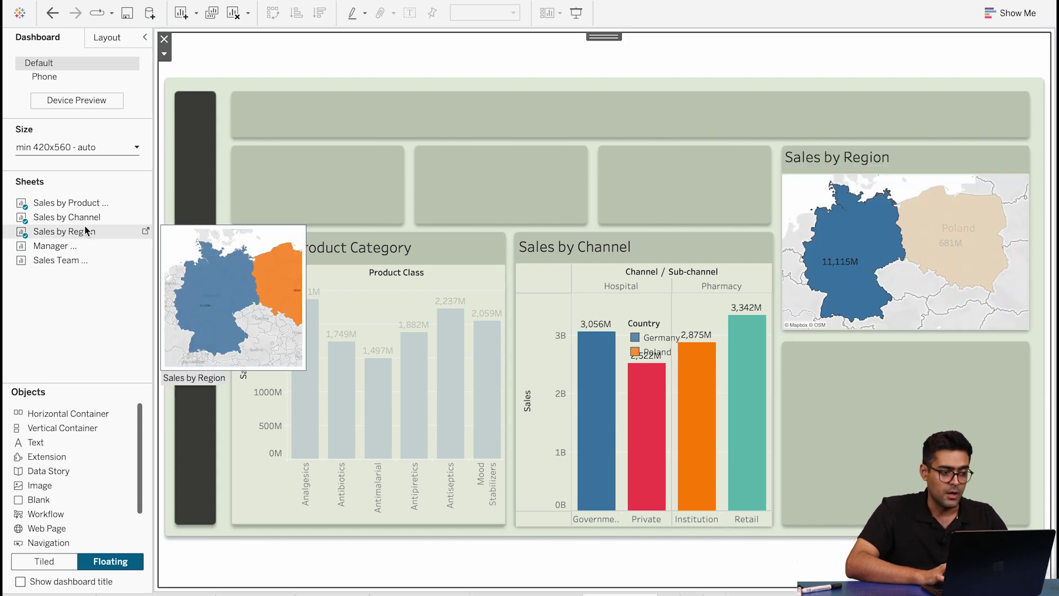
Place the Manager performance pie chart as a floating chart and size it to fill the lower-right background panel.
mouse_move(63, 246)
left_click_drag(62, 246, 785, 344)
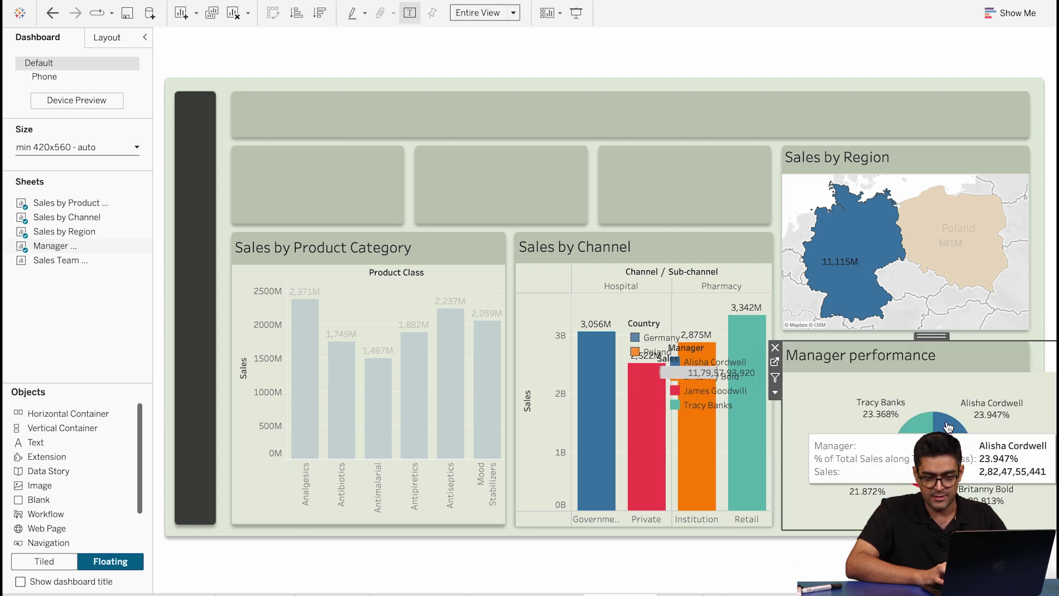
left_click_drag(924, 335, 815, 329)
left_click_drag(674, 336, 785, 341)
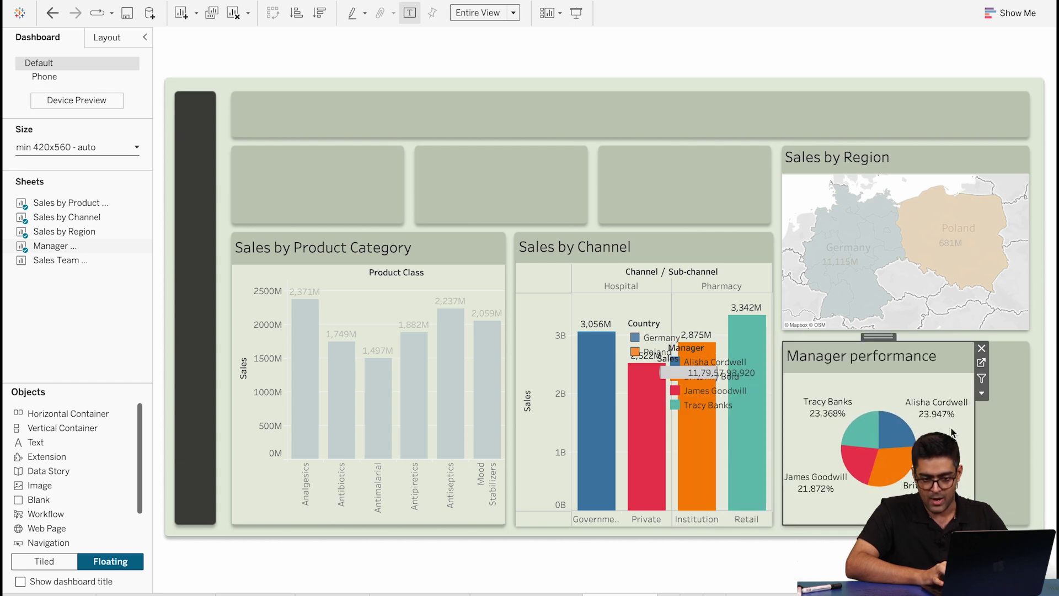
left_click_drag(974, 432, 1029, 429)
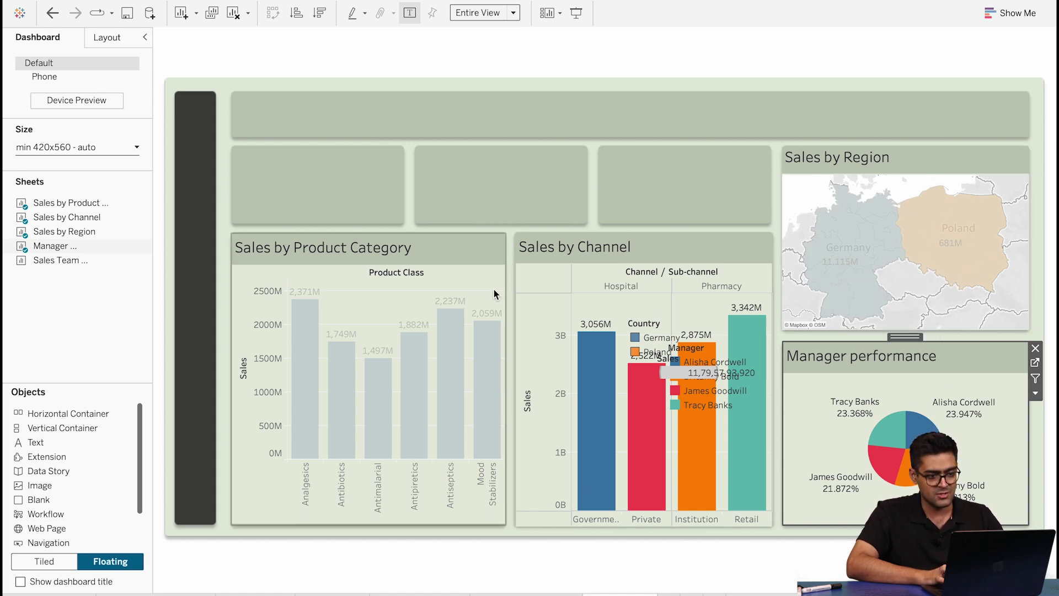
left_click(541, 189)
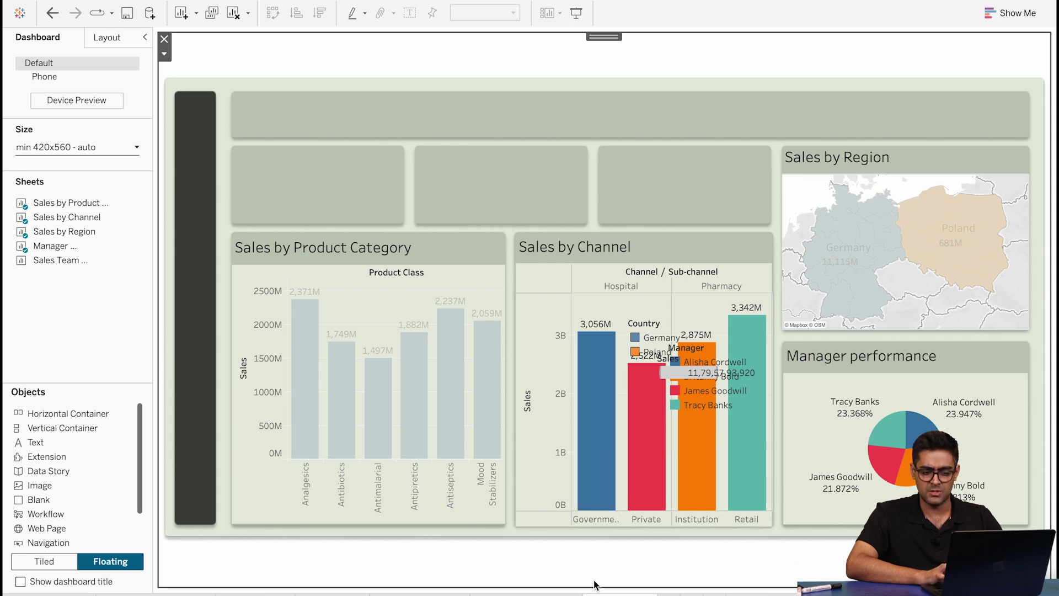
Create a new worksheet and name it Total Unique Counts.
key("ctrl+m")
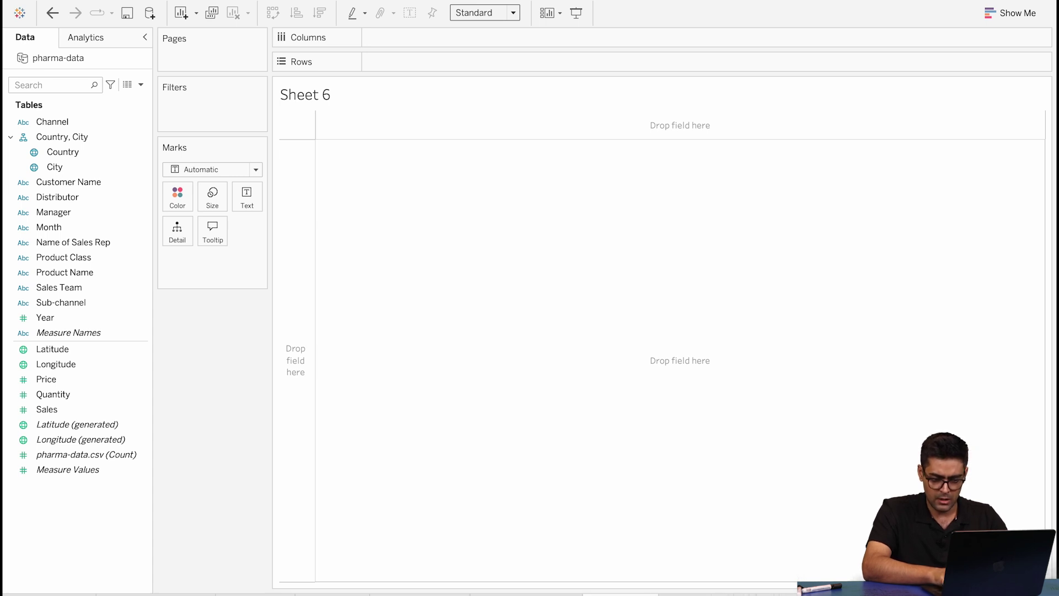
key("Return")
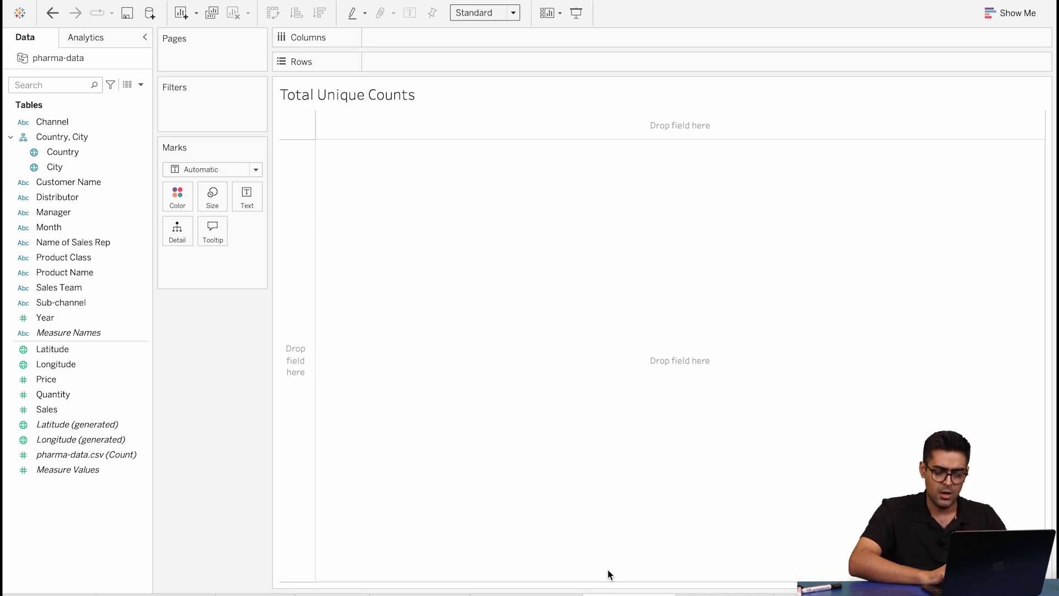
left_click(110, 199)
left_click(85, 228)
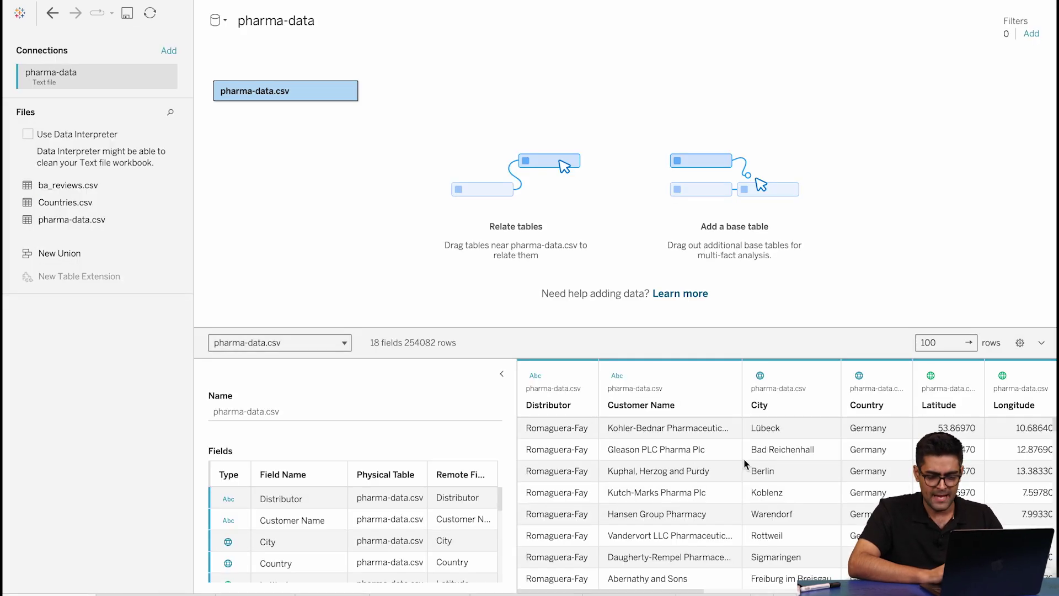
Examine the columns and rows of the pharma-data.csv source table for fields suited to unique counts.
left_click_drag(742, 327, 750, 115)
scroll(757, 319, "right", 5)
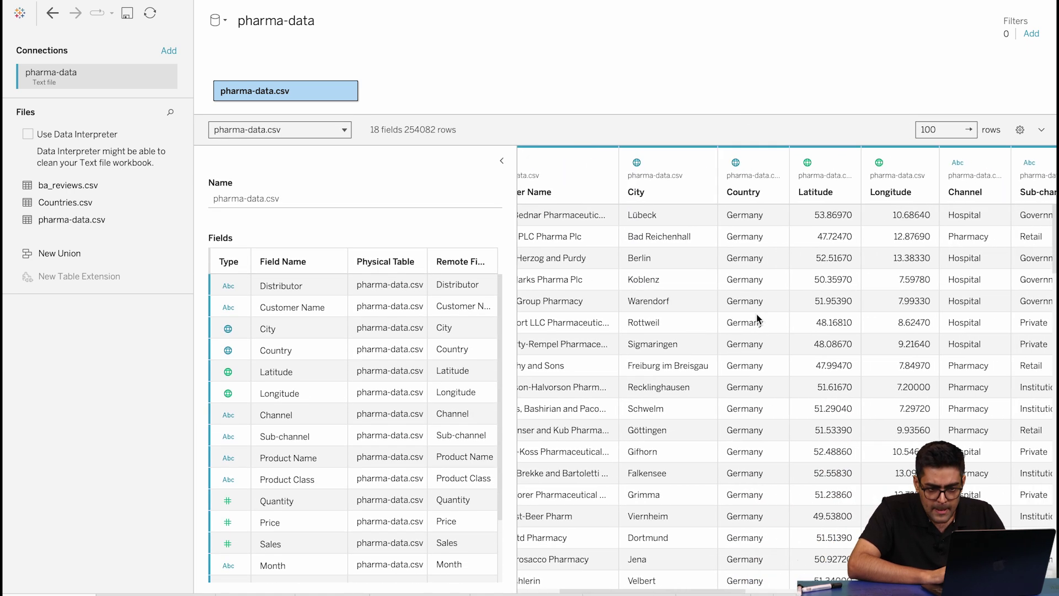
scroll(757, 318, "left", 5)
scroll(552, 371, "down", 10)
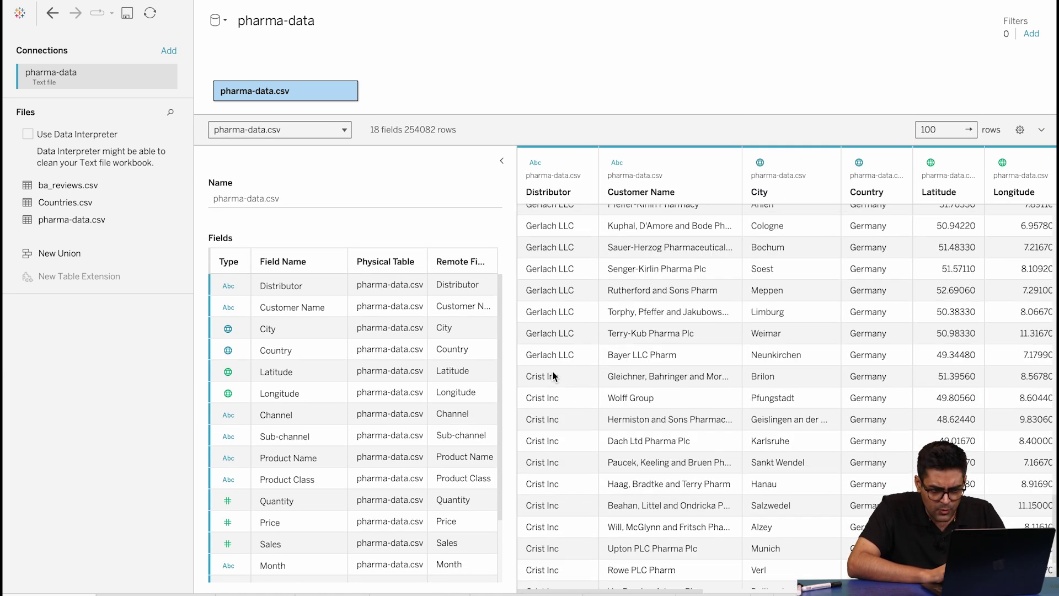
scroll(552, 370, "up", 10)
scroll(718, 366, "right", 4)
scroll(718, 366, "right", 5)
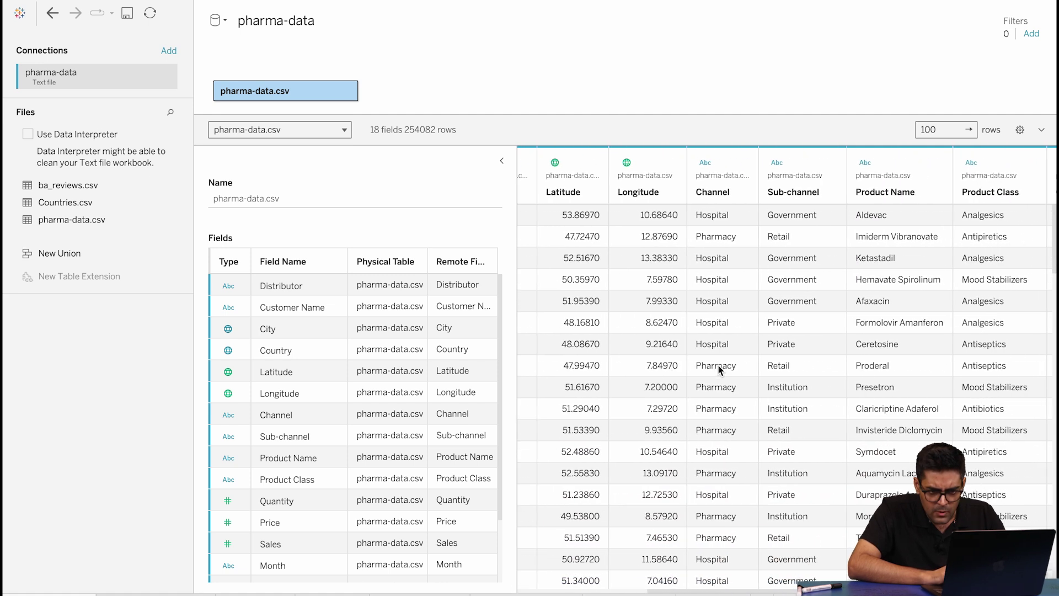
scroll(718, 365, "right", 1)
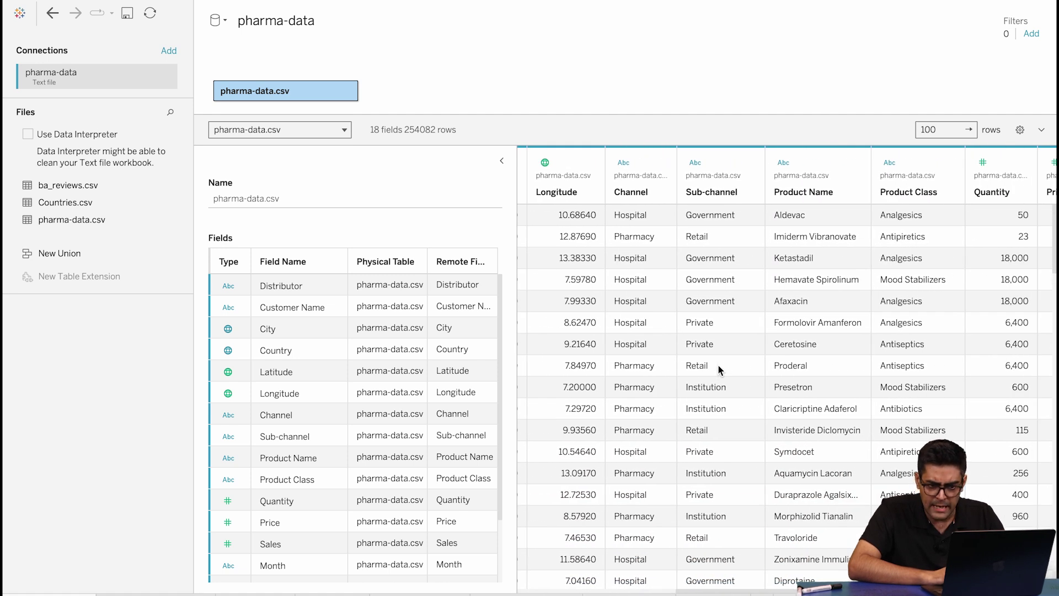
scroll(718, 366, "left", 10)
left_click_drag(758, 114, 761, 433)
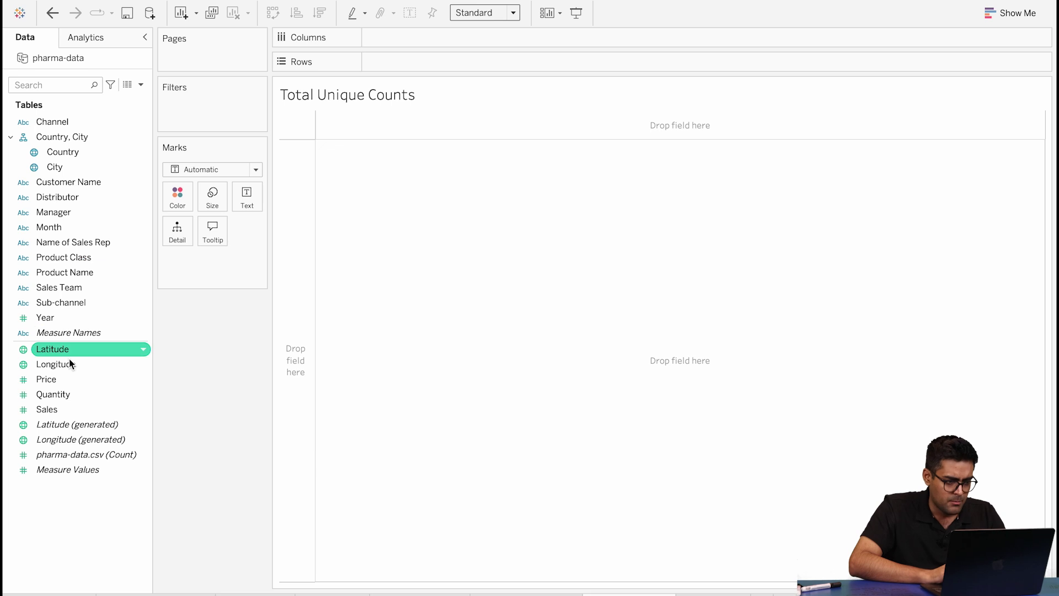
Put Product Name on the Text mark and convert it to a Count (Distinct) measure.
left_click(84, 273)
left_click_drag(85, 271, 246, 202)
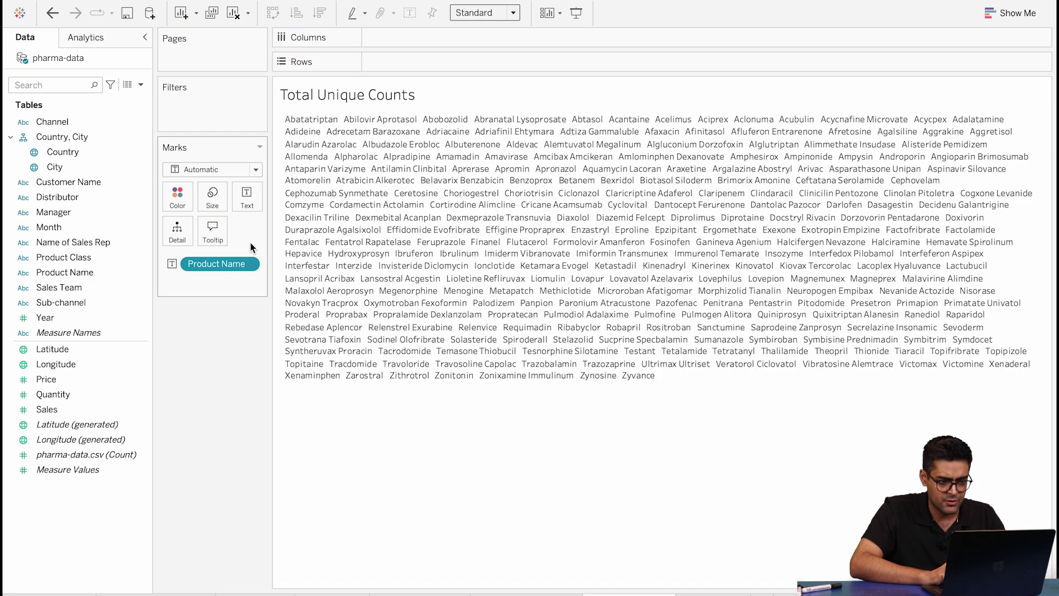
left_click(247, 264)
mouse_move(243, 444)
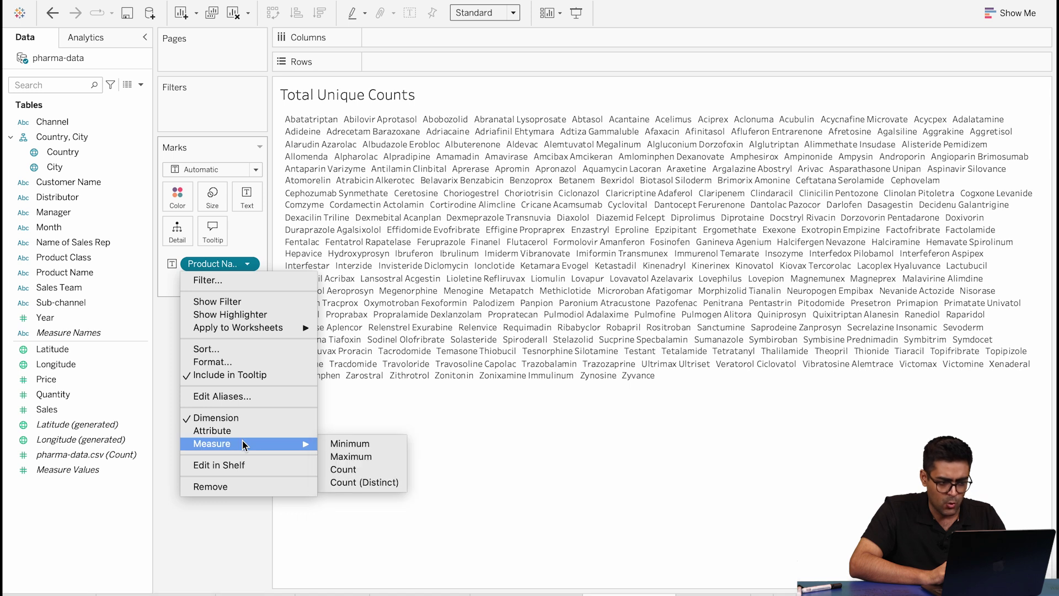
left_click(340, 483)
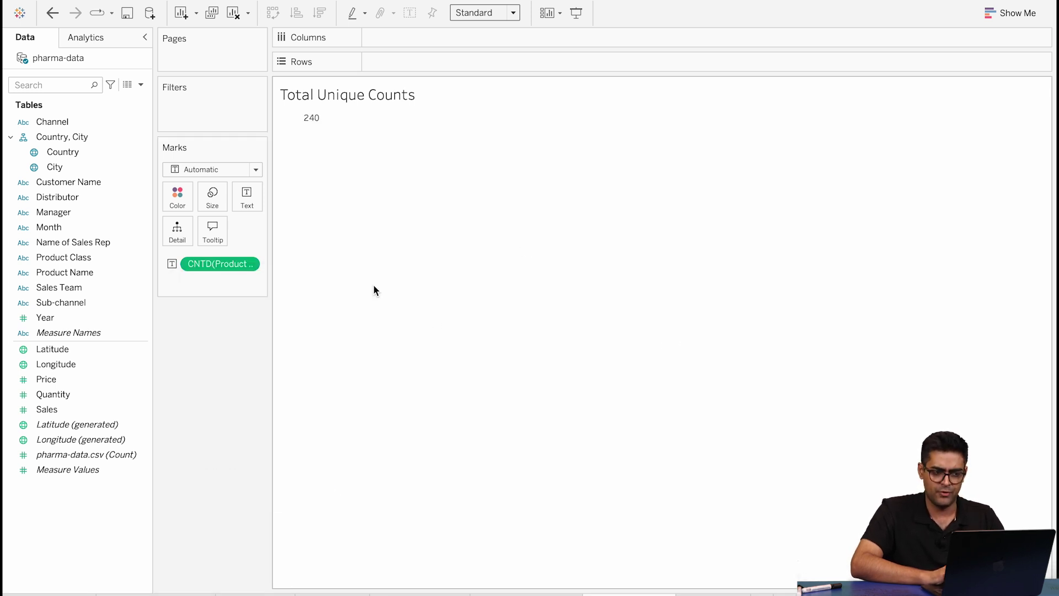
Fit the Total Unique Counts sheet to Entire View.
left_click(312, 119)
left_click(471, 254)
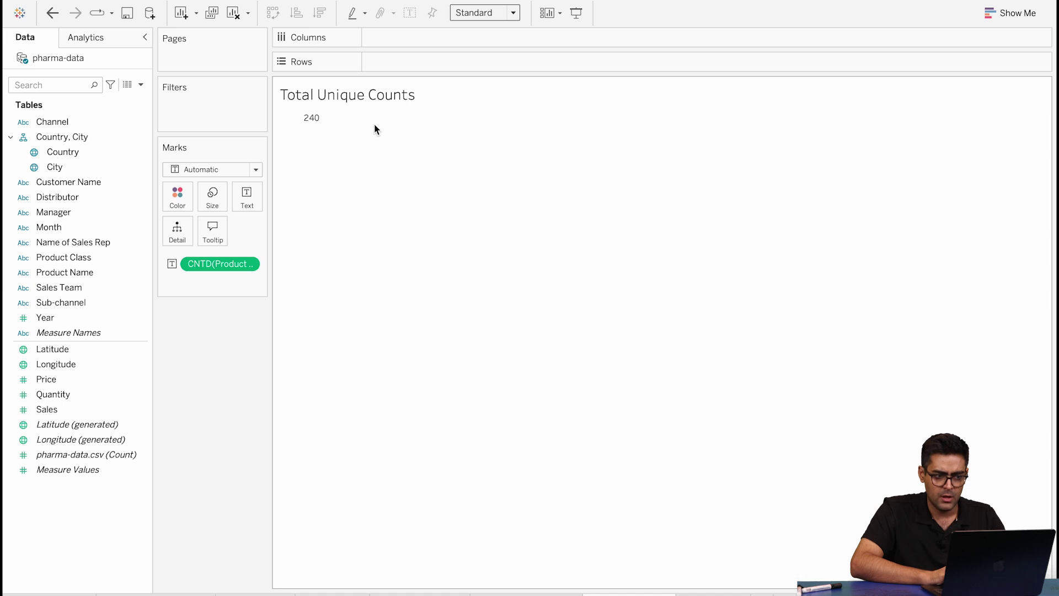
left_click(505, 13)
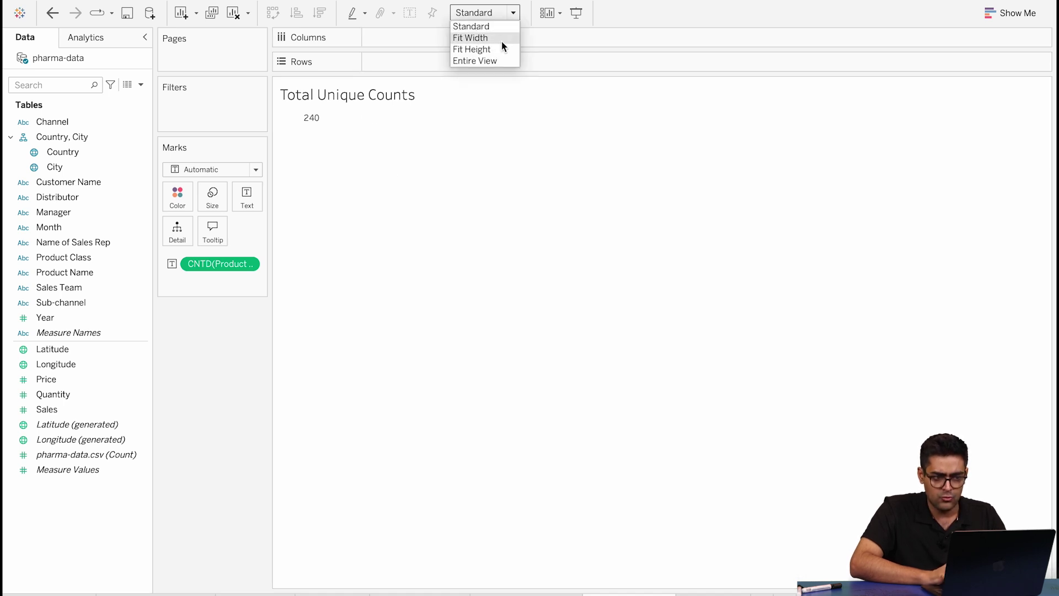
left_click(500, 62)
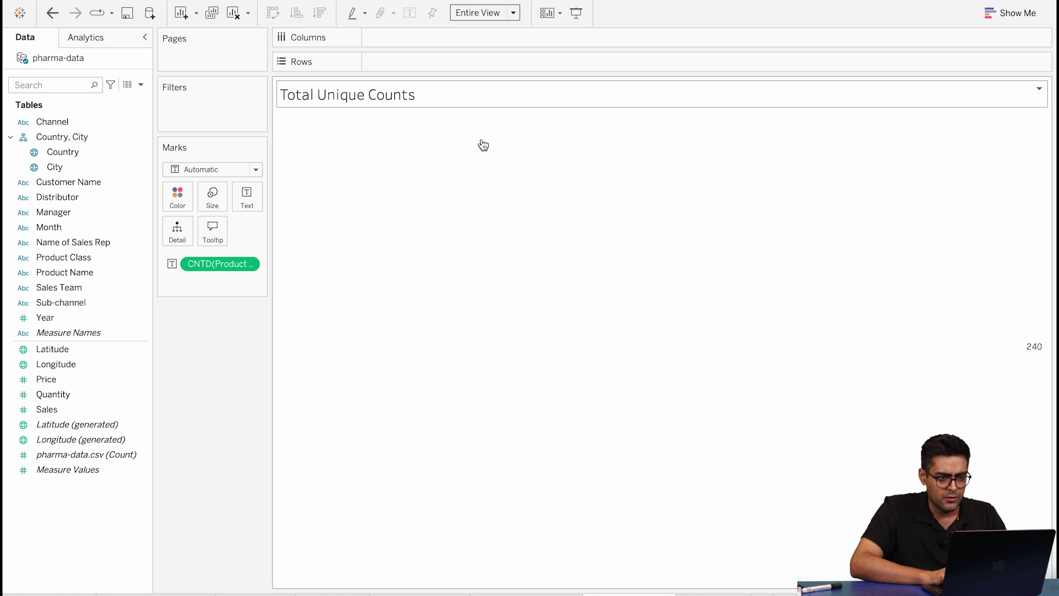
Examine the pane format settings of the CNTD(Product Name) field for a way to position the count.
right_click(935, 340)
left_click(951, 382)
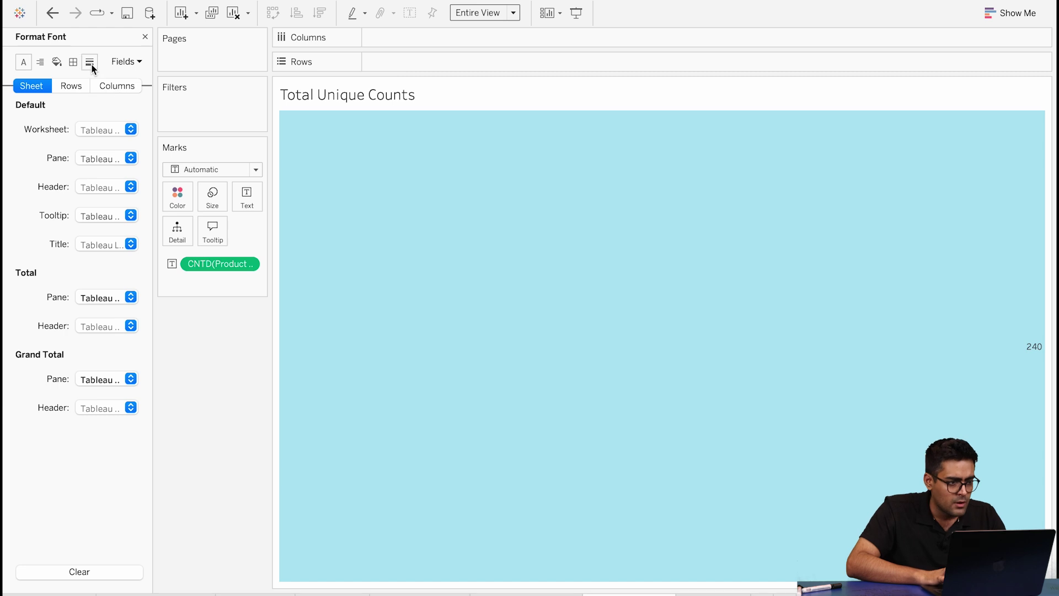
left_click(127, 62)
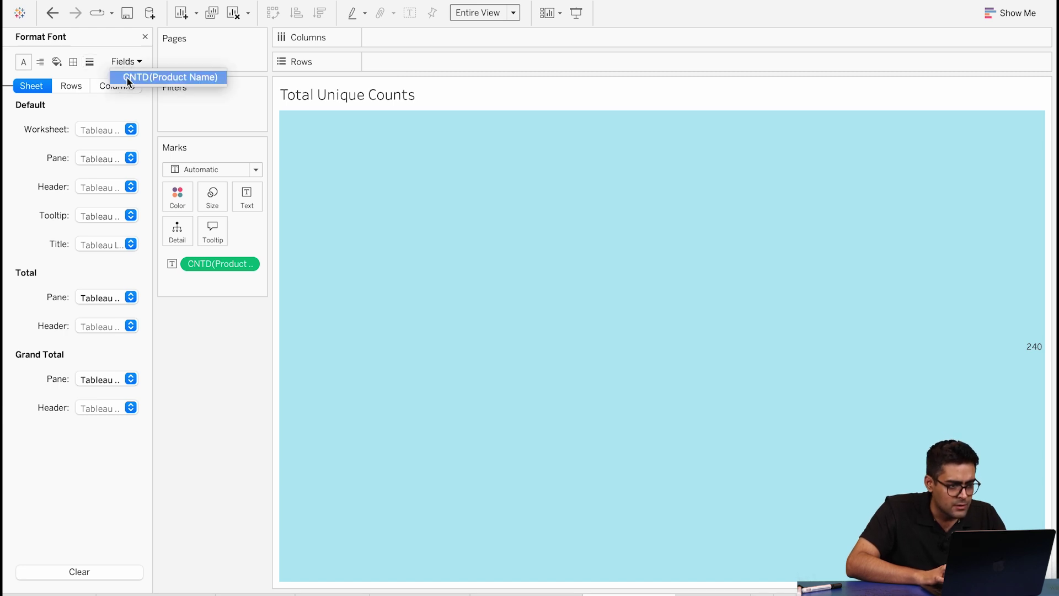
left_click(127, 78)
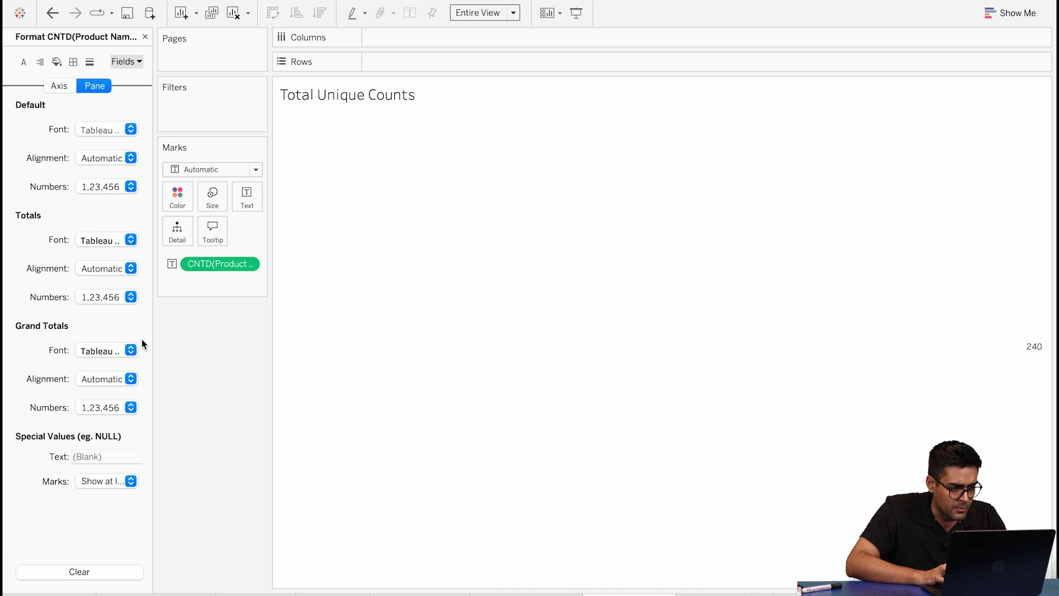
left_click(145, 36)
right_click(877, 327)
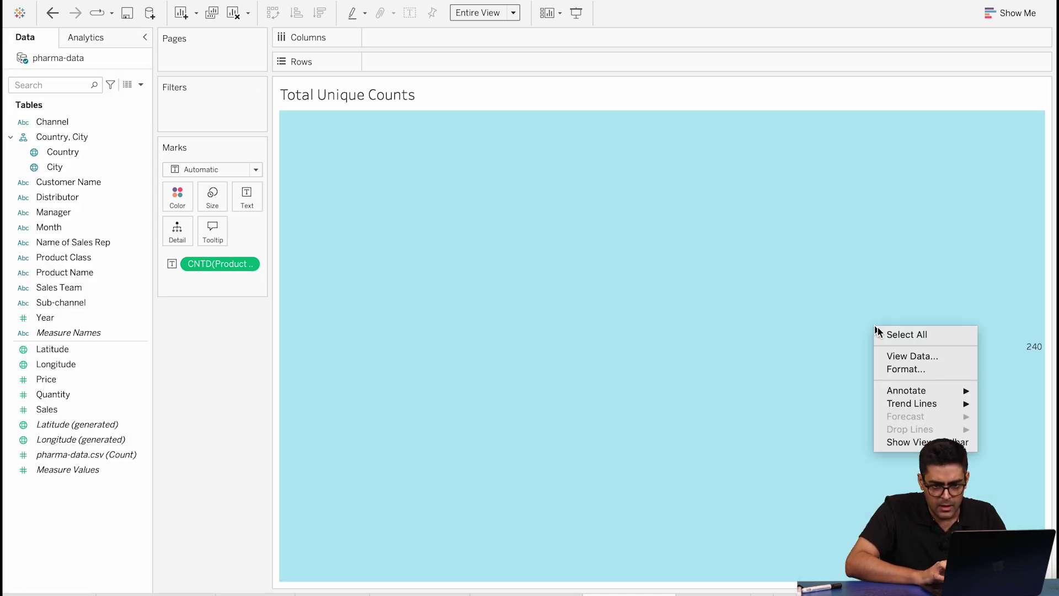
left_click(939, 368)
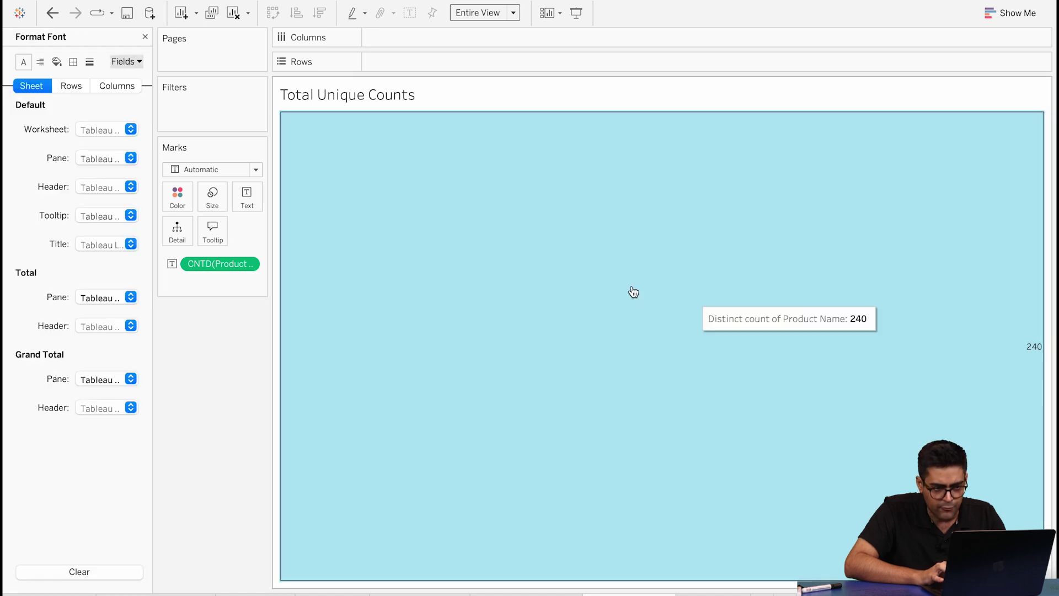
left_click(137, 62)
left_click(138, 77)
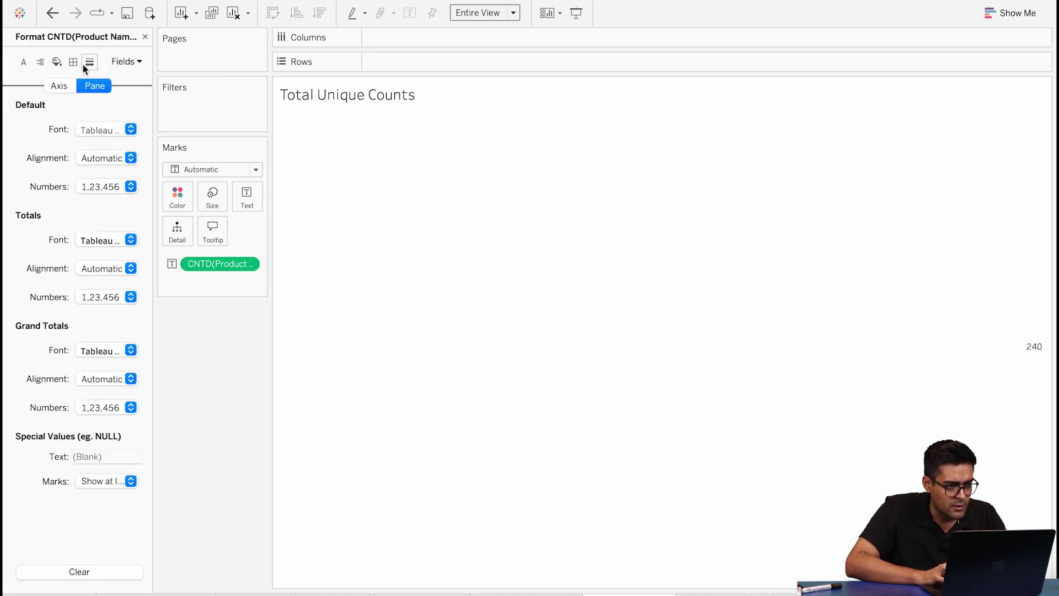
Set the default row header alignment to center horizontally and middle vertically, and check the Total and Grand Total header alignment.
left_click(40, 63)
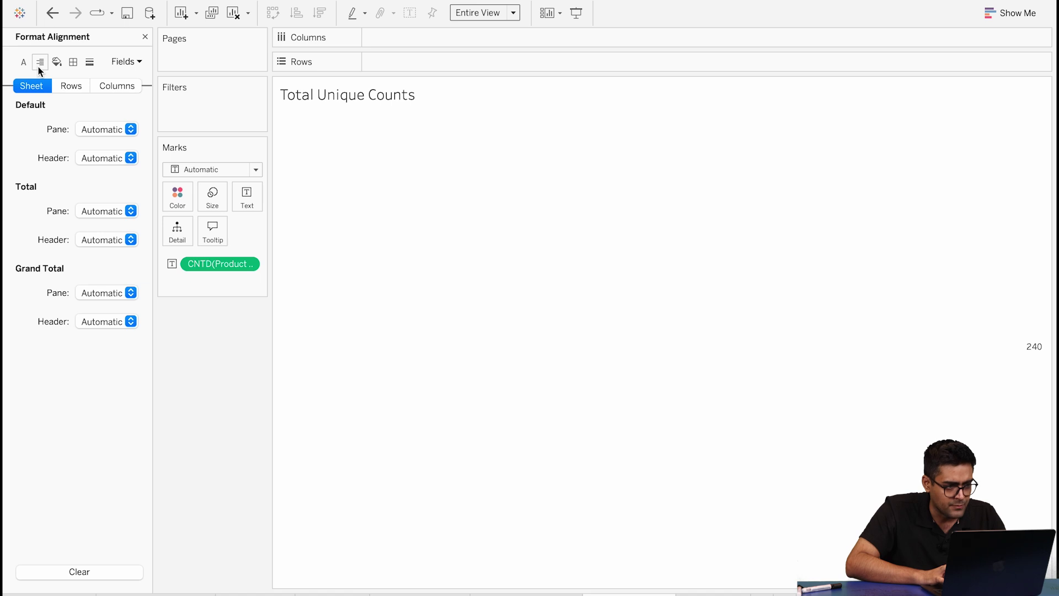
left_click(76, 87)
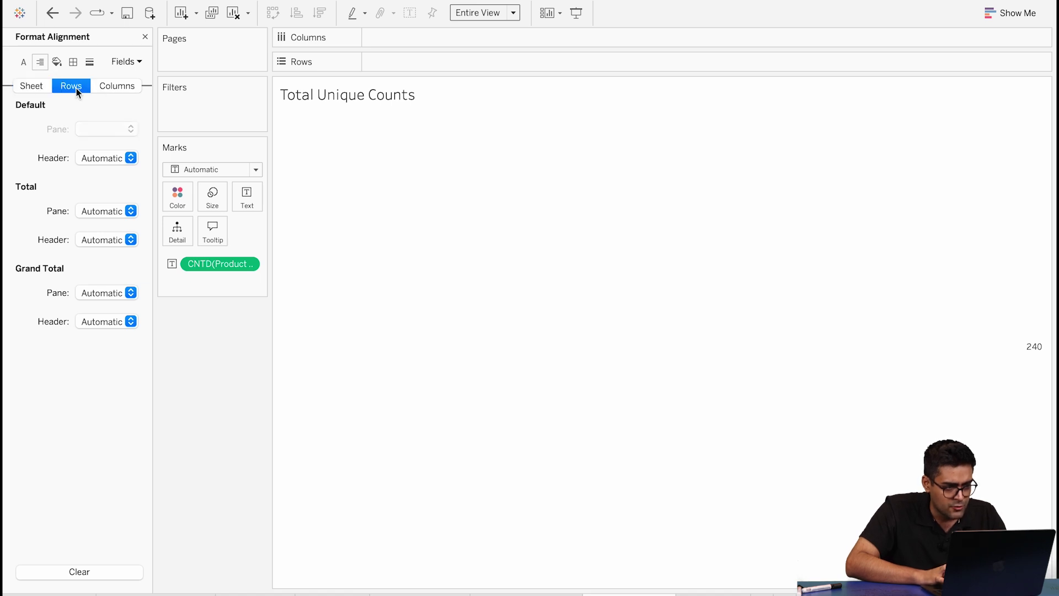
left_click(128, 213)
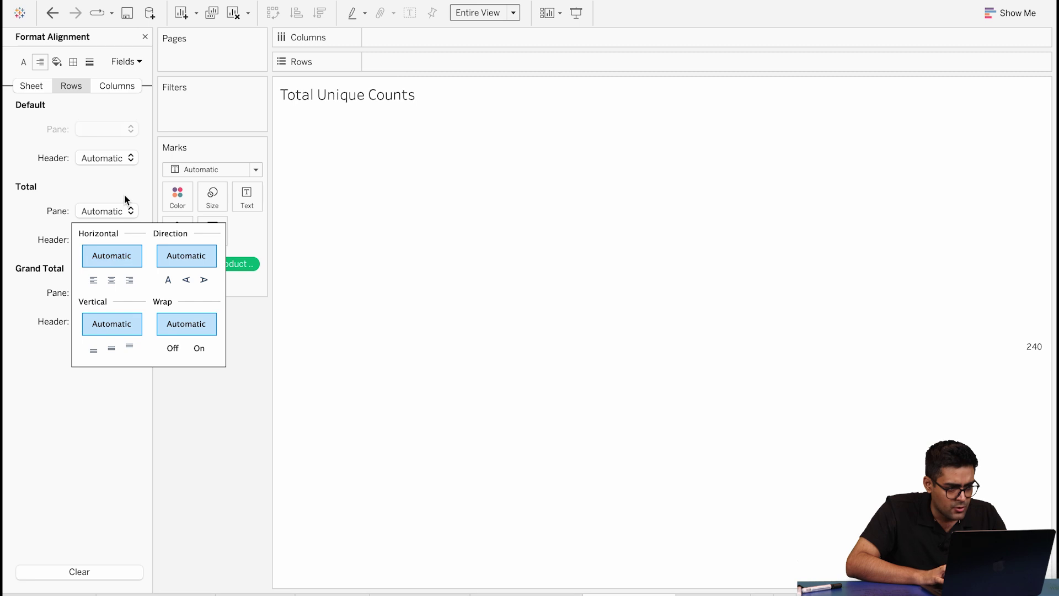
left_click(127, 209)
left_click(132, 160)
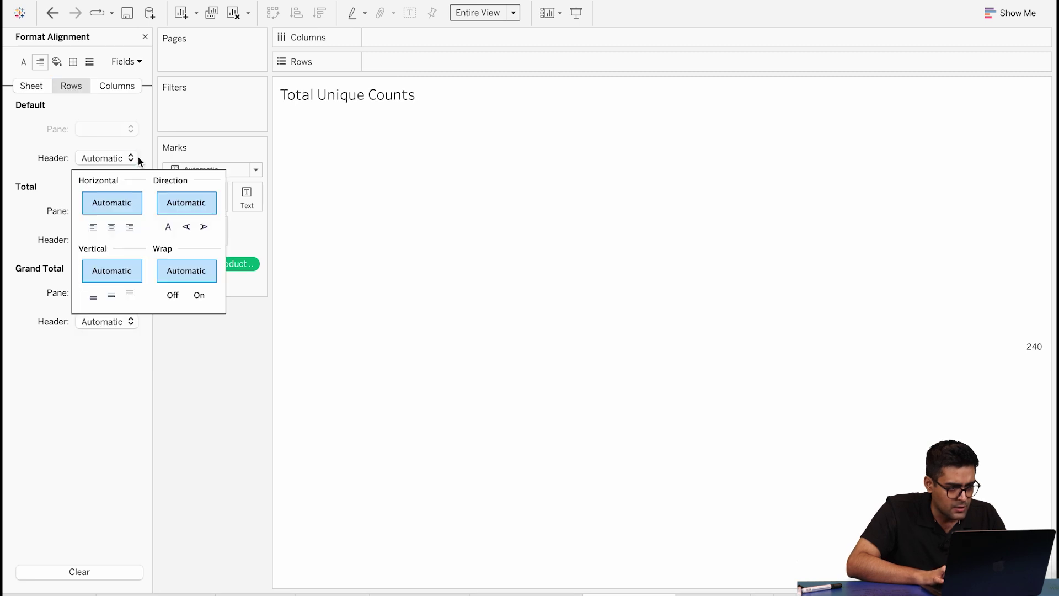
left_click(114, 229)
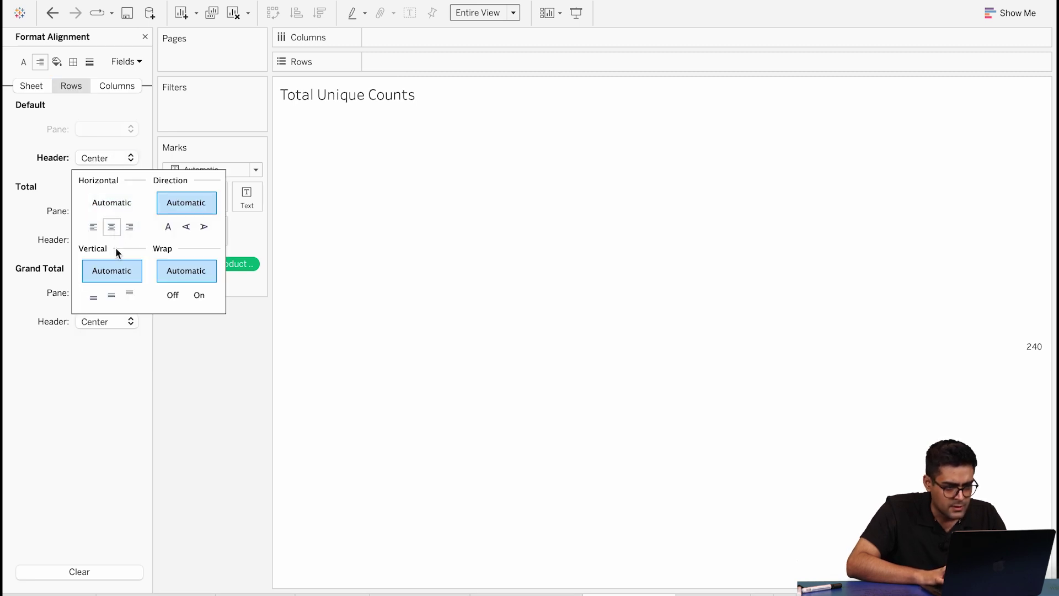
left_click(116, 302)
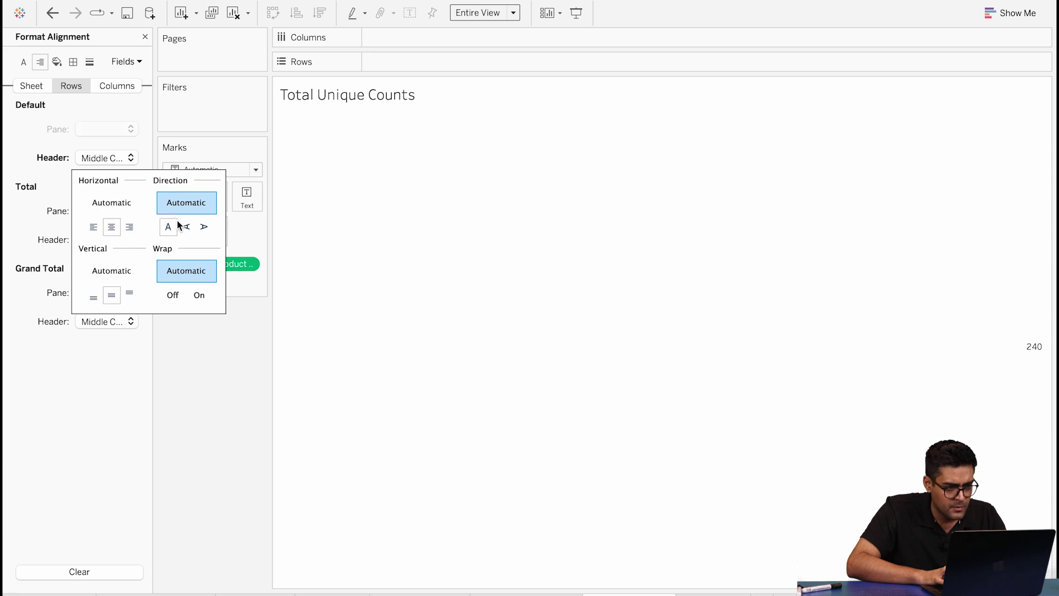
left_click(392, 350)
left_click(131, 239)
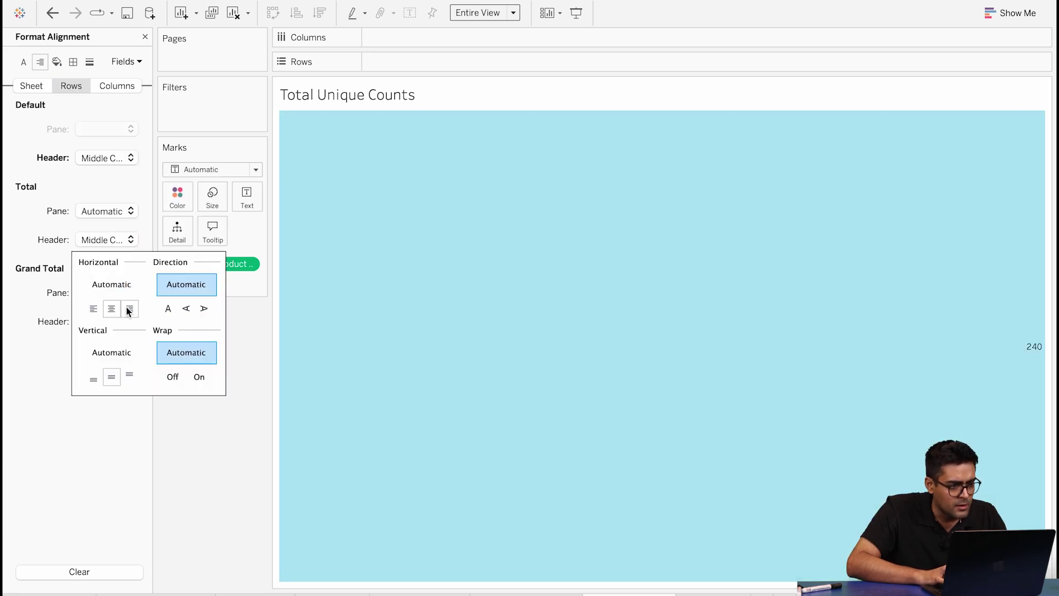
left_click(25, 227)
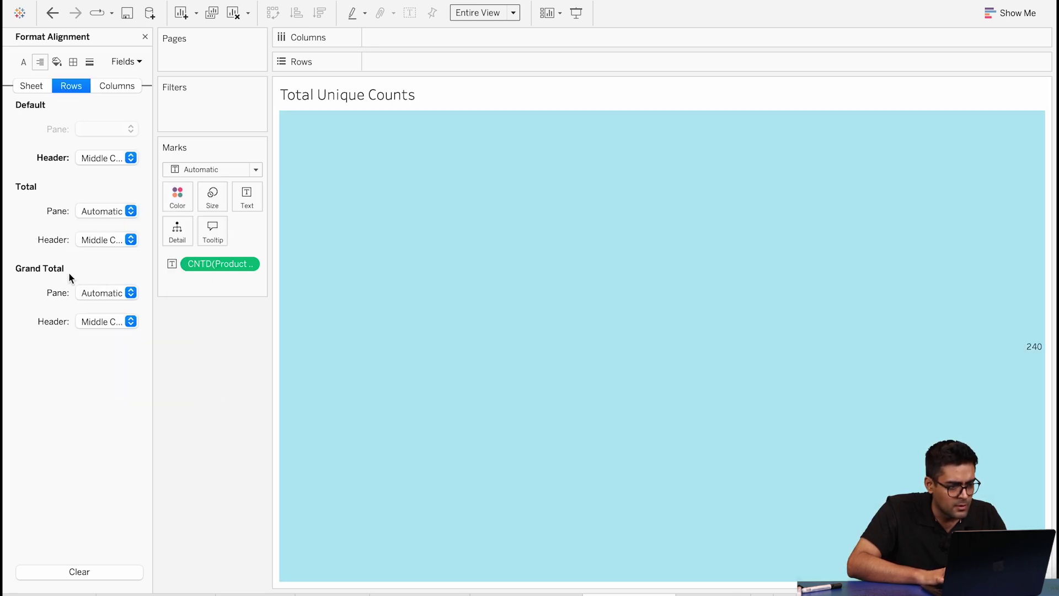
left_click(123, 320)
left_click(31, 247)
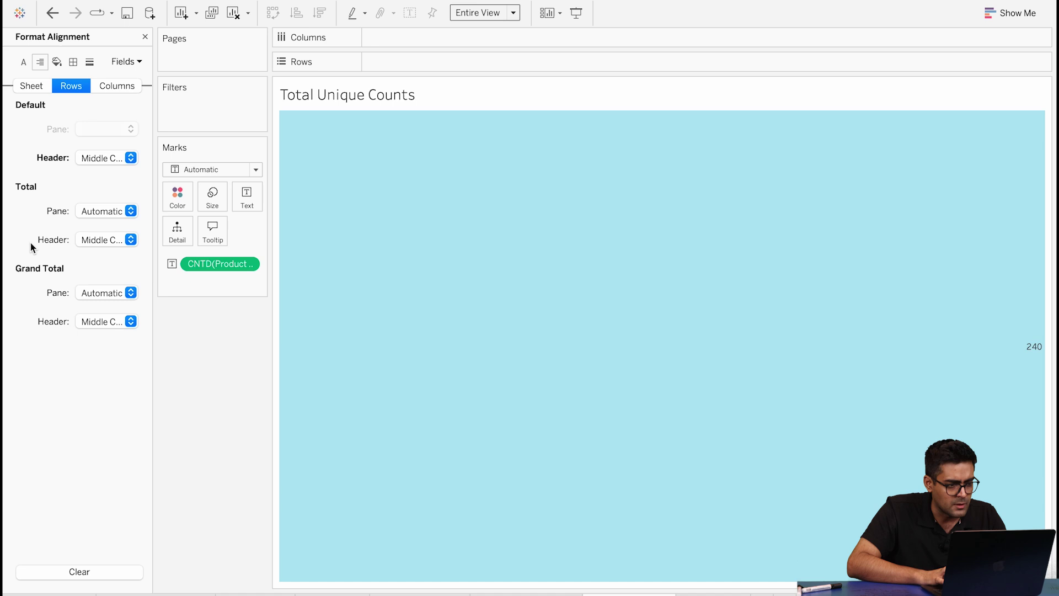
left_click(145, 36)
right_click(678, 274)
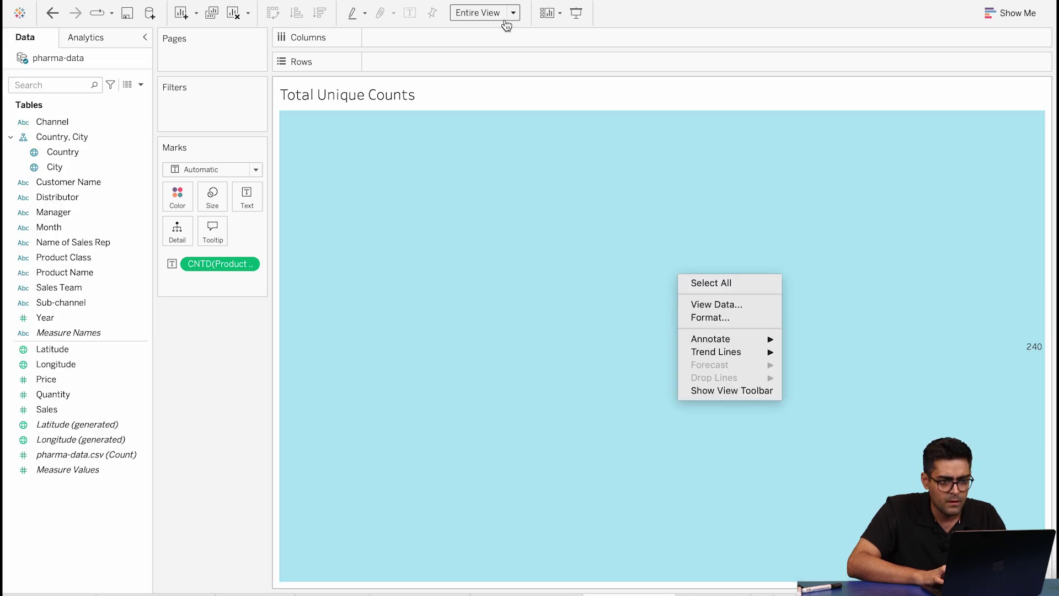
left_click(475, 203)
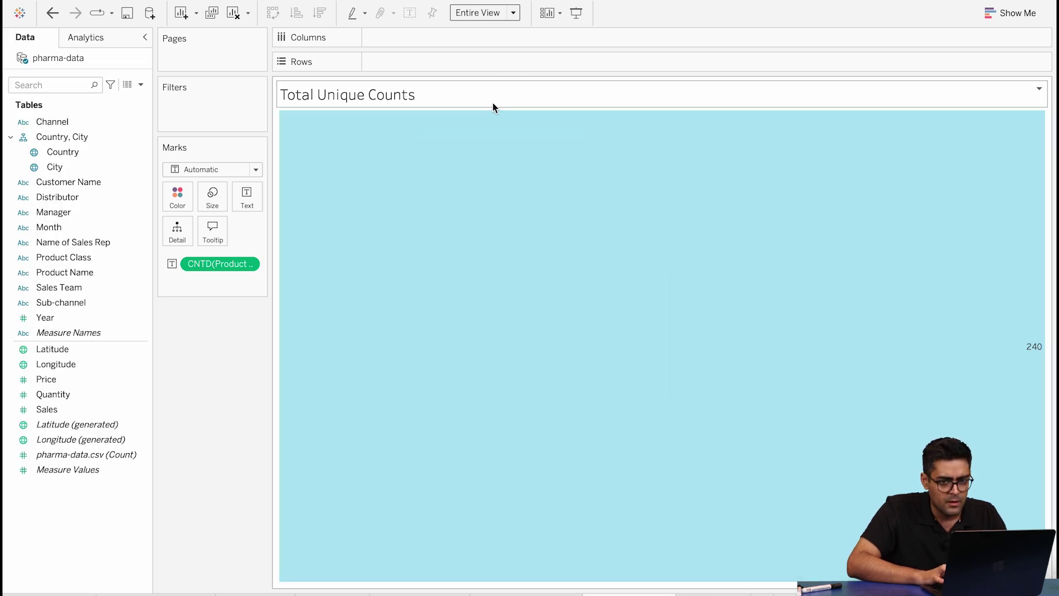
left_click(1039, 89)
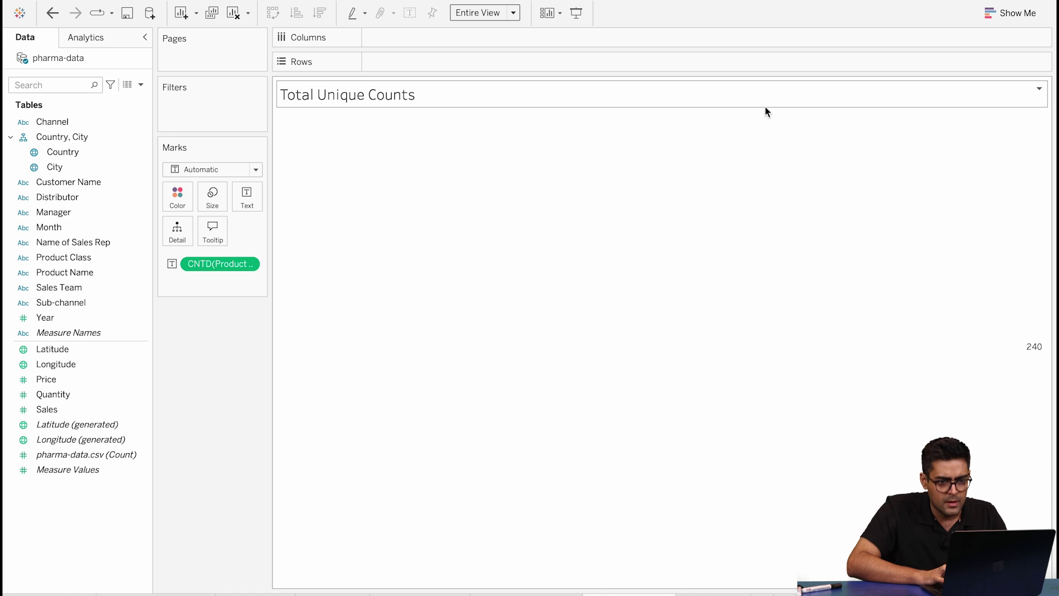
Center the worksheet title and set its font size to 16.
right_click(389, 94)
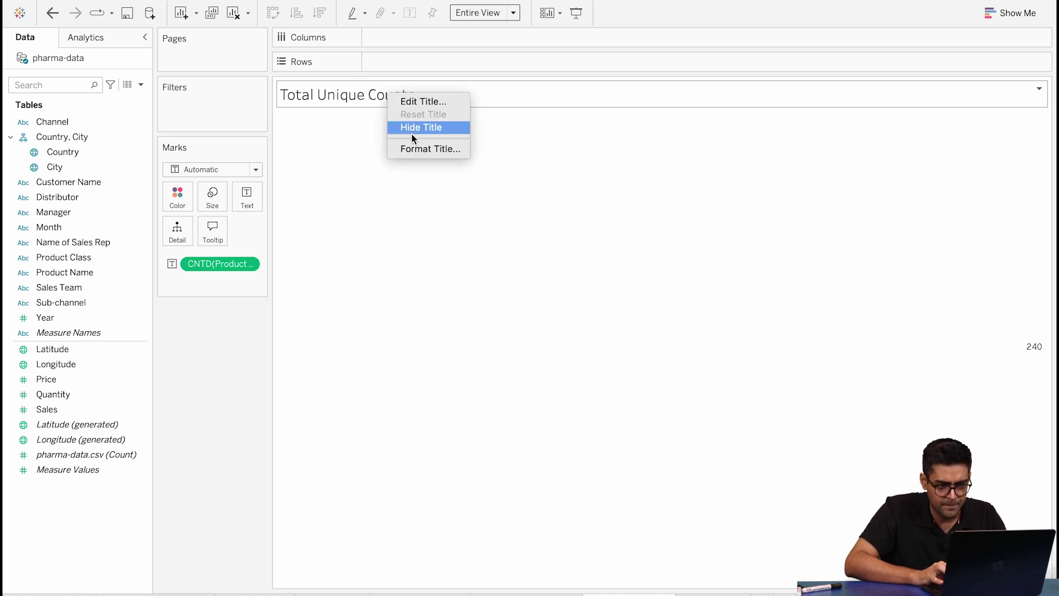
left_click(422, 149)
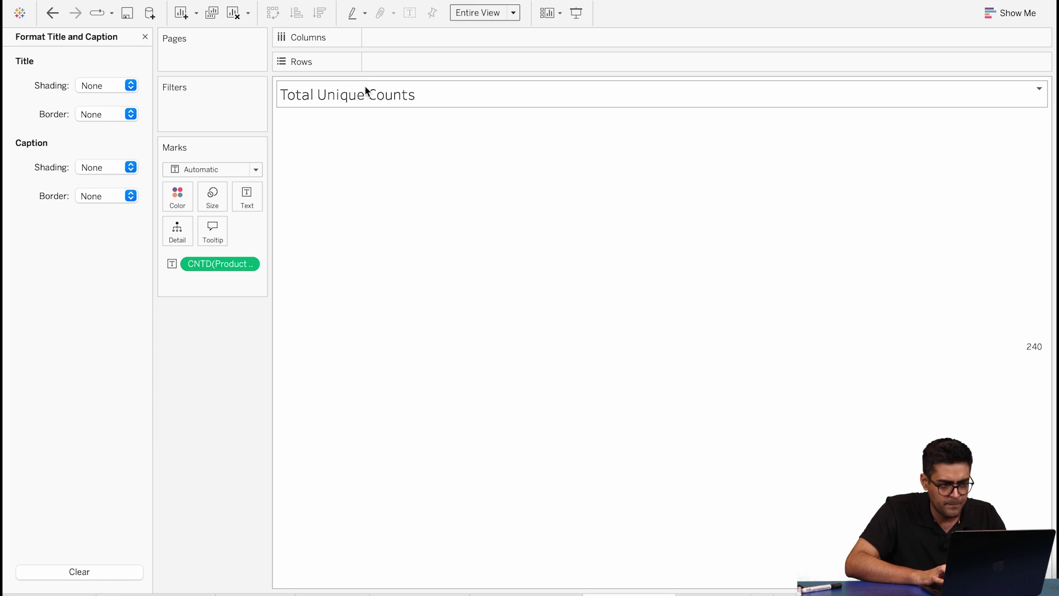
right_click(393, 94)
left_click(404, 100)
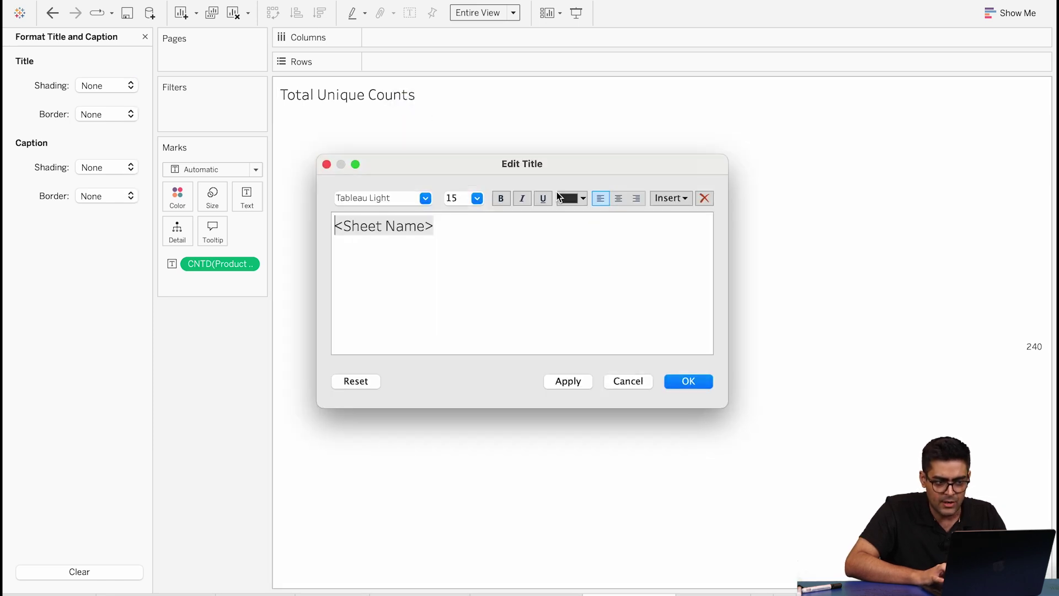
left_click(468, 222)
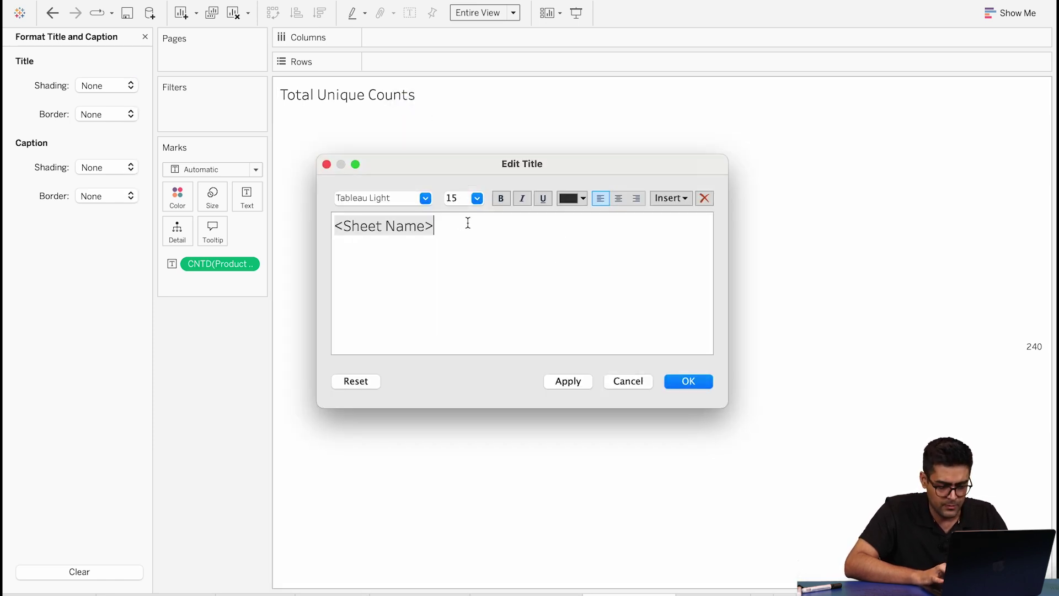
triple_click(468, 223)
left_click(619, 197)
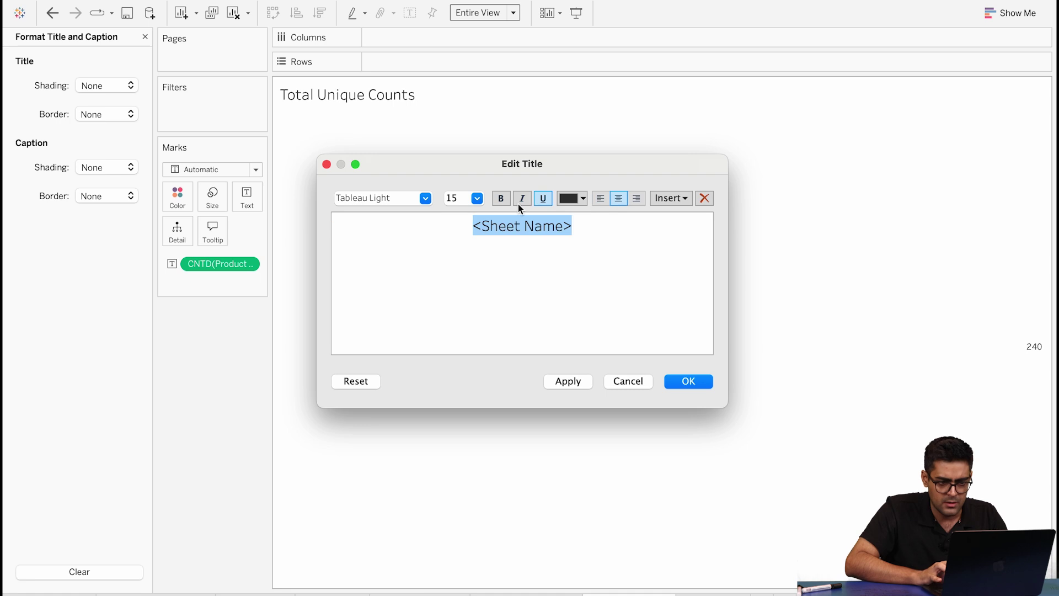
left_click(477, 198)
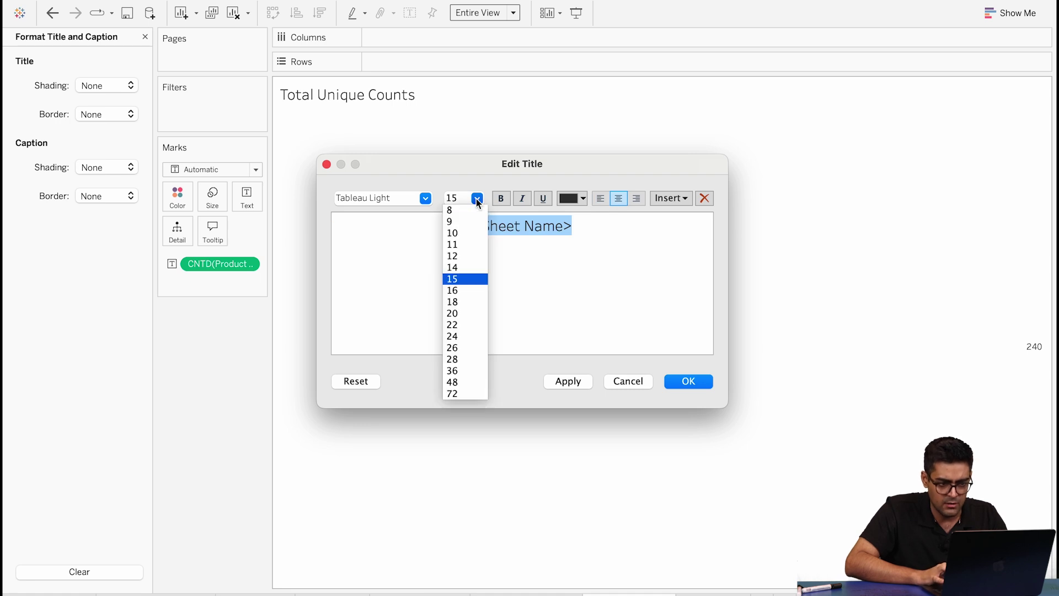
left_click(461, 290)
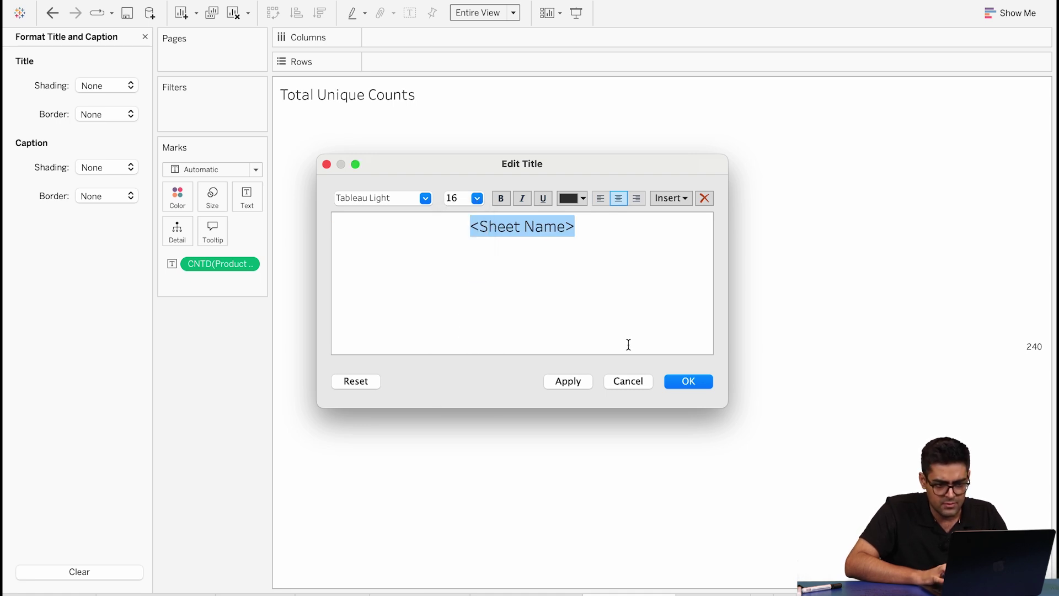
left_click(685, 381)
View the summary data behind the distinct product count mark.
left_click(946, 354)
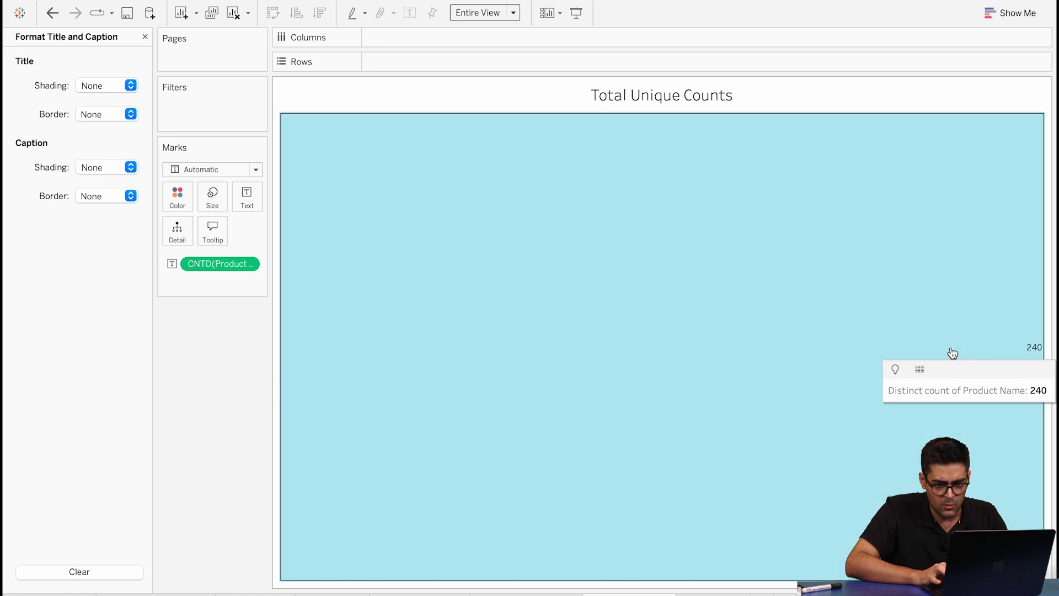
right_click(1015, 354)
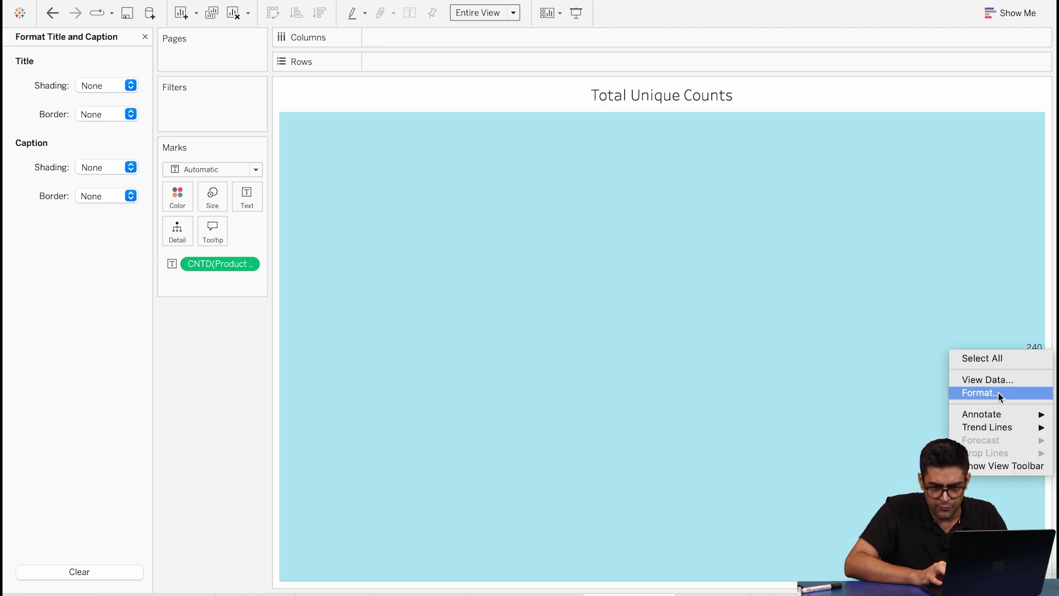
left_click(1008, 379)
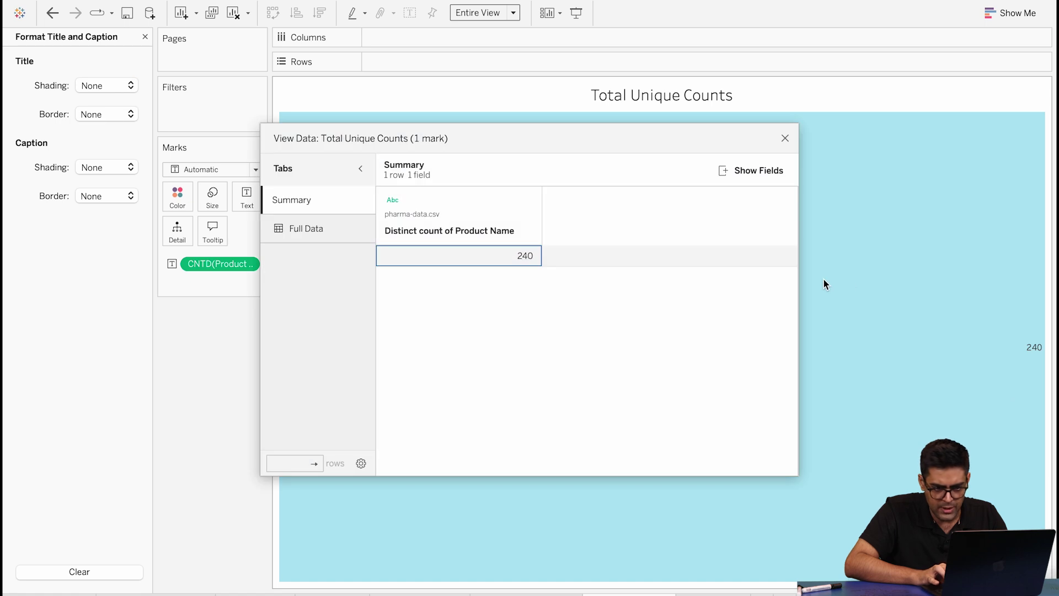
left_click(785, 139)
Open the pane format settings for the CNTD(Product Name) field.
right_click(985, 352)
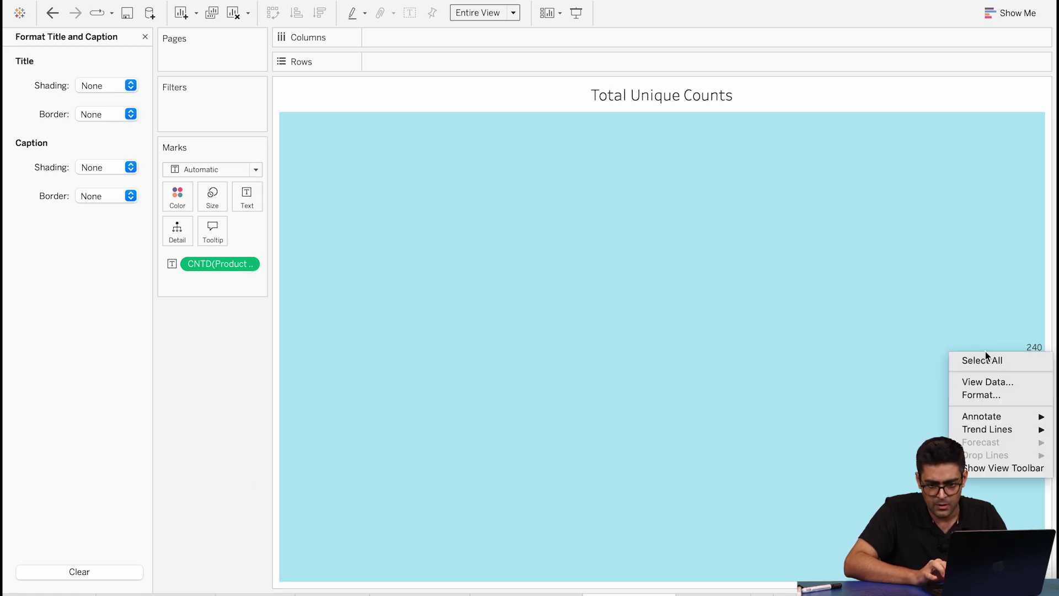
left_click(985, 395)
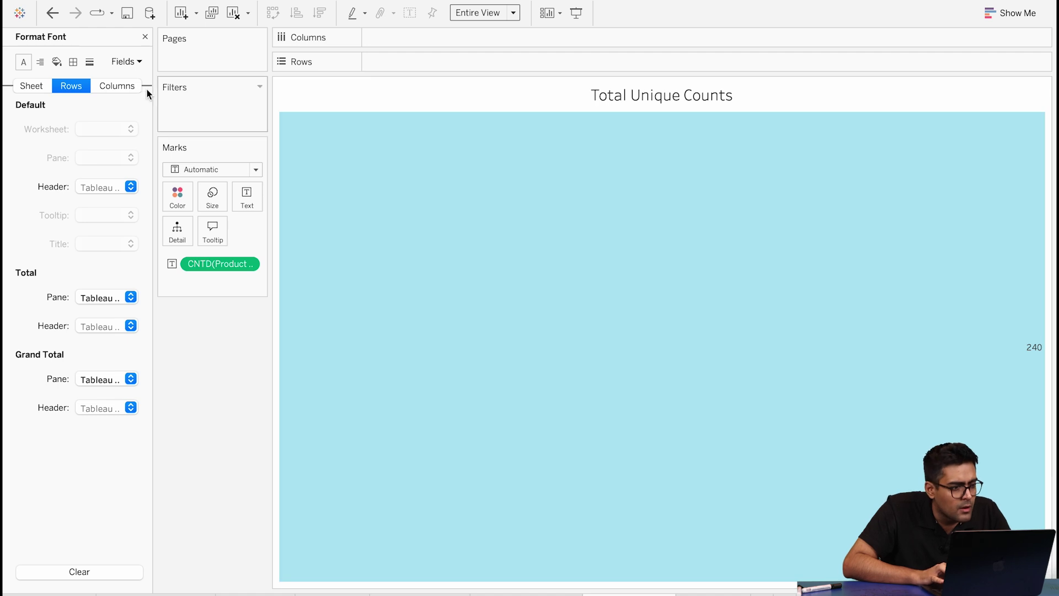
left_click(136, 64)
left_click(129, 84)
left_click(129, 86)
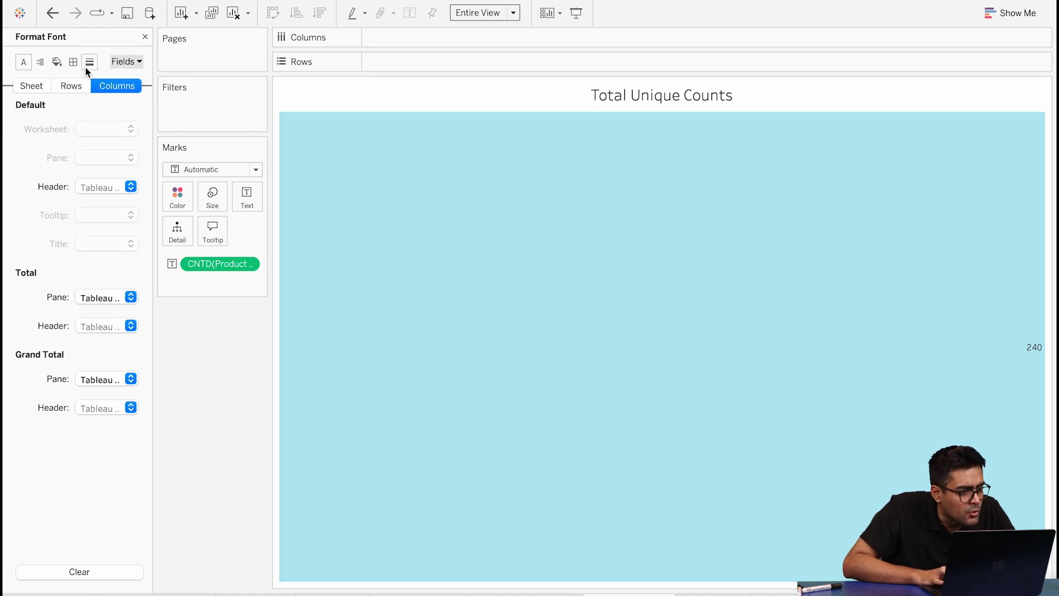
left_click(76, 84)
left_click(133, 62)
left_click(128, 86)
left_click(102, 88)
left_click(127, 63)
left_click(133, 76)
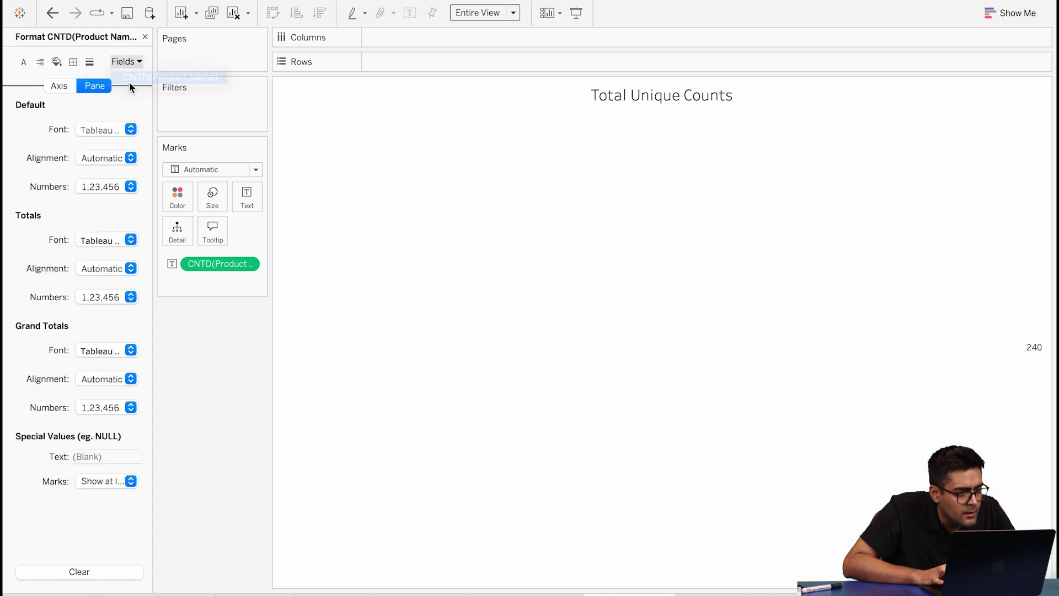
Set the default alignment of the distinct product count to center horizontally and middle vertically.
left_click(130, 129)
left_click(121, 129)
left_click(129, 158)
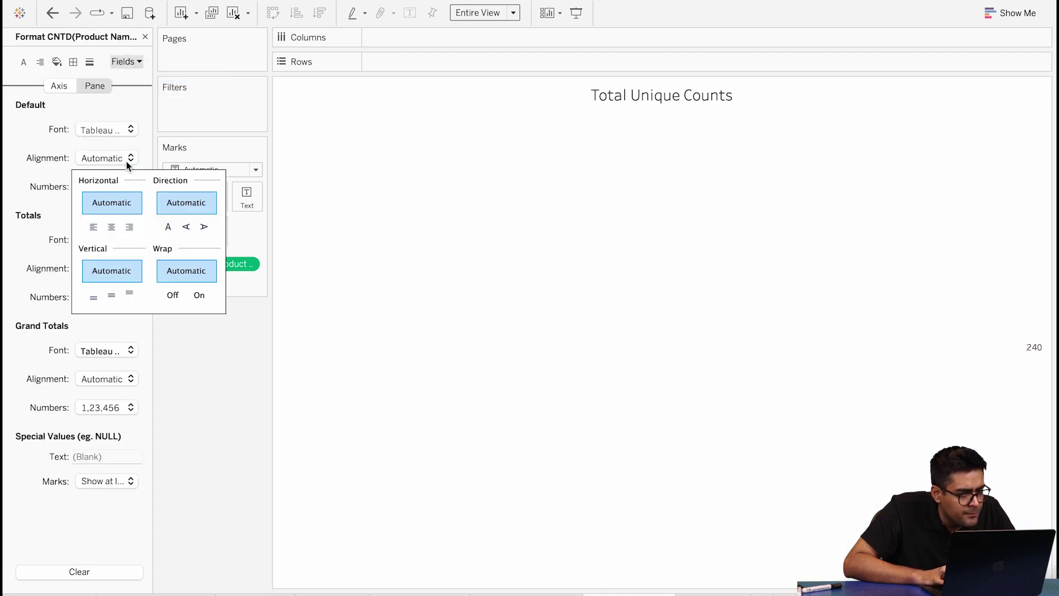
left_click(111, 226)
left_click(112, 295)
left_click(532, 277)
left_click(237, 355)
Set the default worksheet shading of the Total Unique Counts sheet to a pale olive green.
right_click(611, 147)
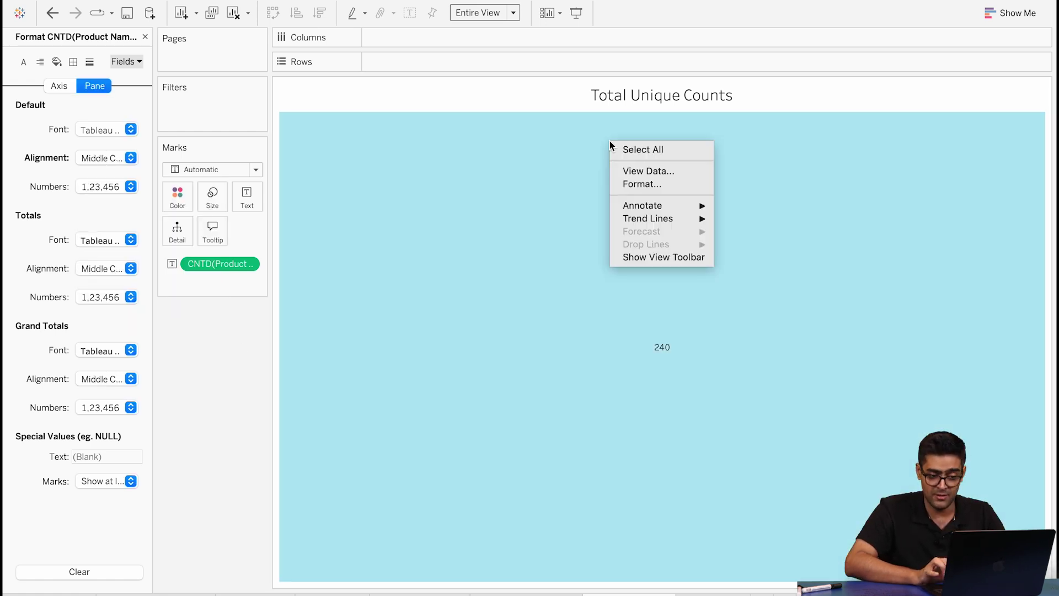
left_click(629, 184)
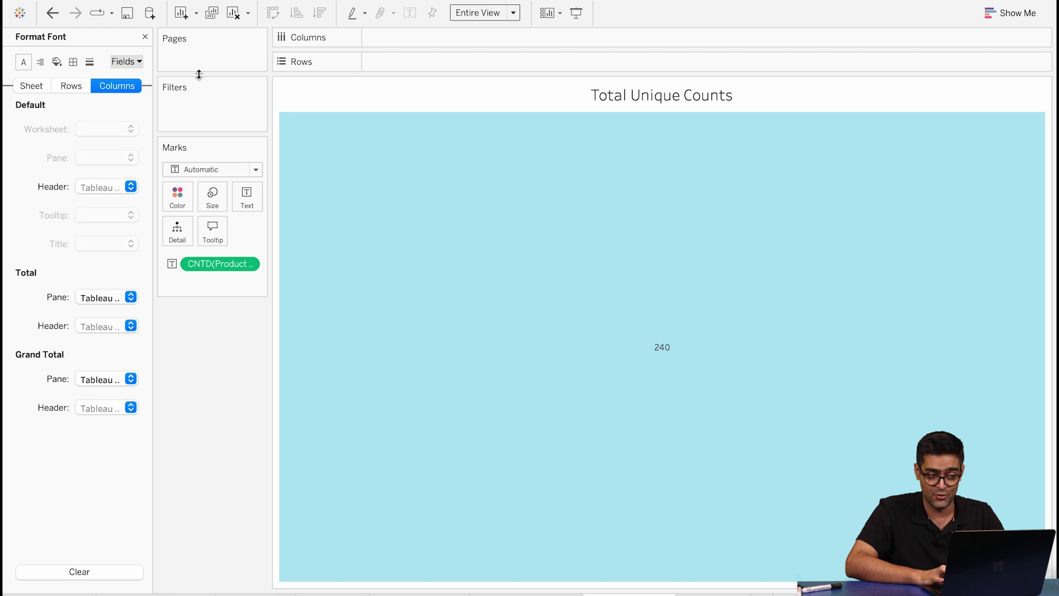
left_click(57, 62)
left_click(36, 87)
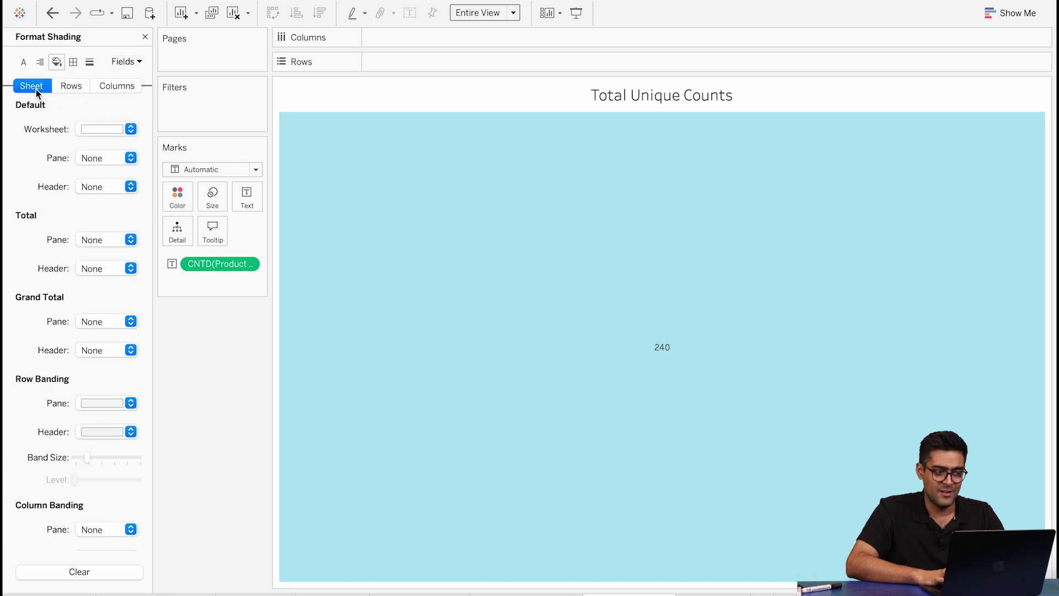
left_click(130, 129)
left_click(124, 206)
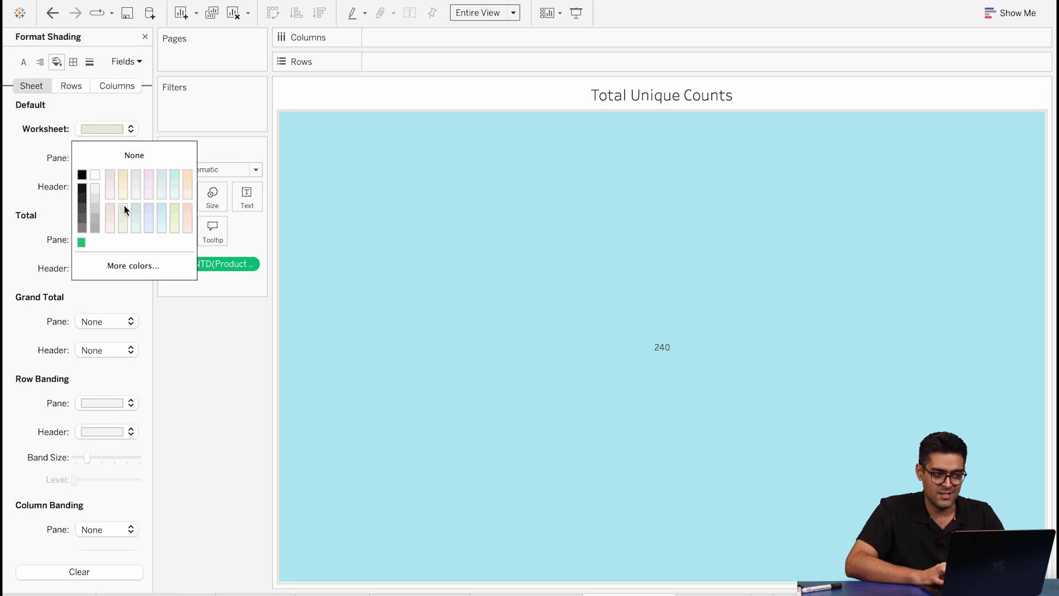
left_click(217, 335)
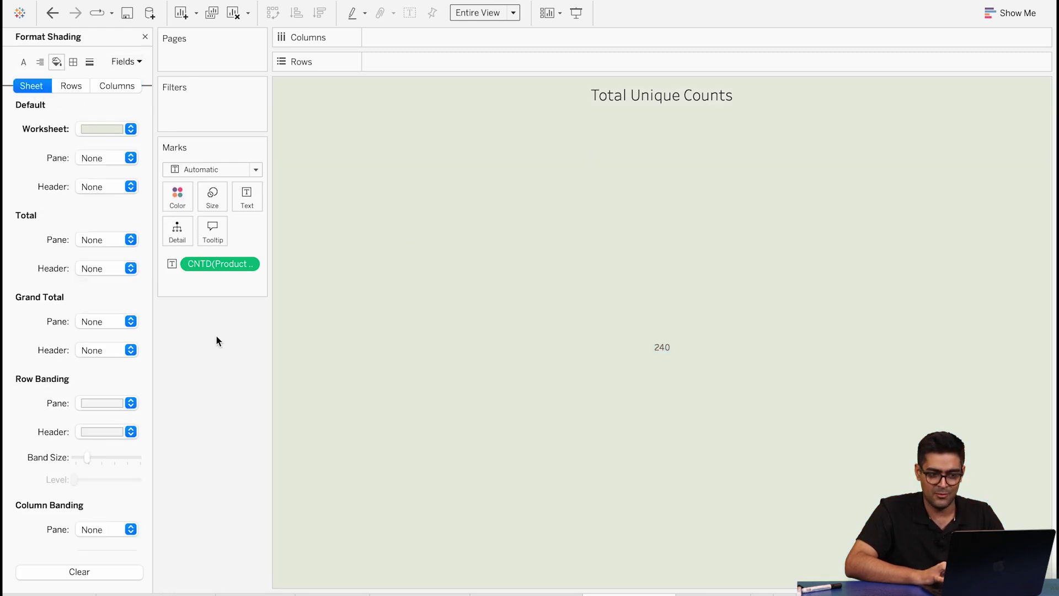
Make the Total Unique Counts worksheet title bold.
right_click(677, 105)
left_click(683, 110)
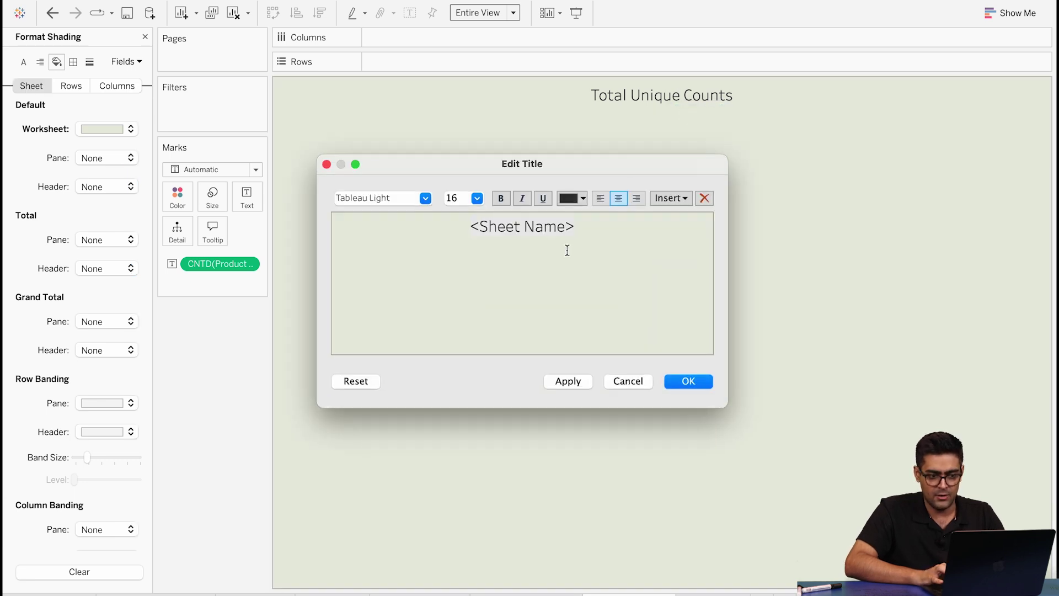
double_click(509, 231)
left_click(502, 200)
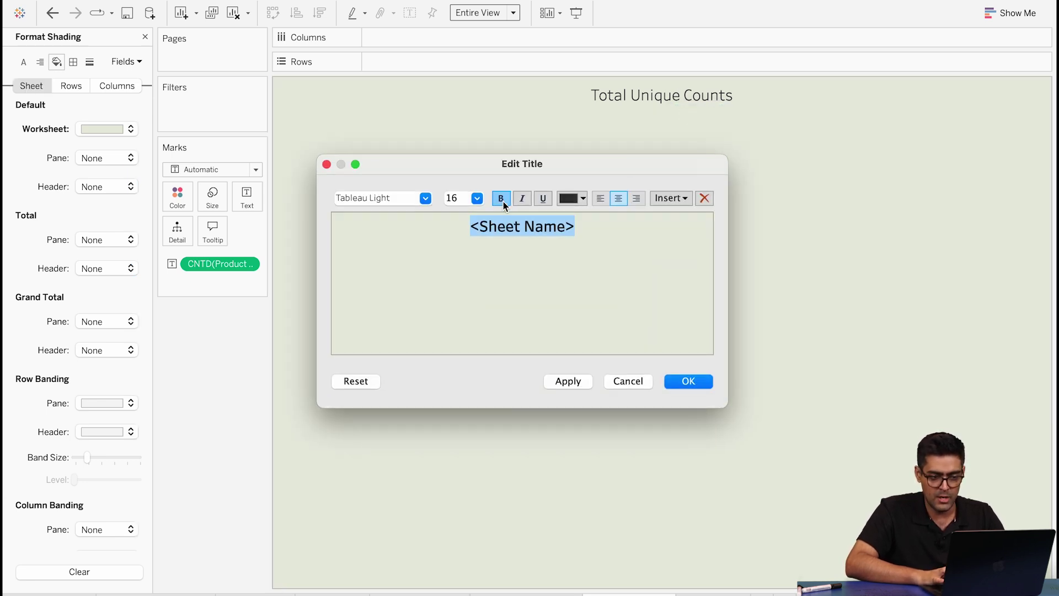
left_click(690, 381)
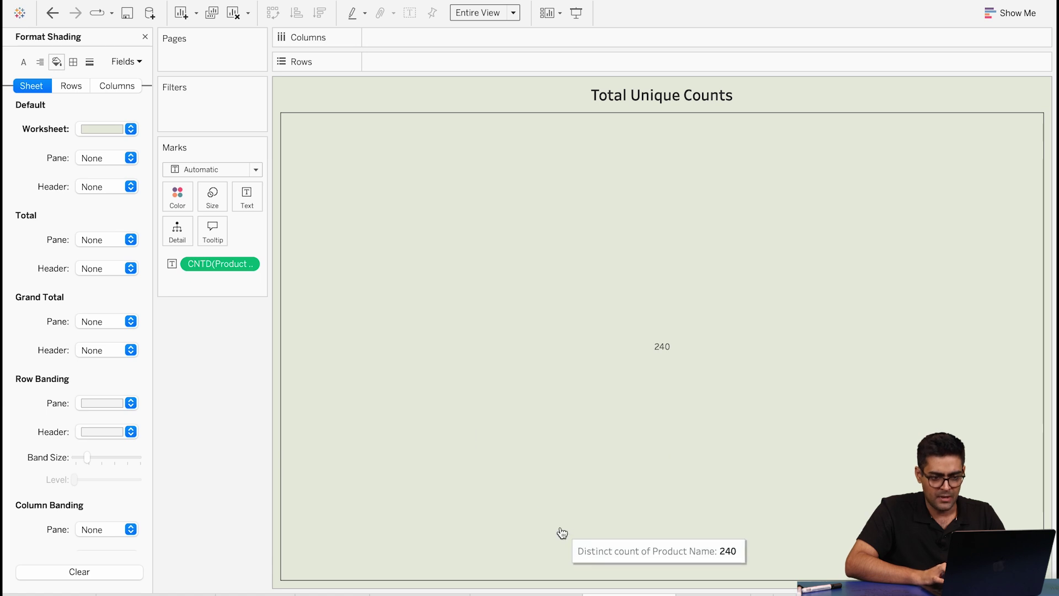
Place the Total Unique Counts sheet as a floating object on the dashboard and resize it to fit the first small panel under the header.
right_click(723, 595)
left_click(710, 595)
right_click(709, 595)
left_click(708, 594)
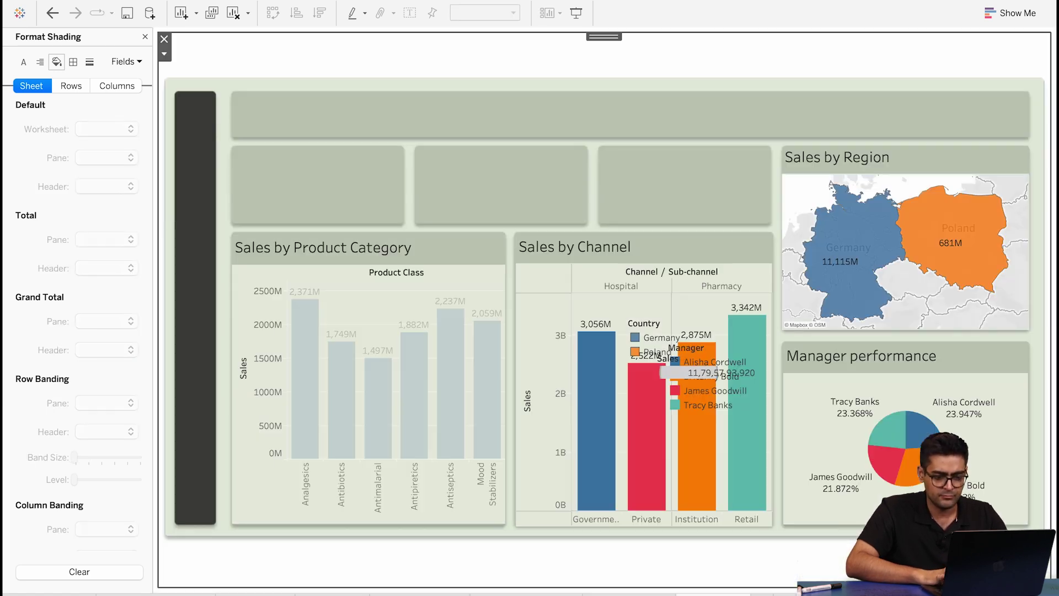
left_click(144, 37)
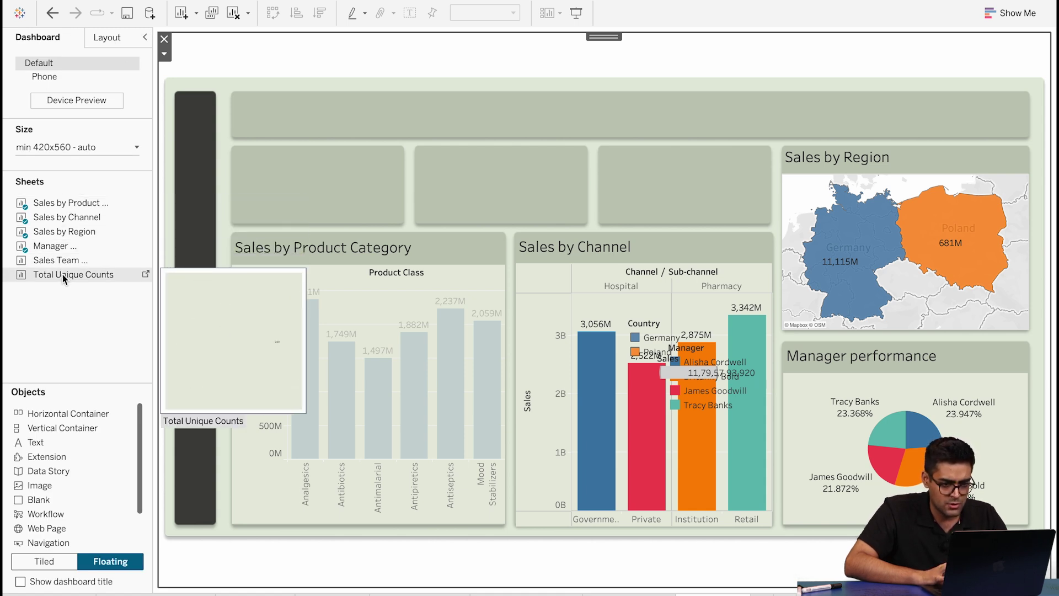
left_click_drag(62, 273, 233, 147)
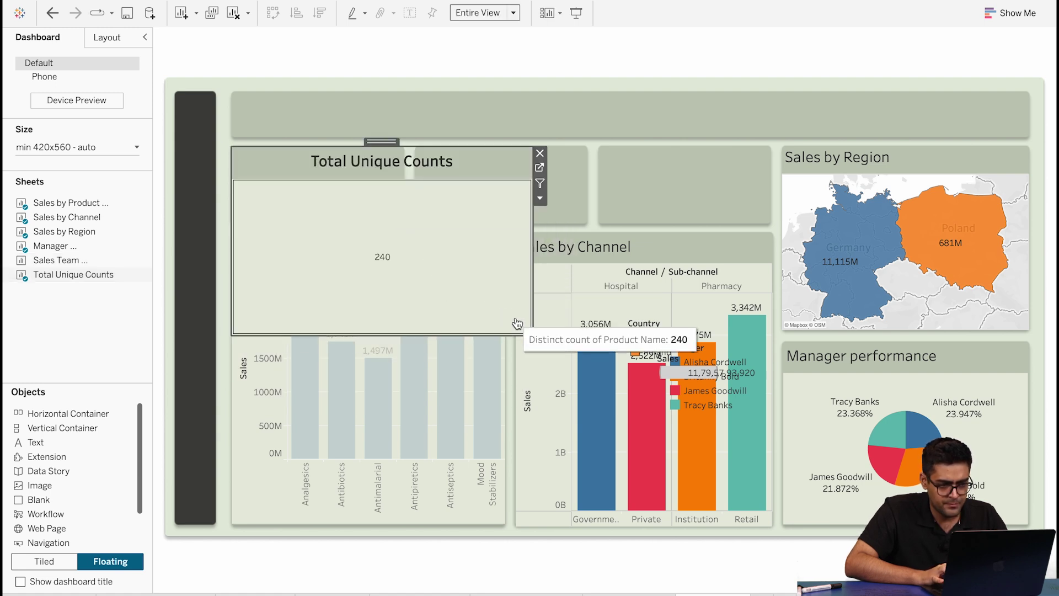
left_click_drag(533, 332, 404, 225)
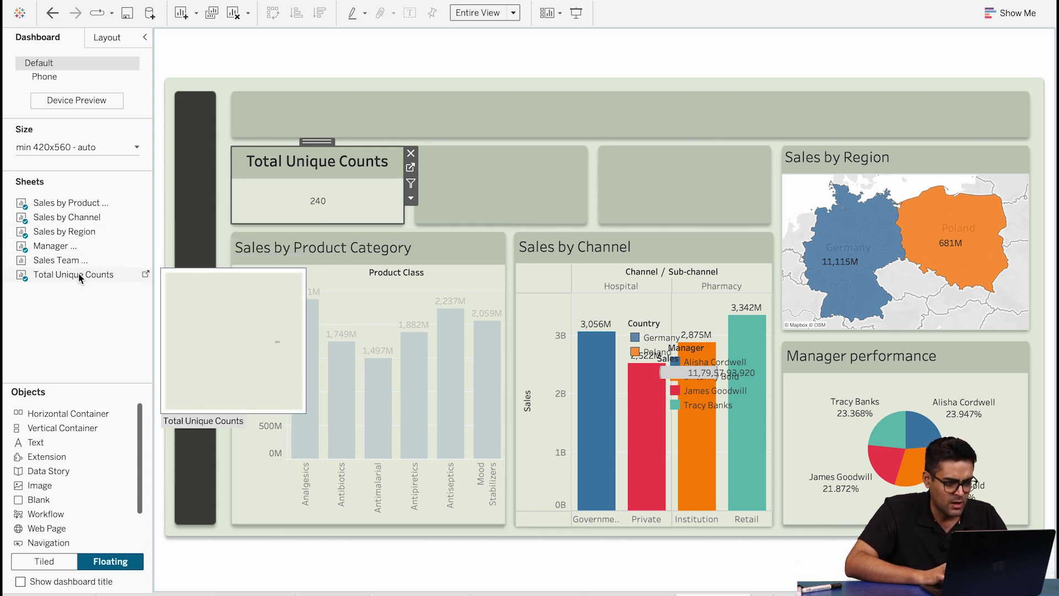
Return to the Total Unique Counts worksheet and examine its sheet, row, column and CNTD(Product Name) format settings.
right_click(614, 595)
left_click(613, 595)
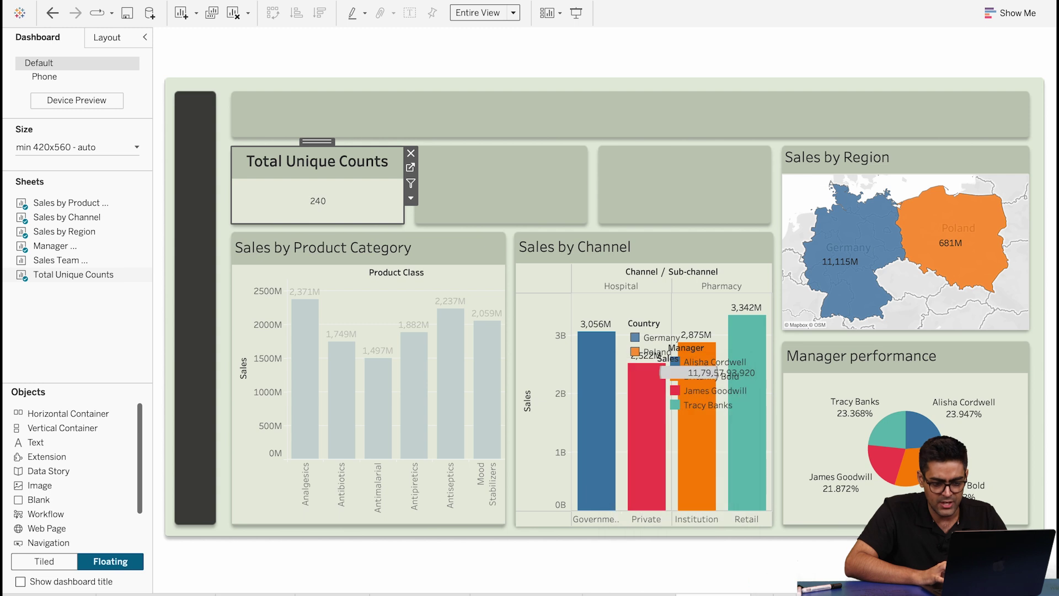
right_click(665, 346)
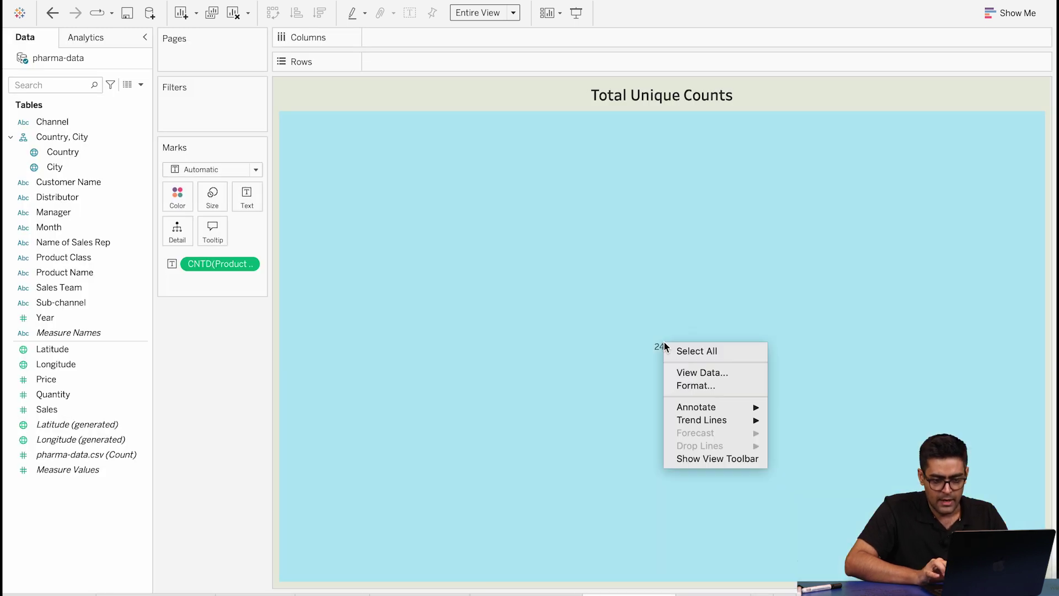
left_click(686, 384)
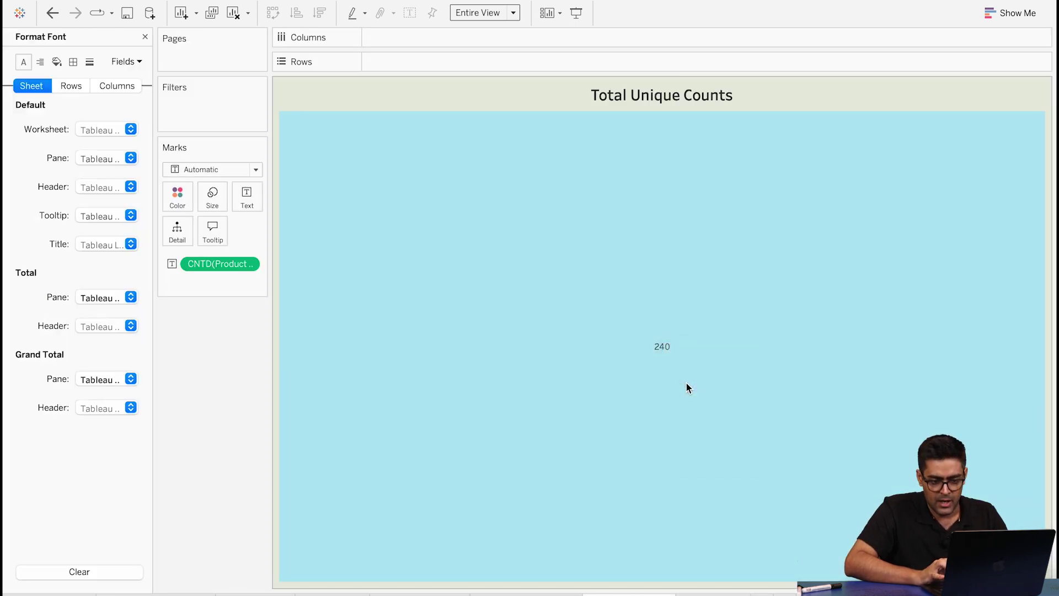
left_click(71, 84)
left_click(115, 84)
left_click(74, 86)
left_click(32, 88)
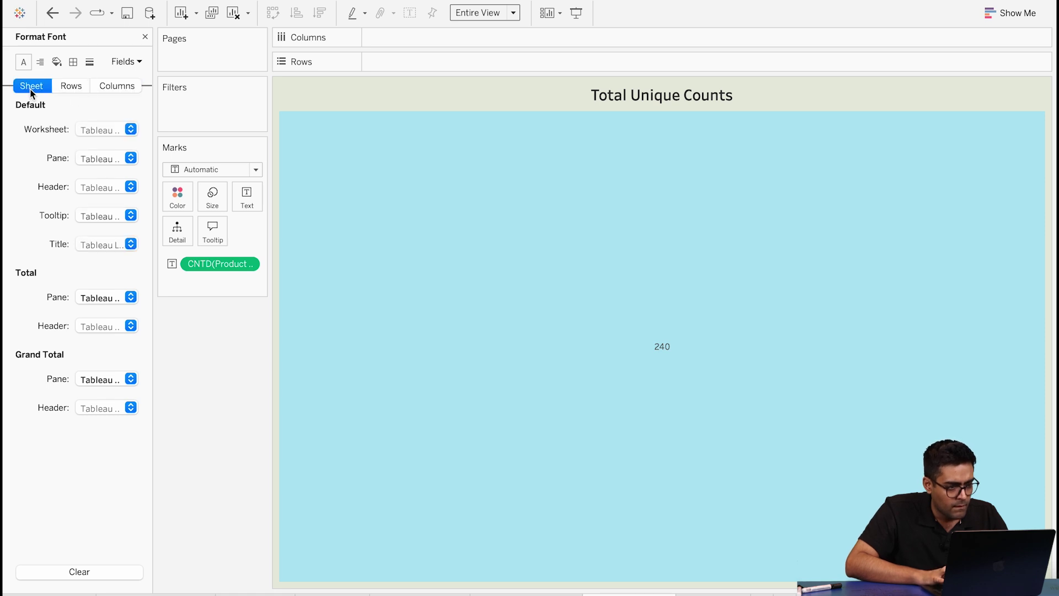
left_click(69, 84)
left_click(127, 61)
left_click(134, 77)
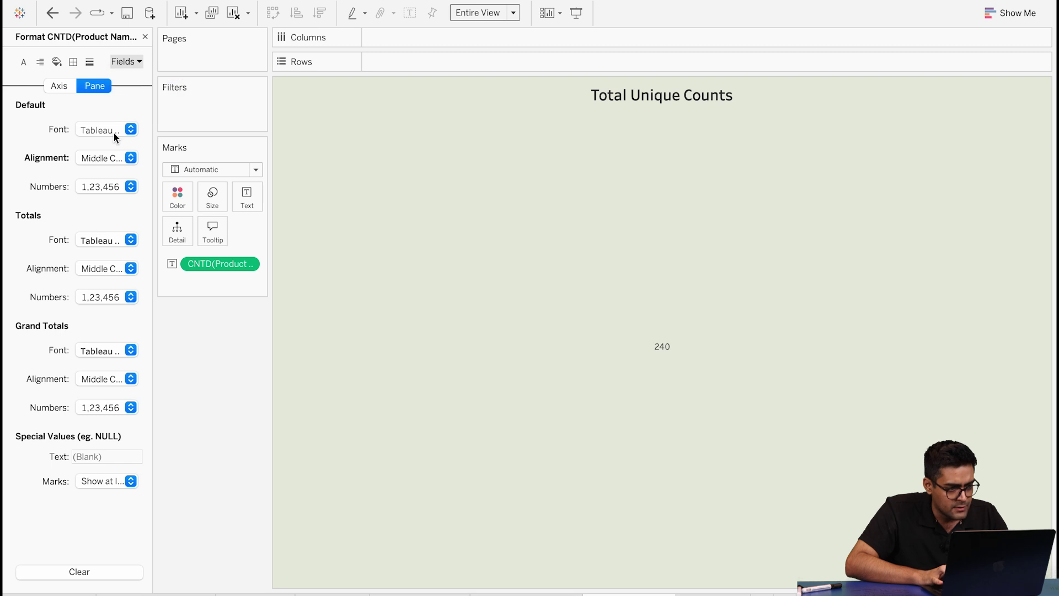
left_click(130, 158)
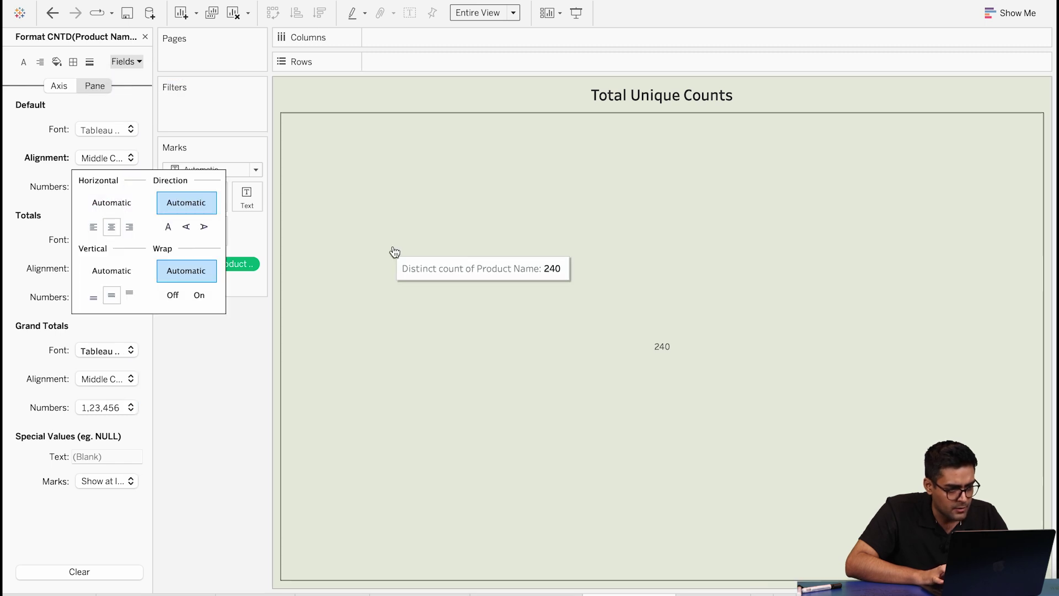
left_click(59, 87)
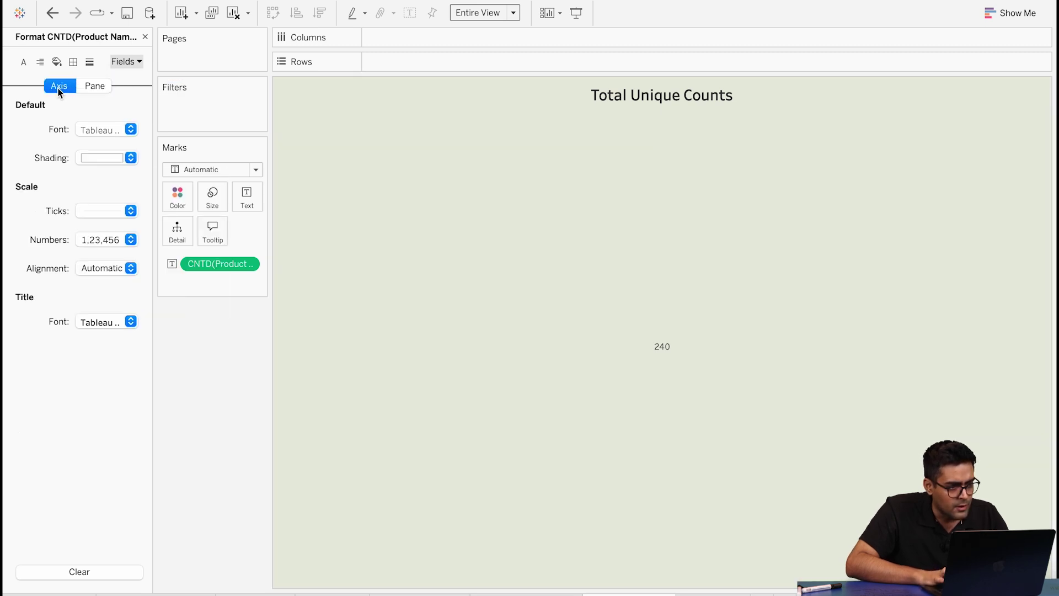
Set the default row header font size of the worksheet to 15.
left_click(27, 68)
left_click(131, 187)
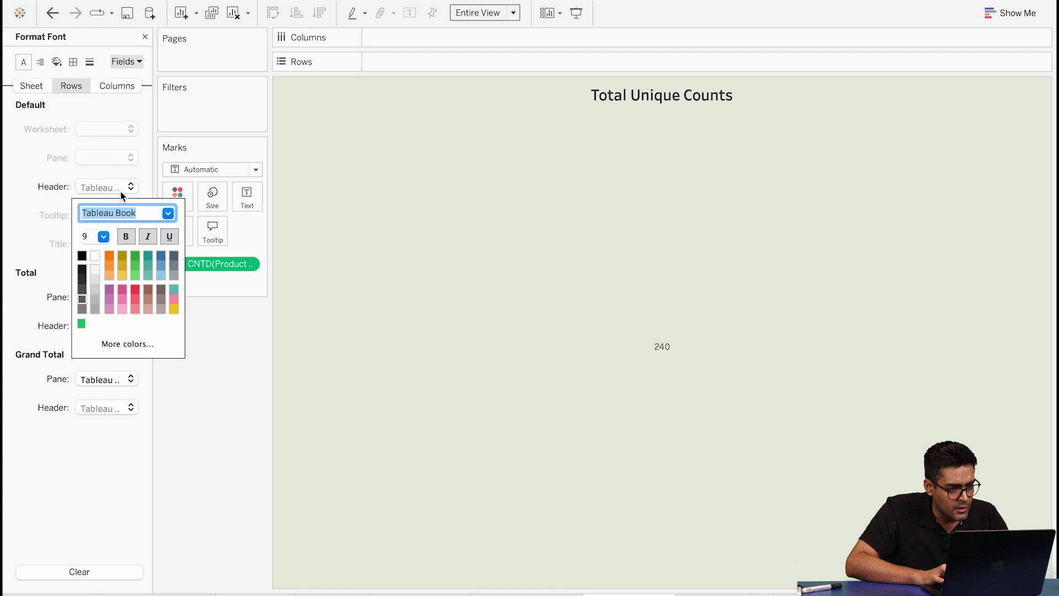
left_click(103, 238)
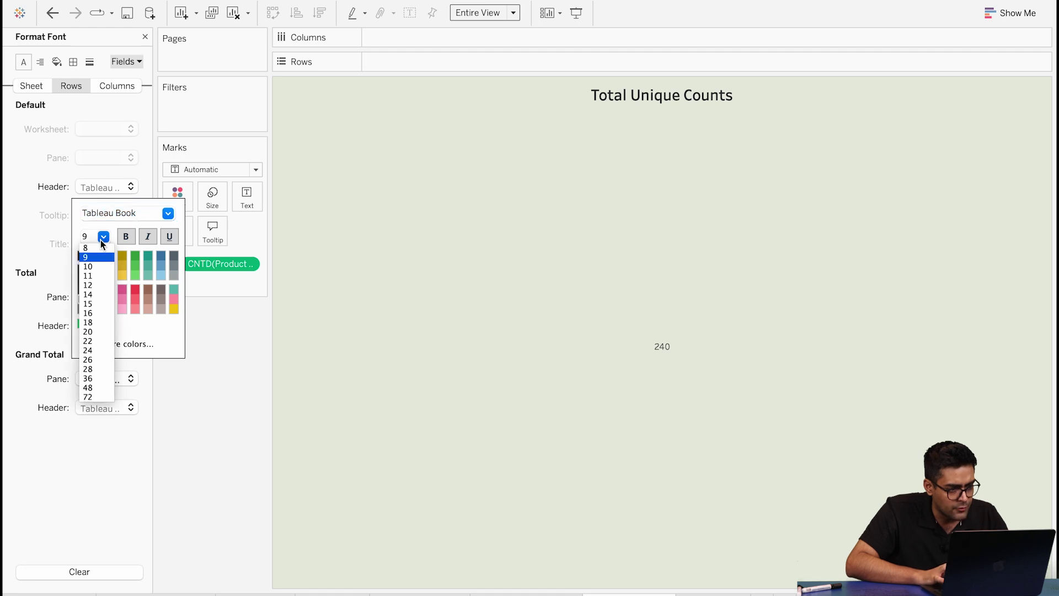
left_click(94, 304)
left_click(223, 393)
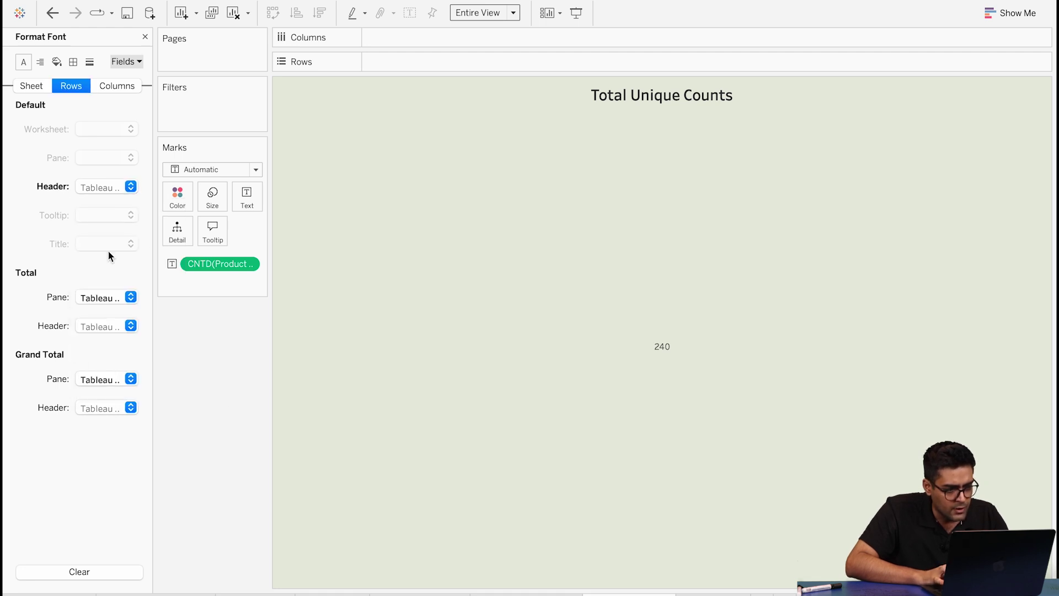
Set the default pane font size of the CNTD(Product Name) field to 15 and close the format settings.
left_click(124, 298)
left_click(125, 68)
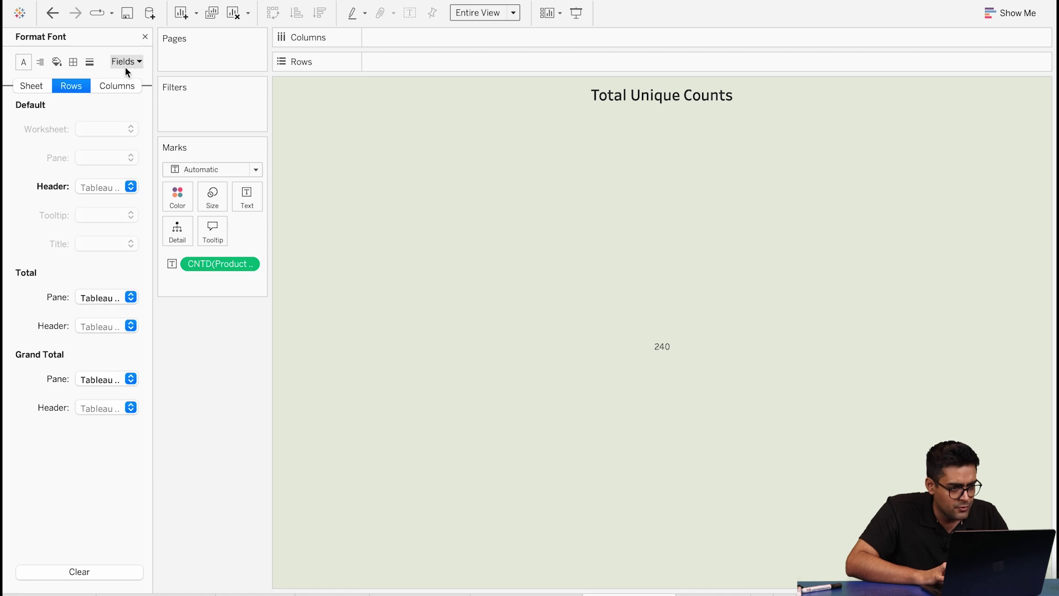
left_click(32, 85)
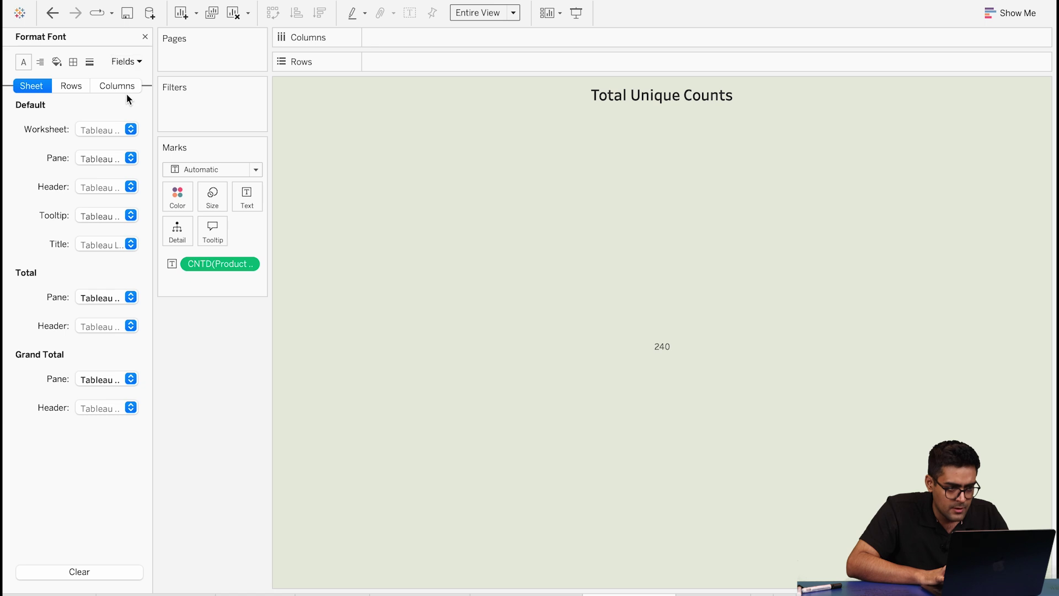
left_click(126, 62)
left_click(142, 78)
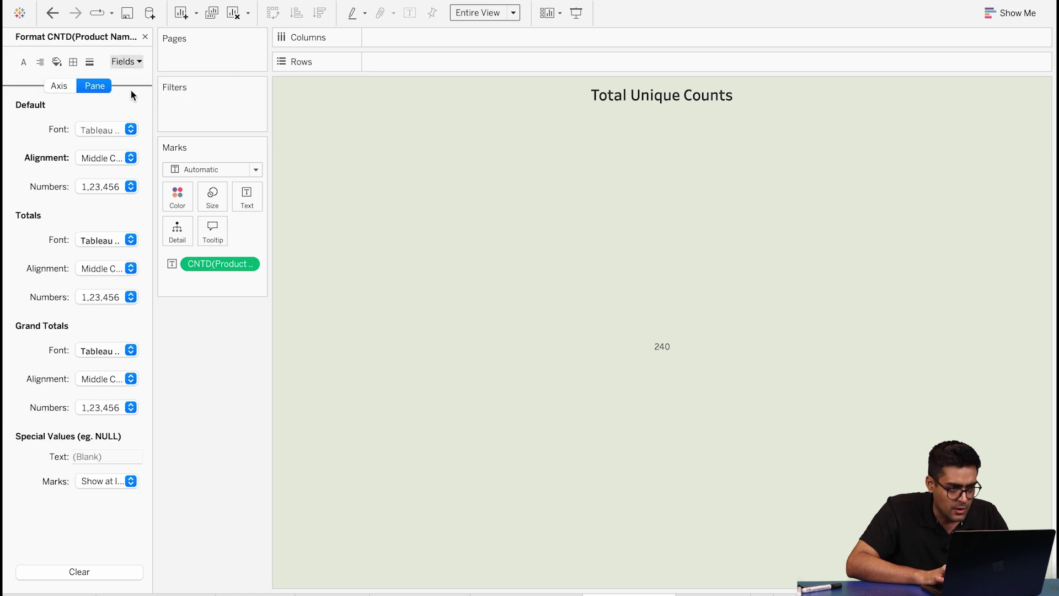
left_click(128, 128)
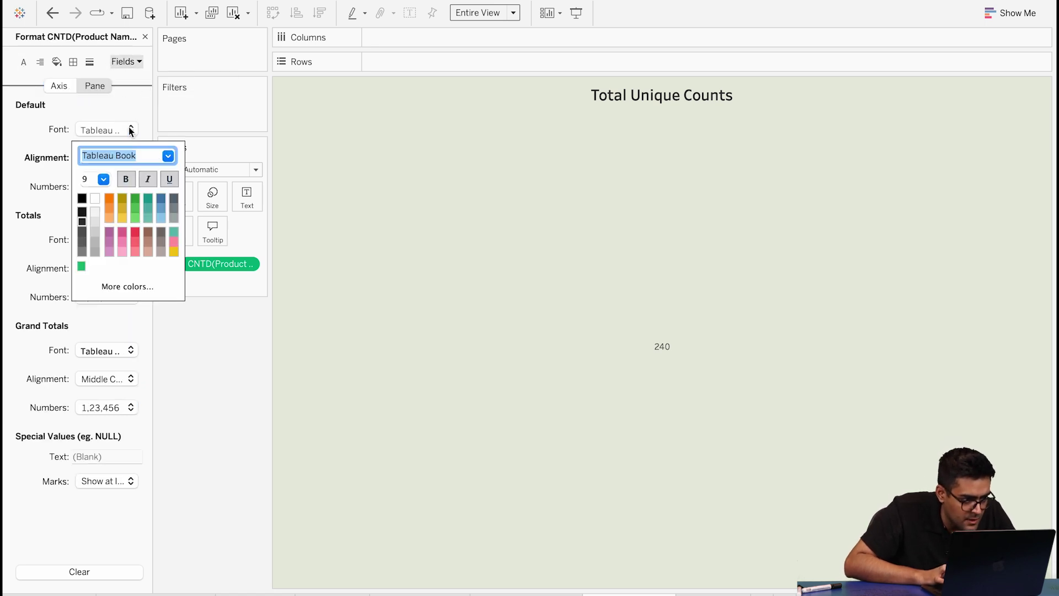
left_click(104, 184)
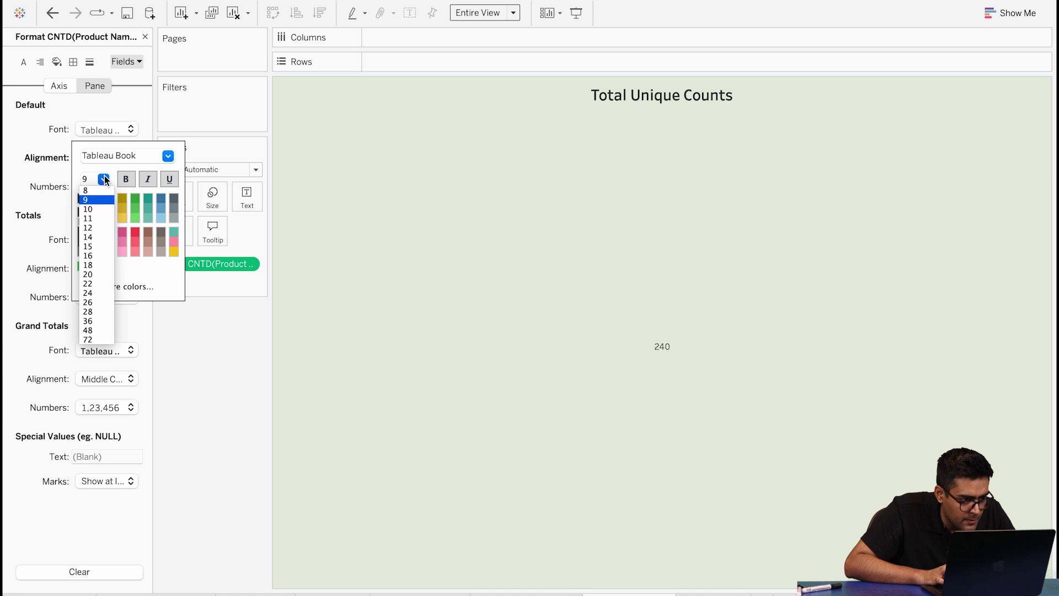
left_click(95, 246)
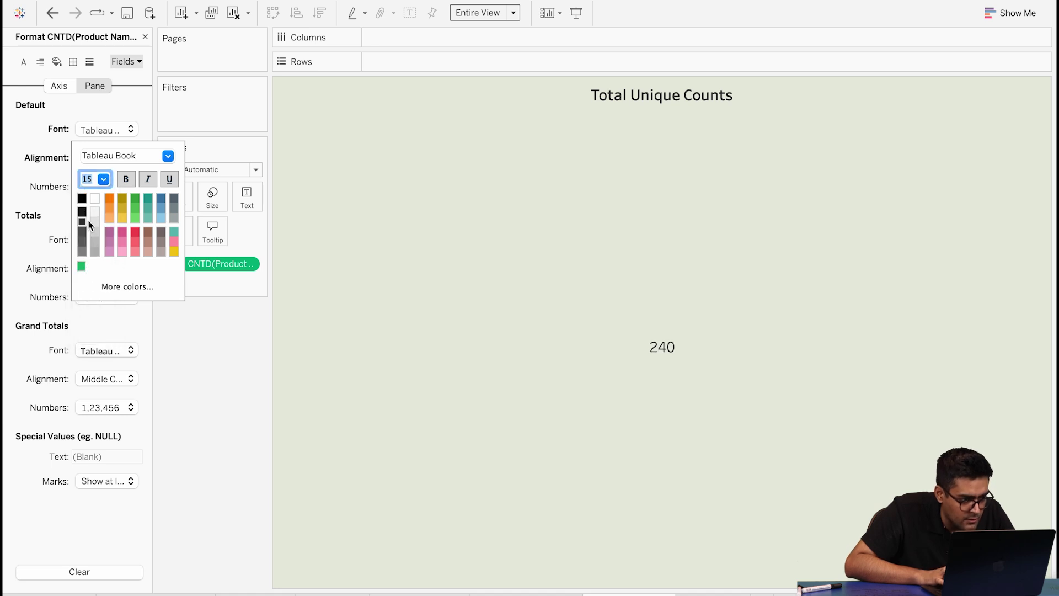
left_click(103, 181)
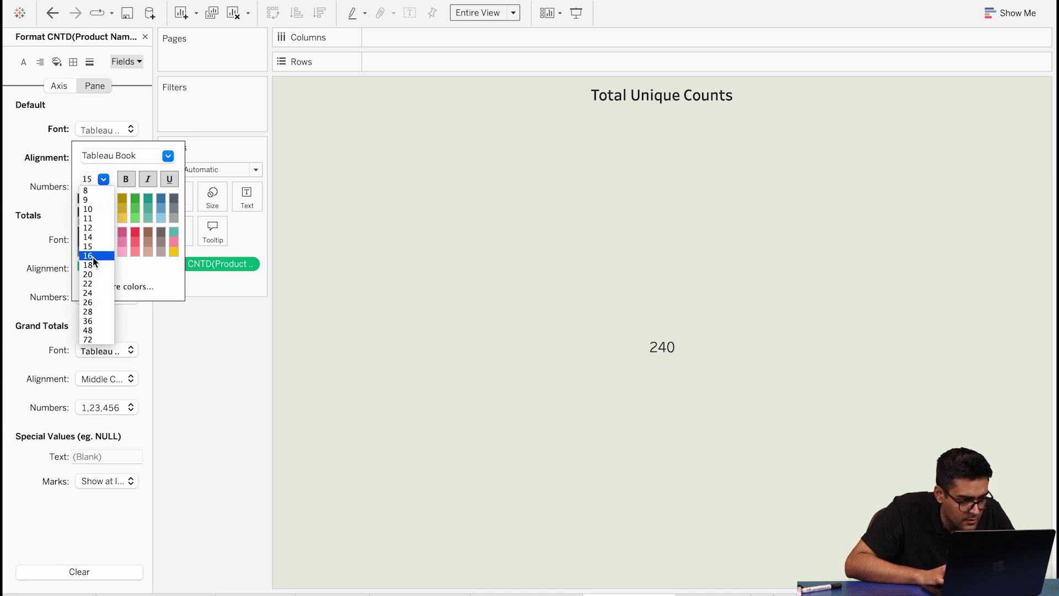
left_click(93, 247)
left_click(194, 395)
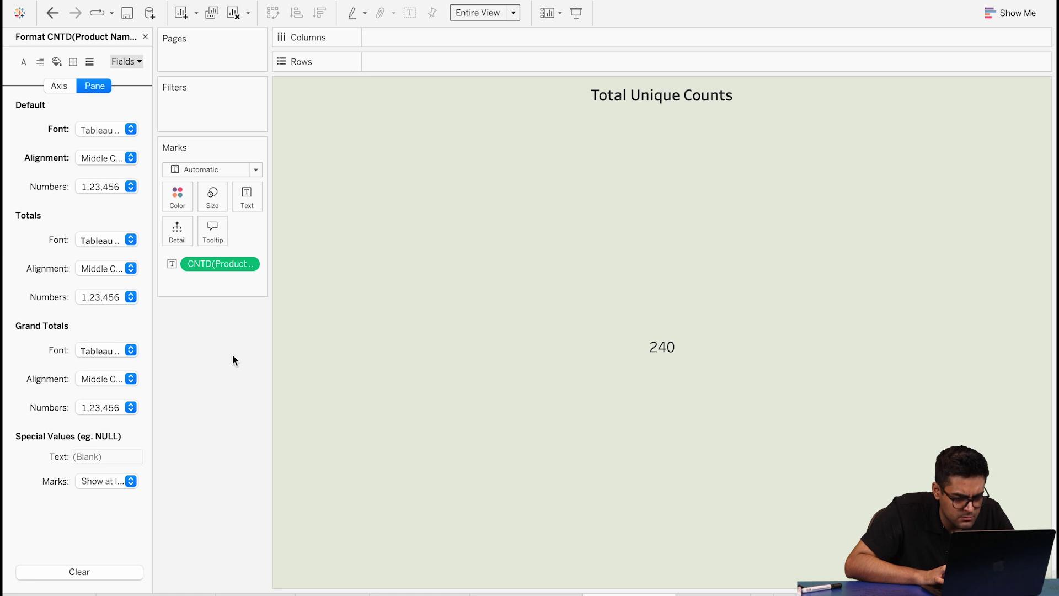
left_click(145, 37)
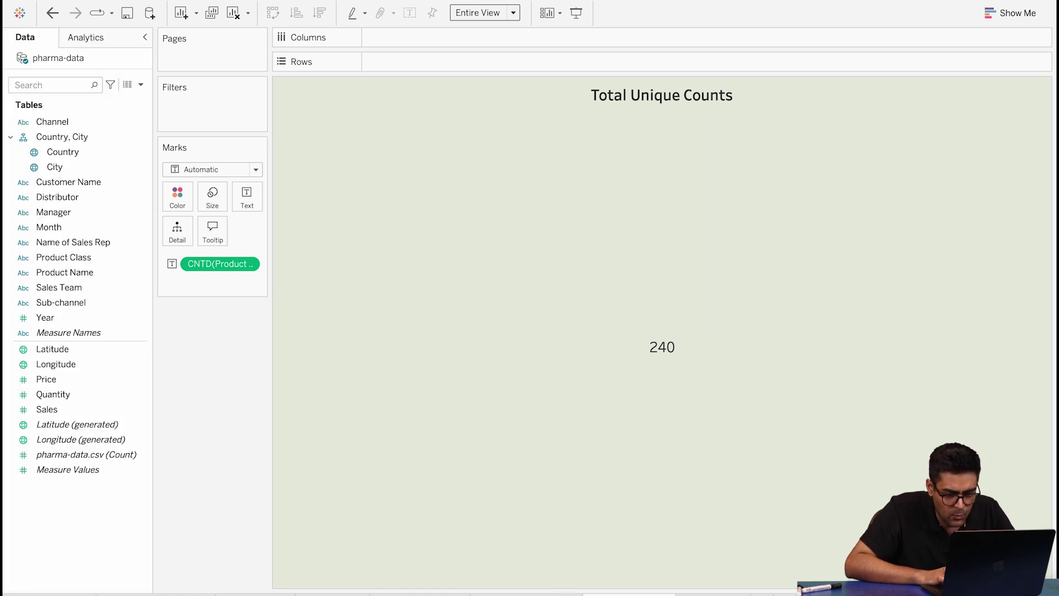
Return to the dashboard and remove the floating Manager, Country and Sales legends that overlap the Sales by Channel chart.
left_click(713, 594)
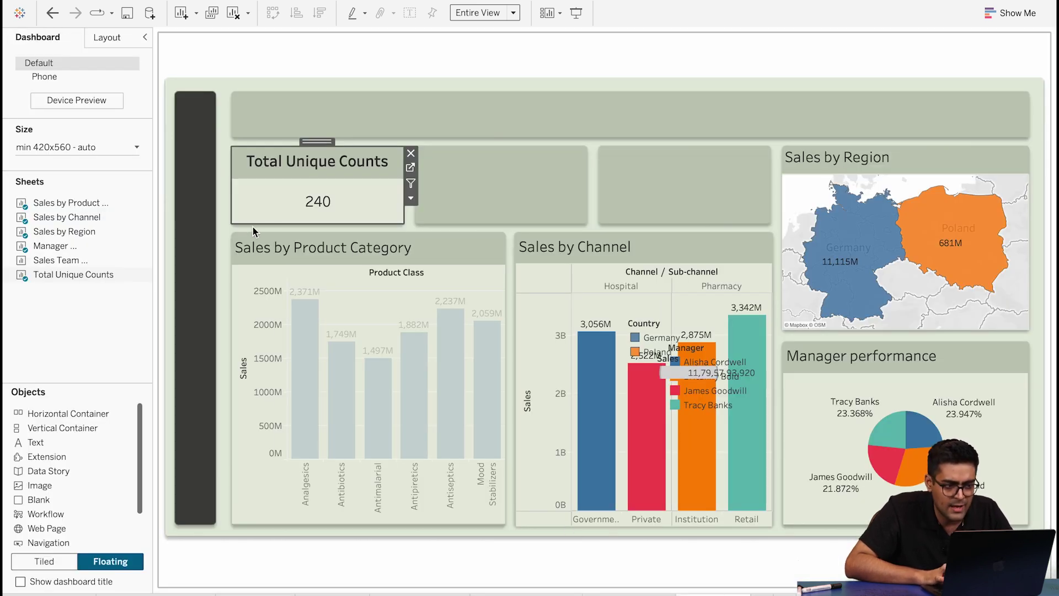
left_click(224, 234)
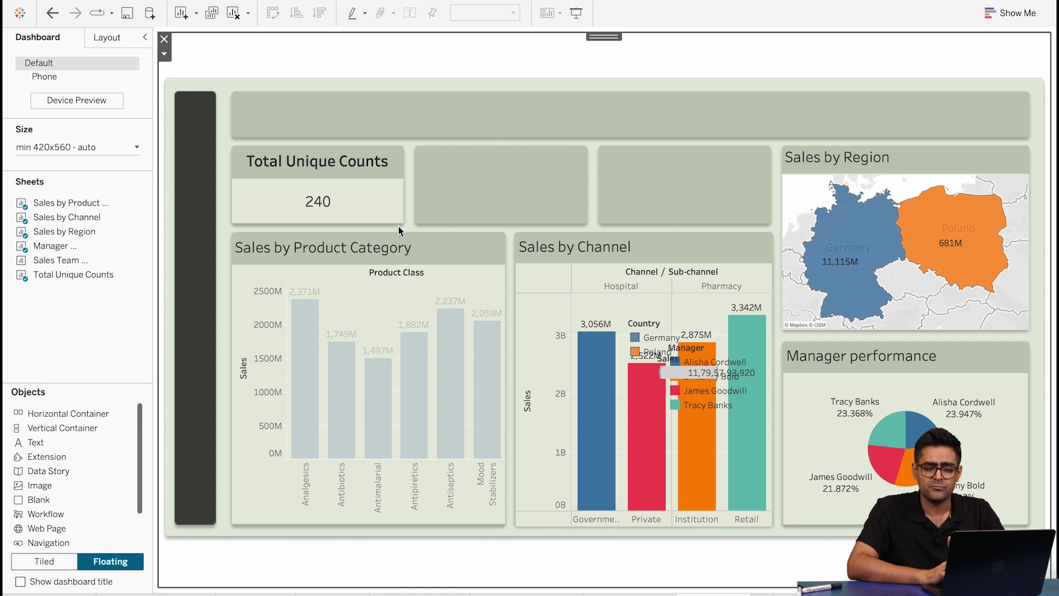
left_click(700, 405)
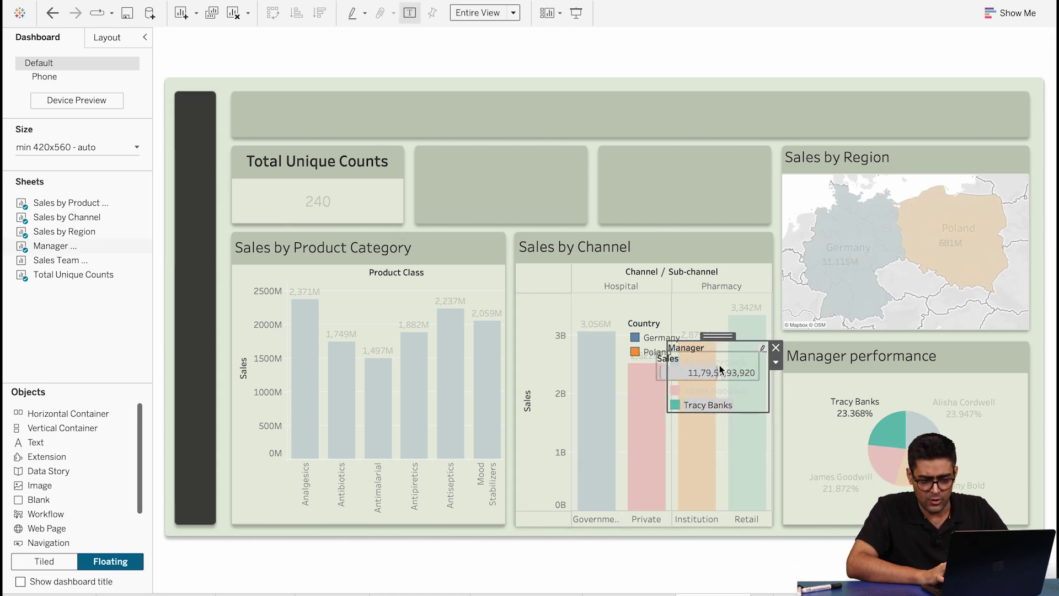
left_click(775, 348)
left_click(662, 337)
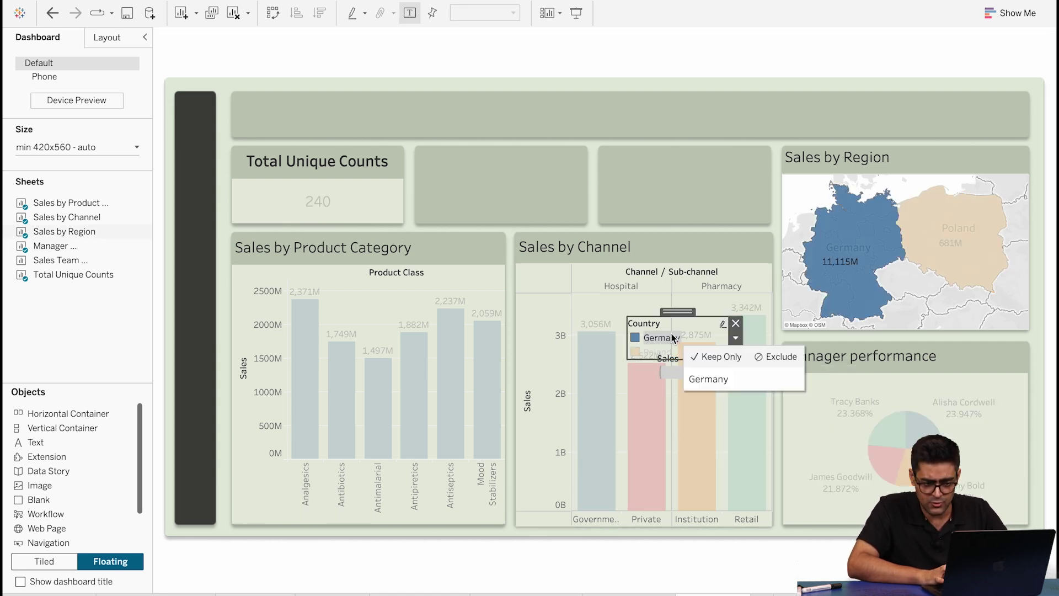
left_click(734, 324)
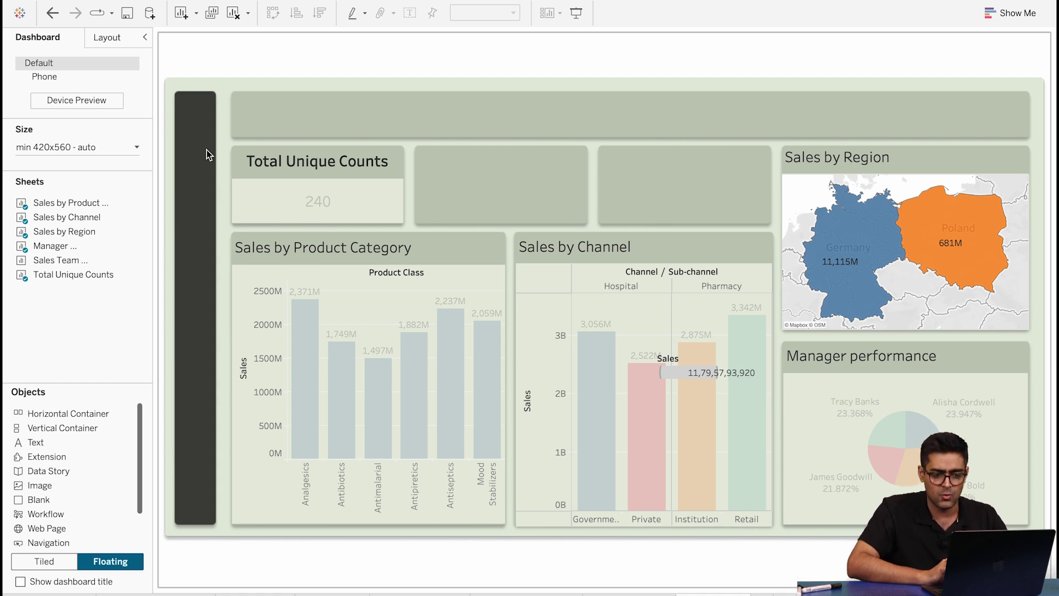
left_click(684, 353)
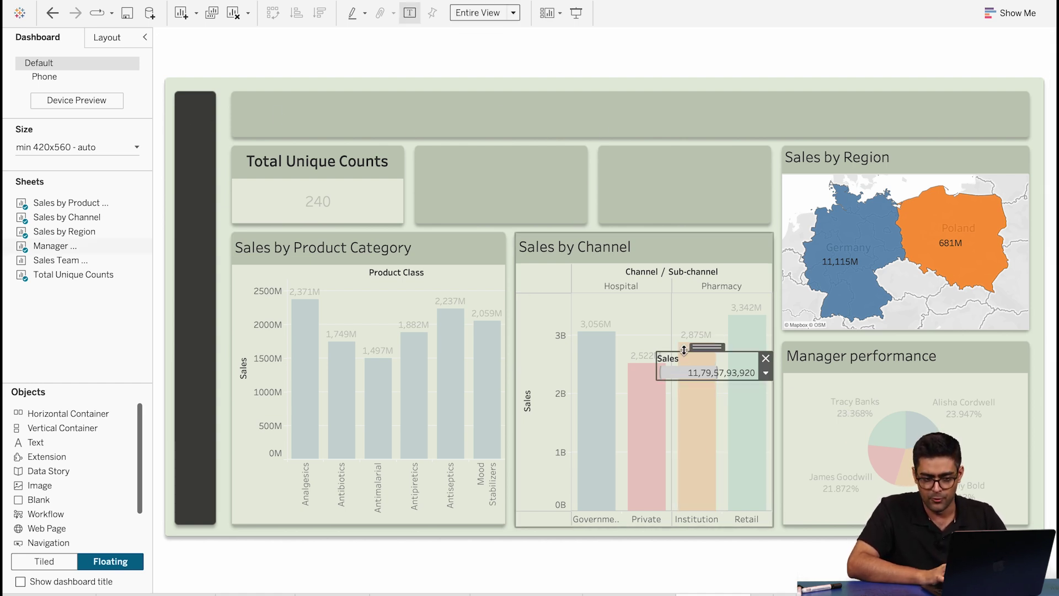
left_click(765, 358)
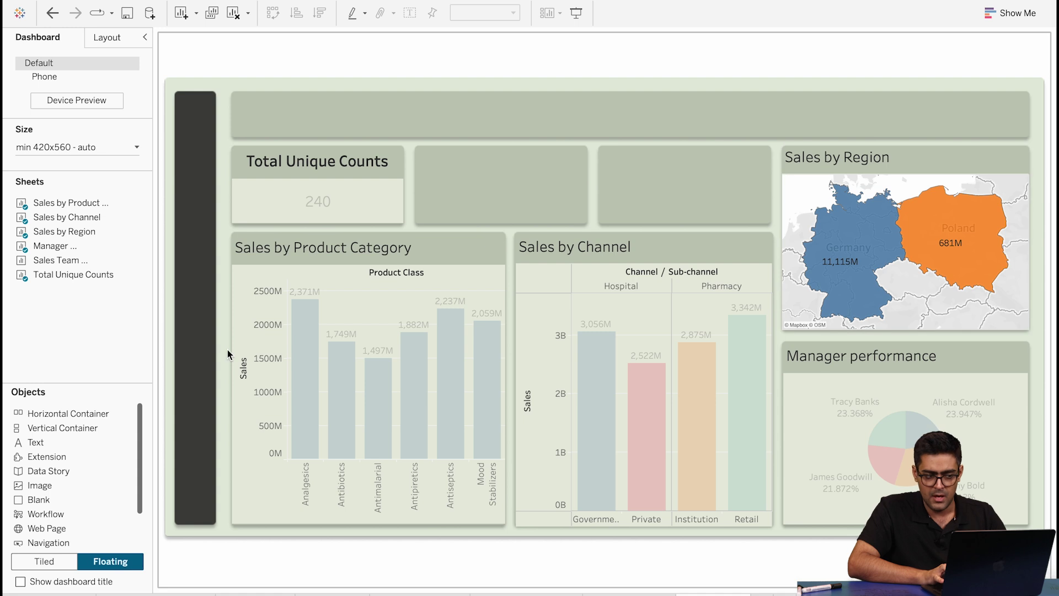
Examine the Select Sales Team filter options and the Sales by Channel and Sub-Channel treemap on the Sales Analysis for Pharmaceutical Products dashboard.
mouse_move(51, 261)
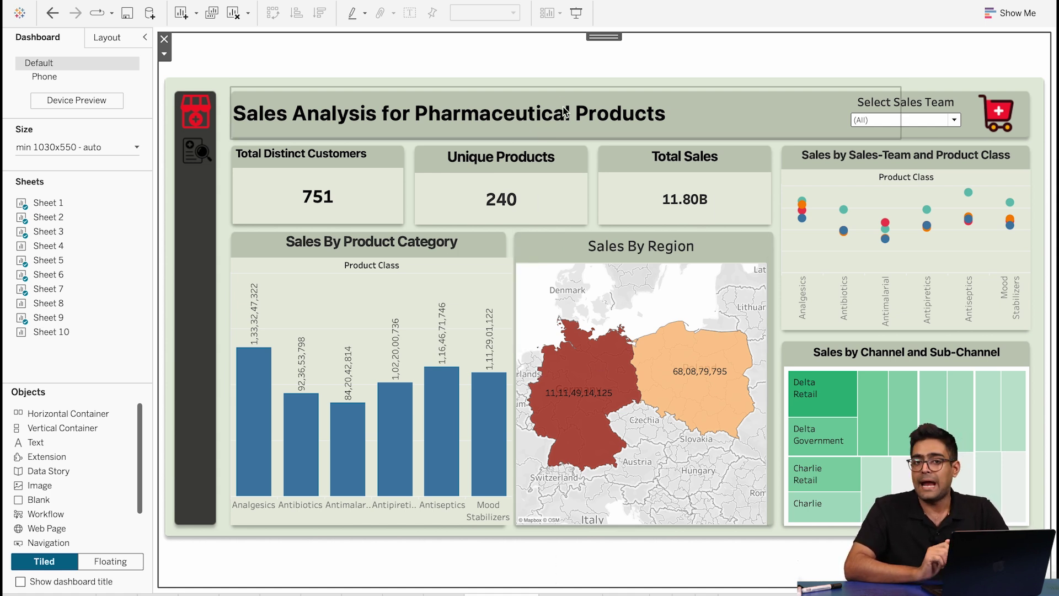
left_click(954, 121)
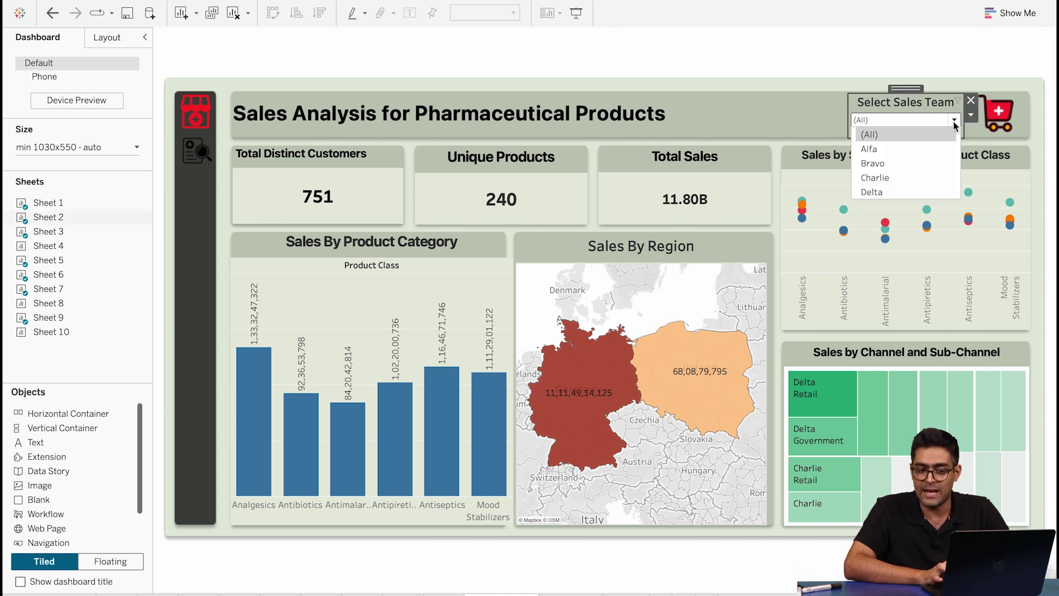
left_click(819, 109)
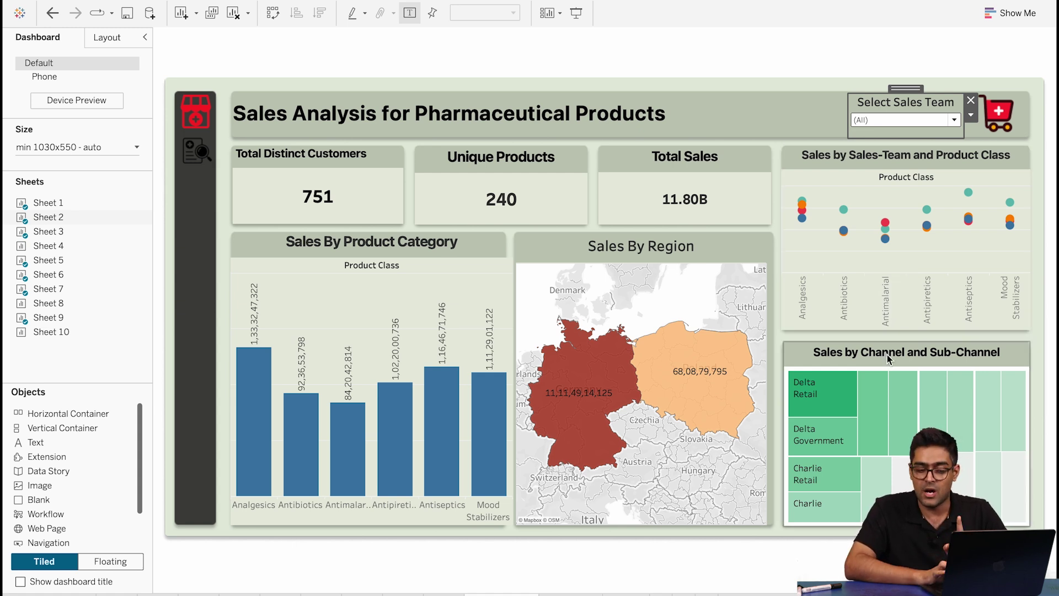
mouse_move(911, 389)
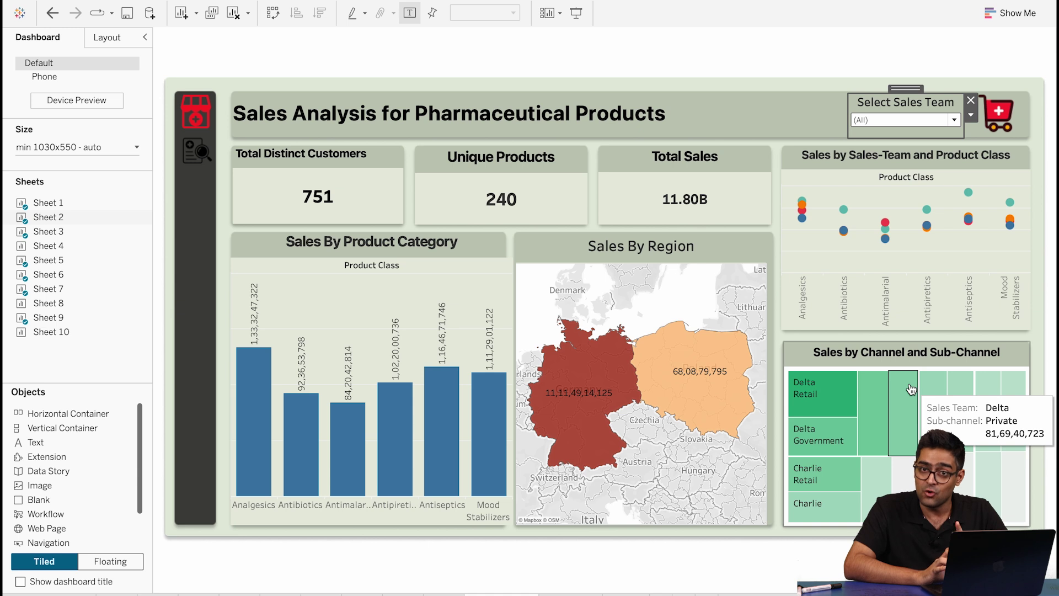